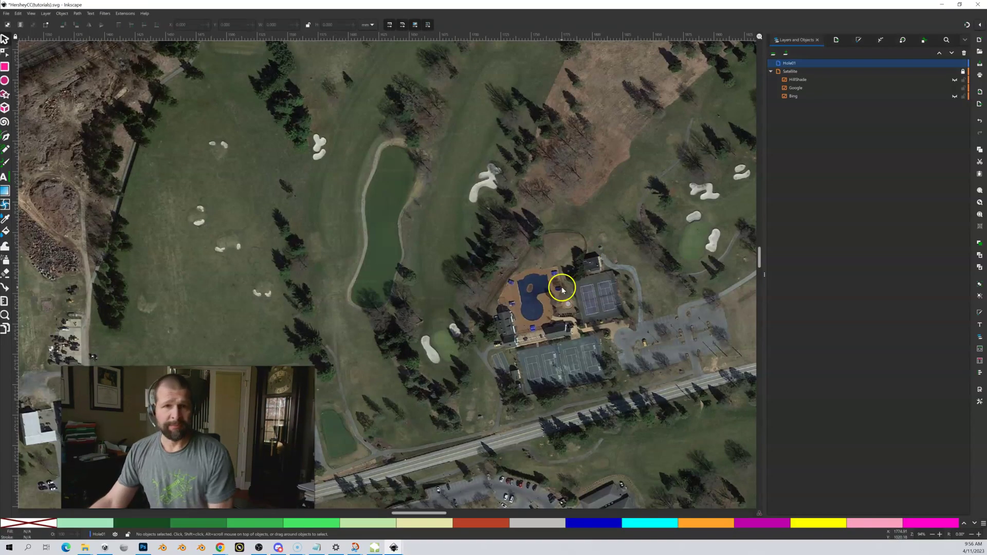
# Step: Examine the layout of the golf course holes, pond, bunkers and surrounding roads in the Google satellite image
pyautogui.moveTo(467, 194); pyautogui.dragTo(451, 260)
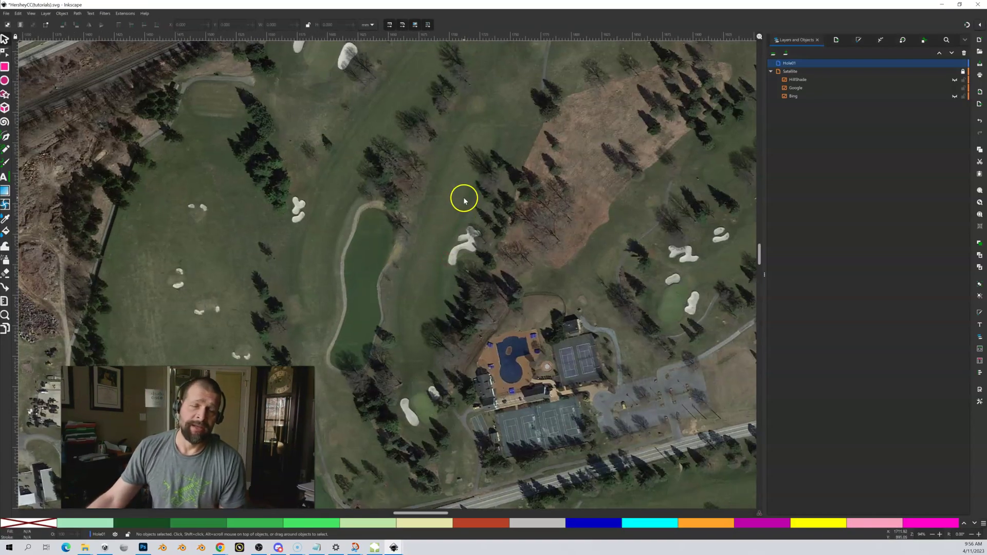
pyautogui.moveTo(461, 191); pyautogui.dragTo(448, 223)
pyautogui.scroll(-1, 456, 221)
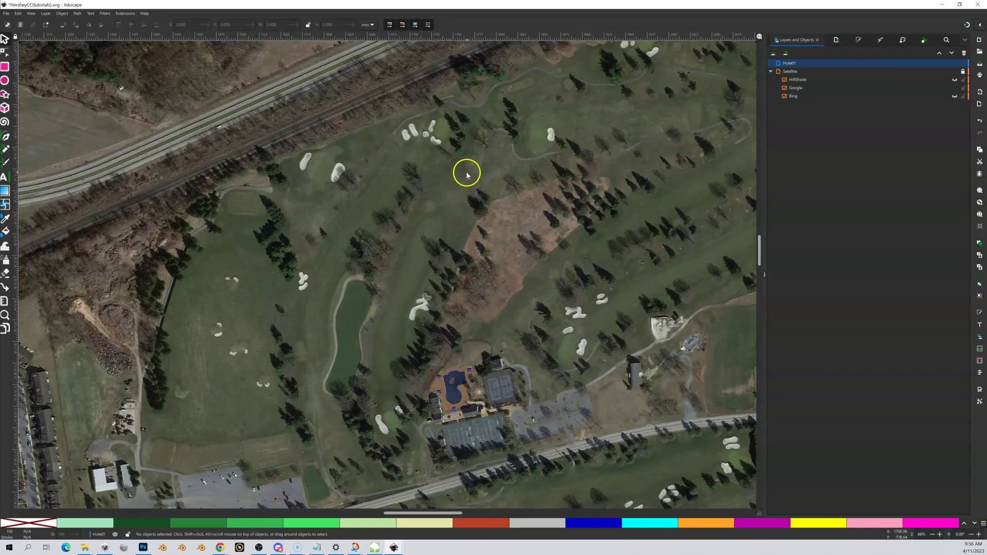
pyautogui.moveTo(465, 170); pyautogui.dragTo(454, 209)
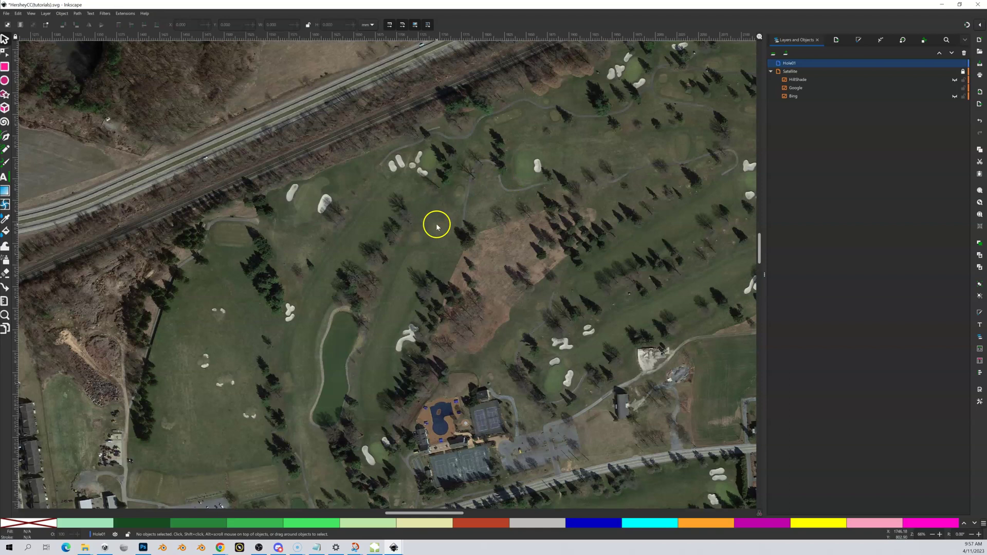
pyautogui.moveTo(437, 225); pyautogui.dragTo(445, 209)
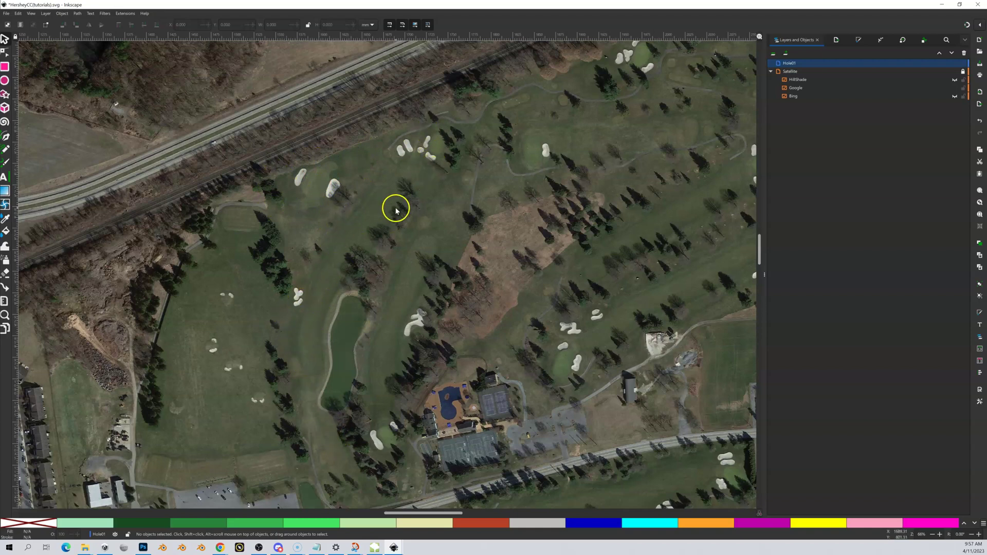
pyautogui.moveTo(583, 94); pyautogui.dragTo(561, 121)
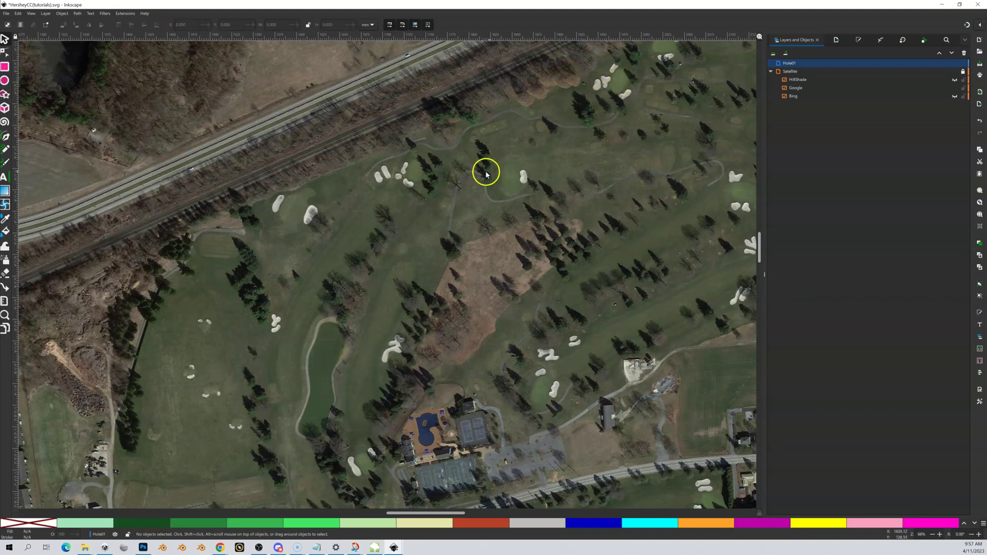
pyautogui.moveTo(453, 172); pyautogui.dragTo(486, 122)
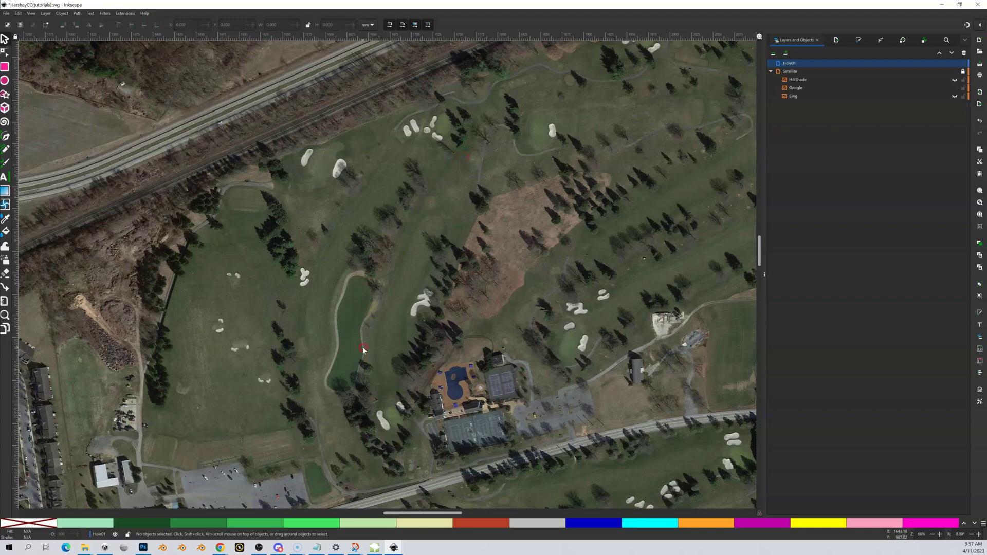
pyautogui.moveTo(364, 348); pyautogui.dragTo(373, 279)
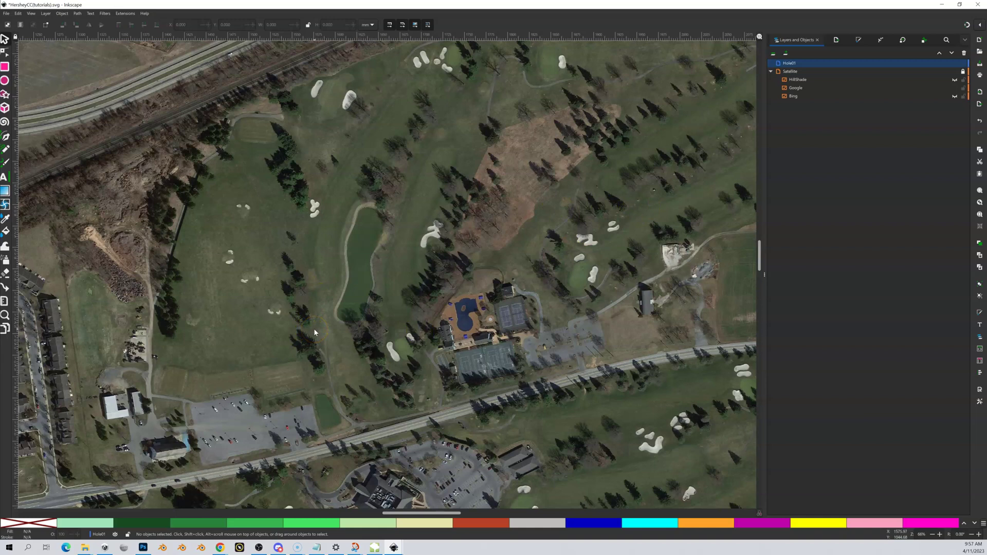
# Step: Preview the HillShade image and hide it again, and switch the visible satellite image from Google to Bing
pyautogui.click(956, 80)
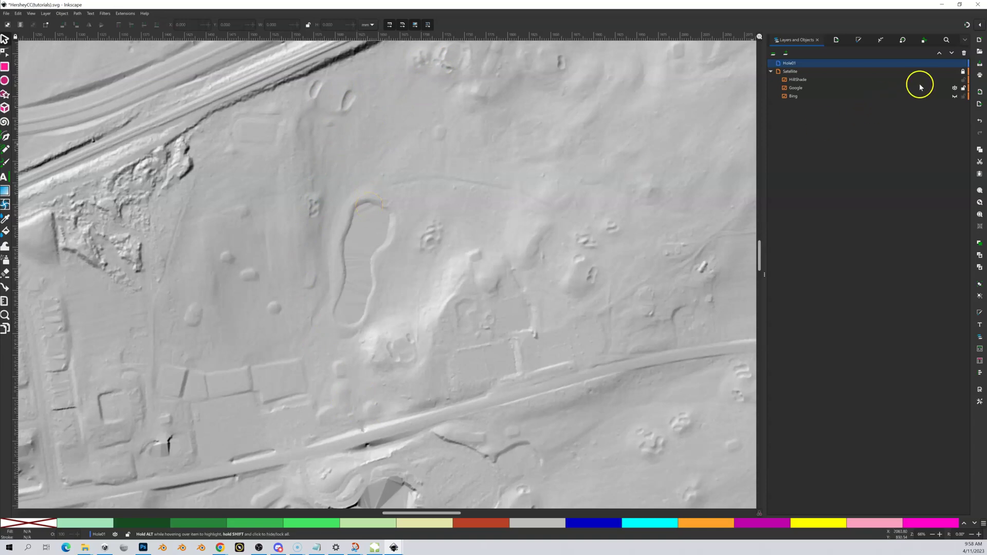
pyautogui.click(955, 80)
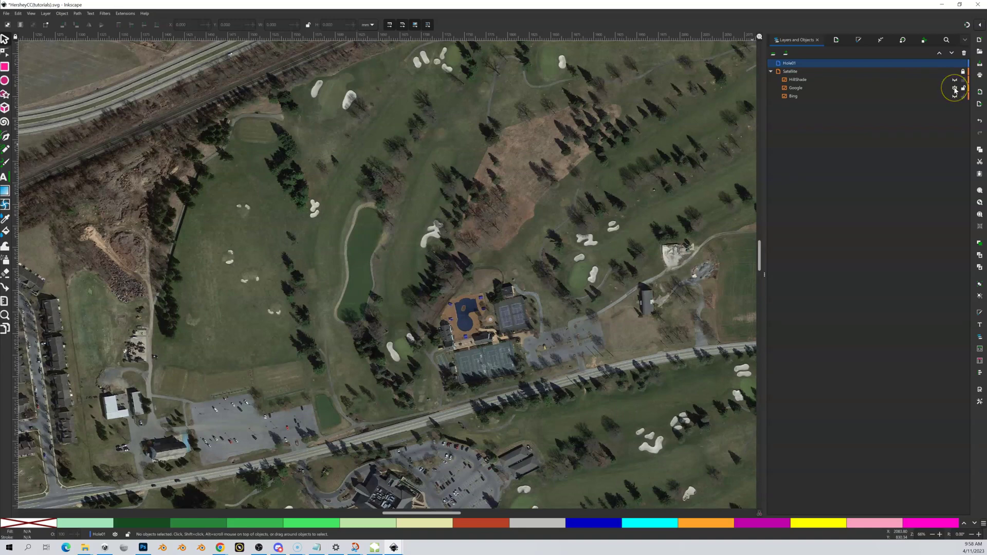
pyautogui.click(955, 88)
pyautogui.click(954, 97)
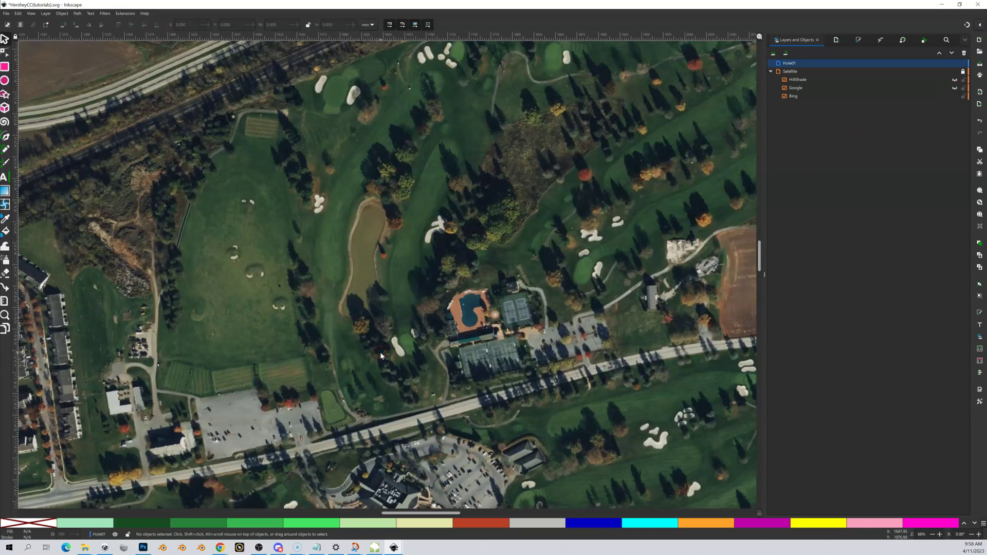
# Step: Activate the Pen tool for tracing the tee area between the pond and the road on the Bing image
pyautogui.scroll(1, 380, 352)
pyautogui.moveTo(381, 352); pyautogui.dragTo(383, 309)
pyautogui.scroll(1, 383, 309)
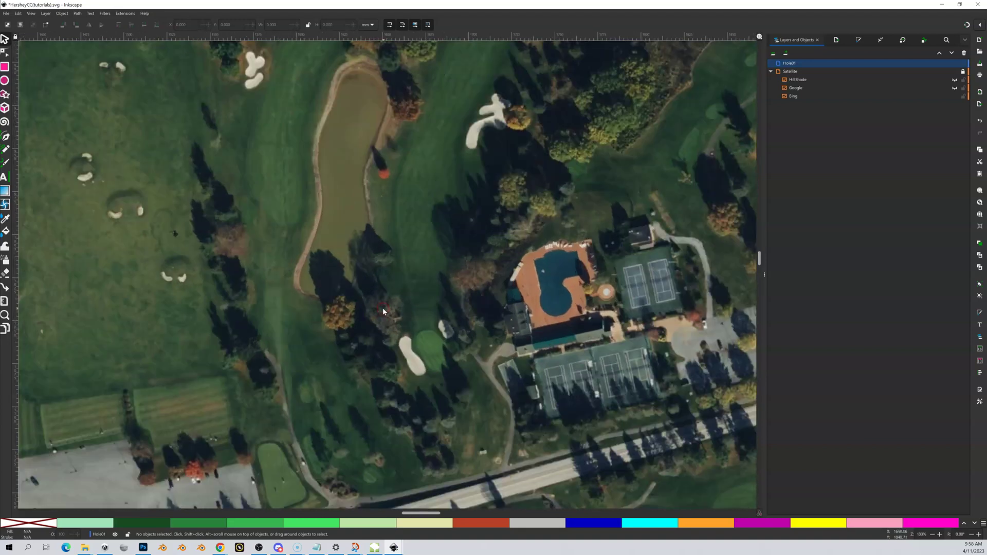
pyautogui.moveTo(343, 396); pyautogui.dragTo(368, 342)
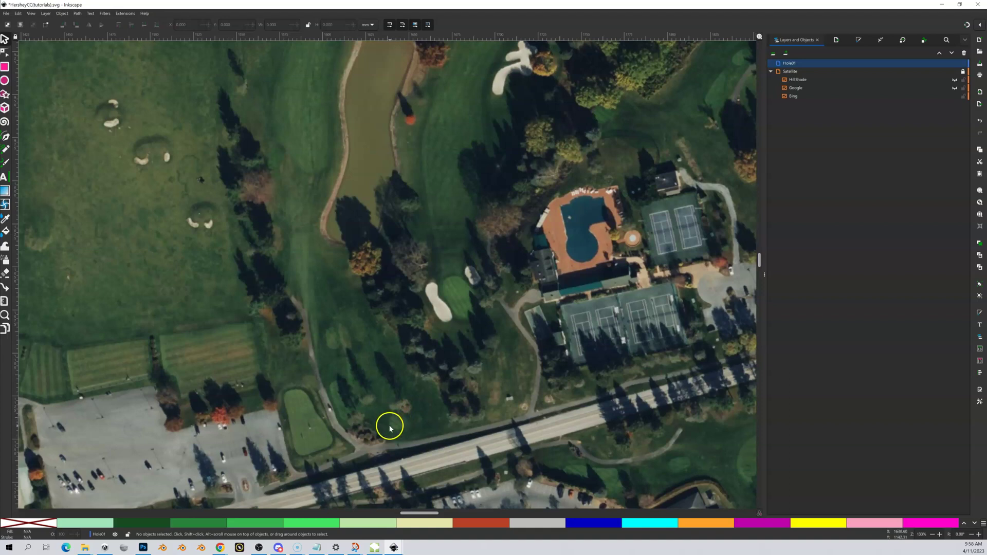
pyautogui.moveTo(350, 329); pyautogui.dragTo(356, 337)
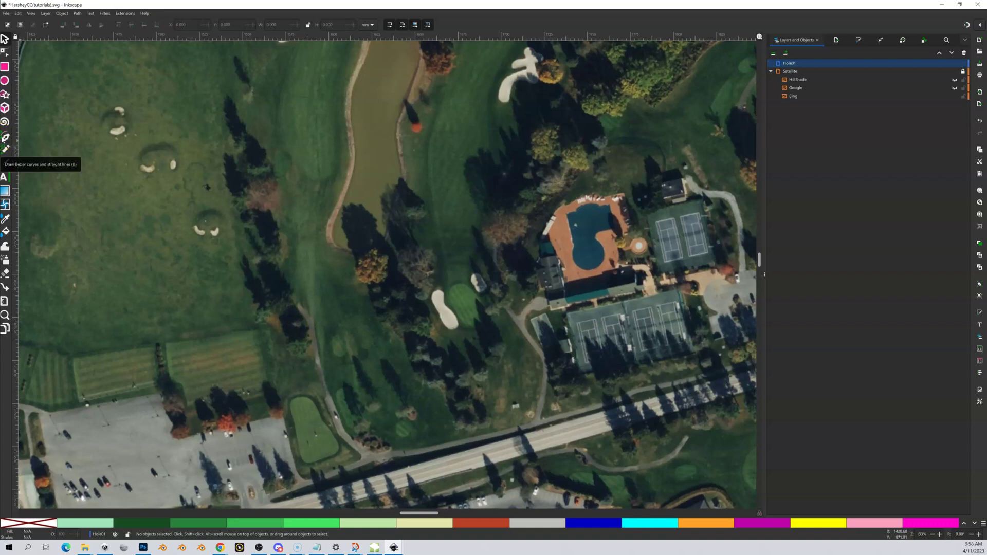
pyautogui.click(6, 137)
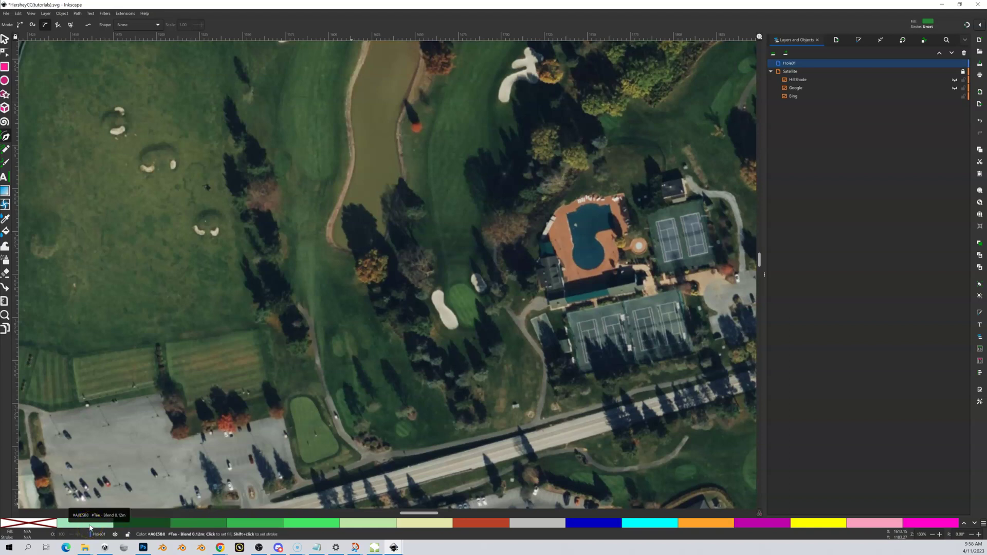
pyautogui.click(239, 547)
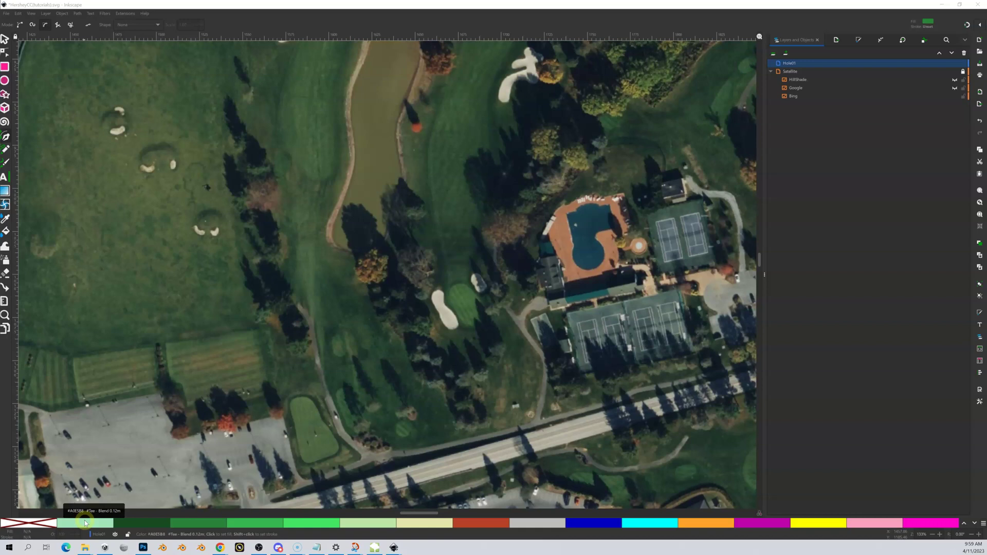
pyautogui.click(103, 525)
# Step: Trace the small round striped tee box just above the road as a closed, green-filled B-spline shape on the Hole01 layer
pyautogui.scroll(1, 368, 331)
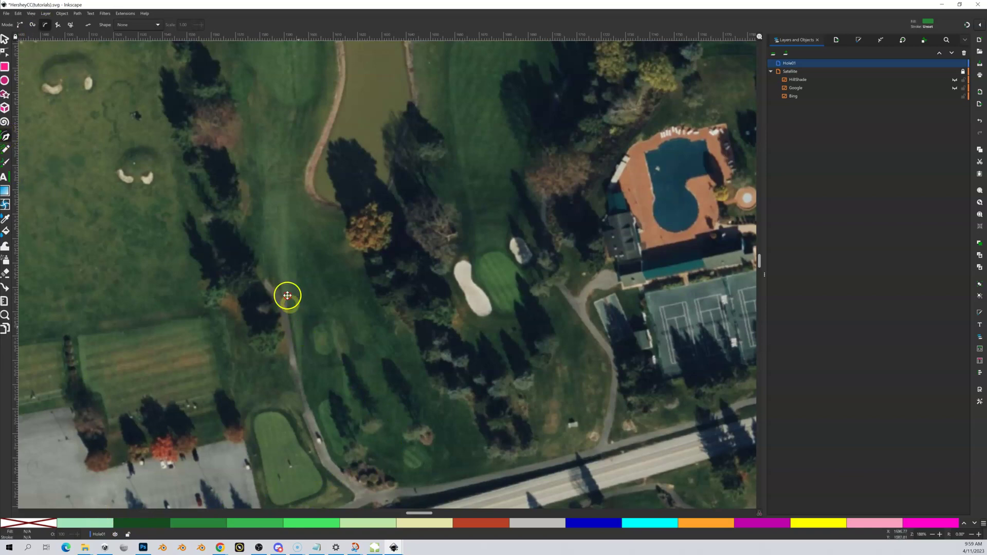
pyautogui.scroll(-5, 285, 289)
pyautogui.hotkey('shift', '=')
pyautogui.hotkey('shift', '=')
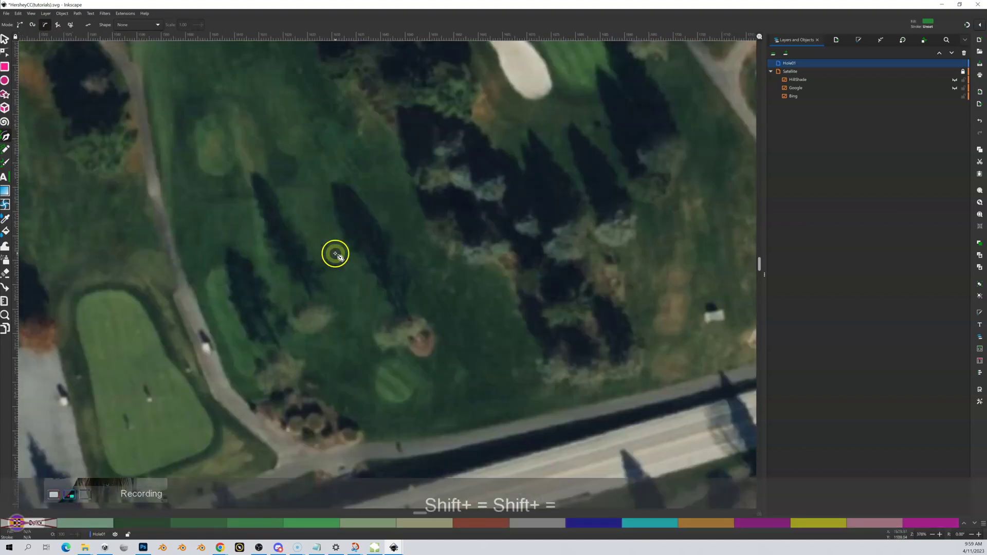
pyautogui.scroll(-3, 355, 241)
pyautogui.hotkey('shift', '=')
pyautogui.hotkey('shift', '=')
pyautogui.hotkey('shift', '=')
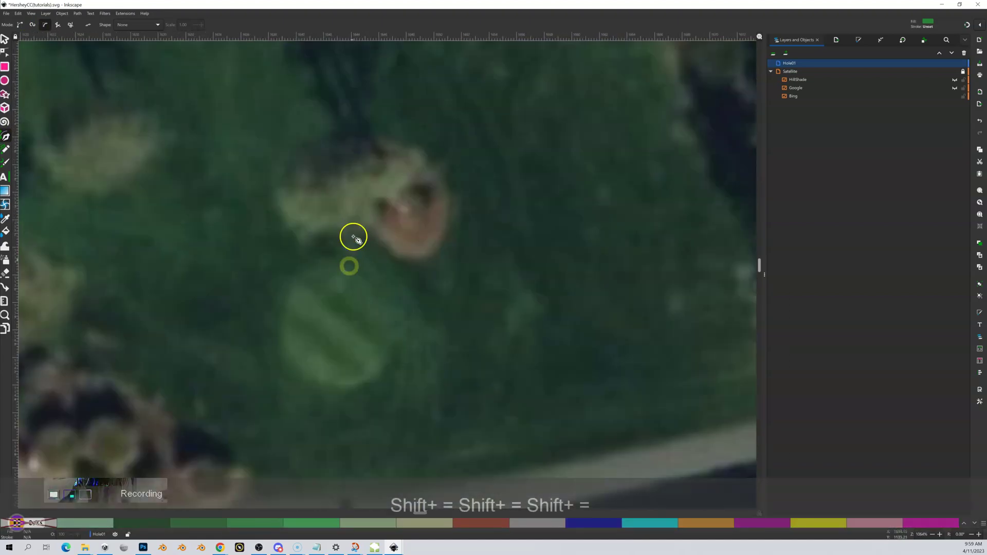
pyautogui.moveTo(336, 269); pyautogui.dragTo(356, 244)
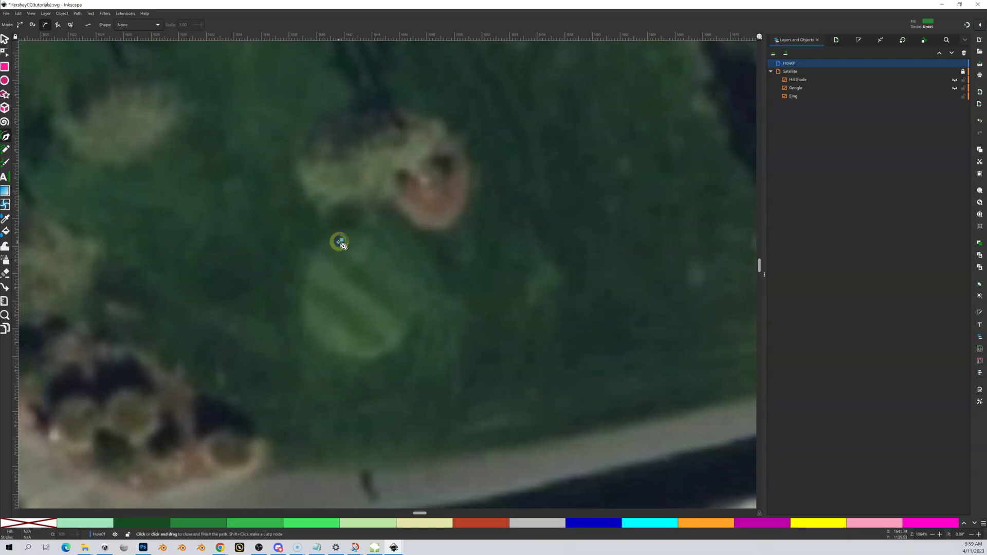
pyautogui.click(342, 240)
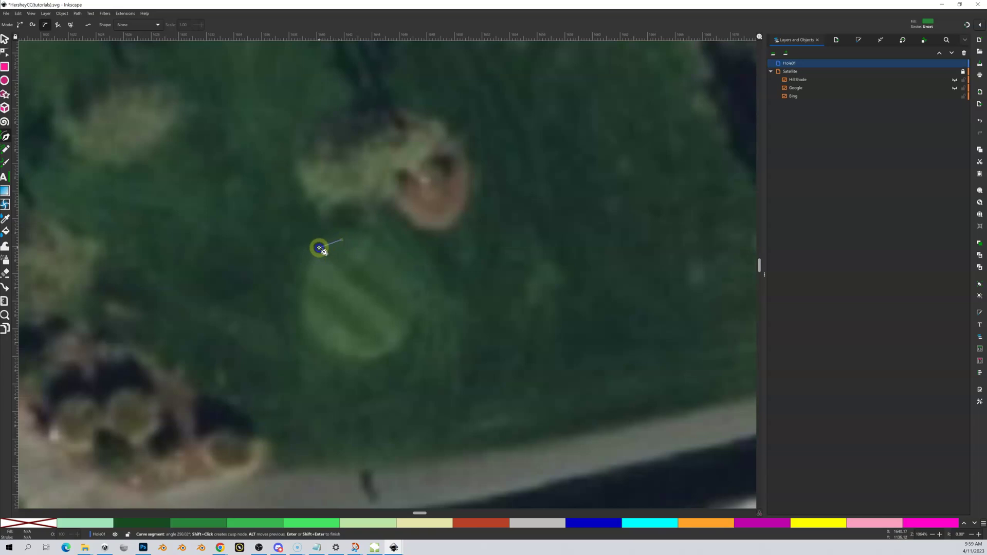
pyautogui.click(319, 251)
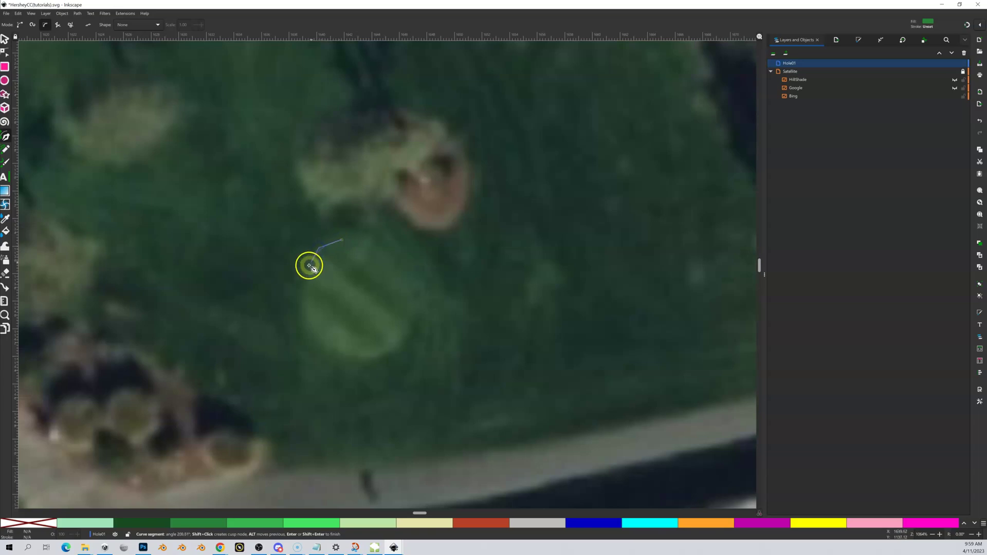
pyautogui.click(302, 301)
pyautogui.click(310, 340)
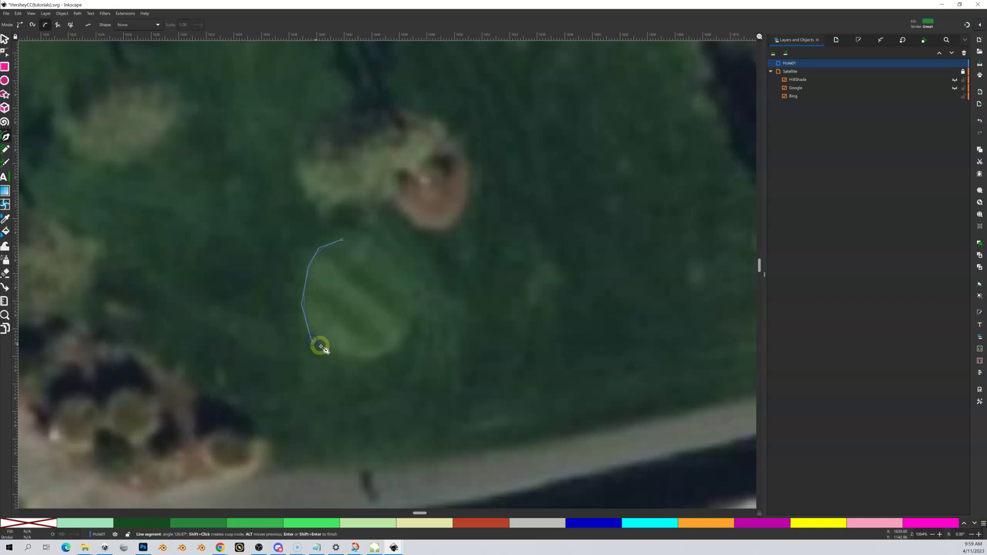
pyautogui.click(347, 355)
pyautogui.click(383, 354)
pyautogui.click(409, 332)
pyautogui.click(427, 297)
pyautogui.click(409, 261)
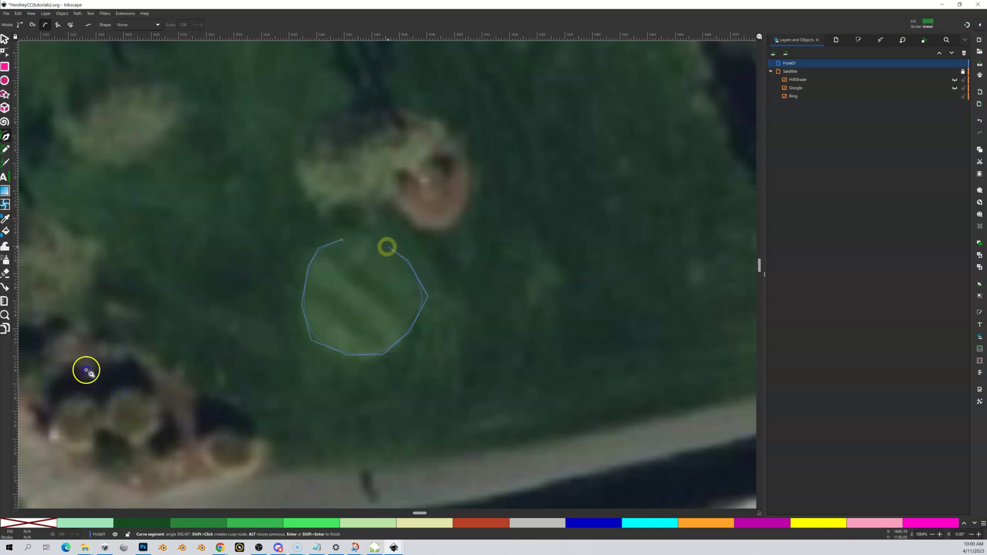
pyautogui.click(366, 241)
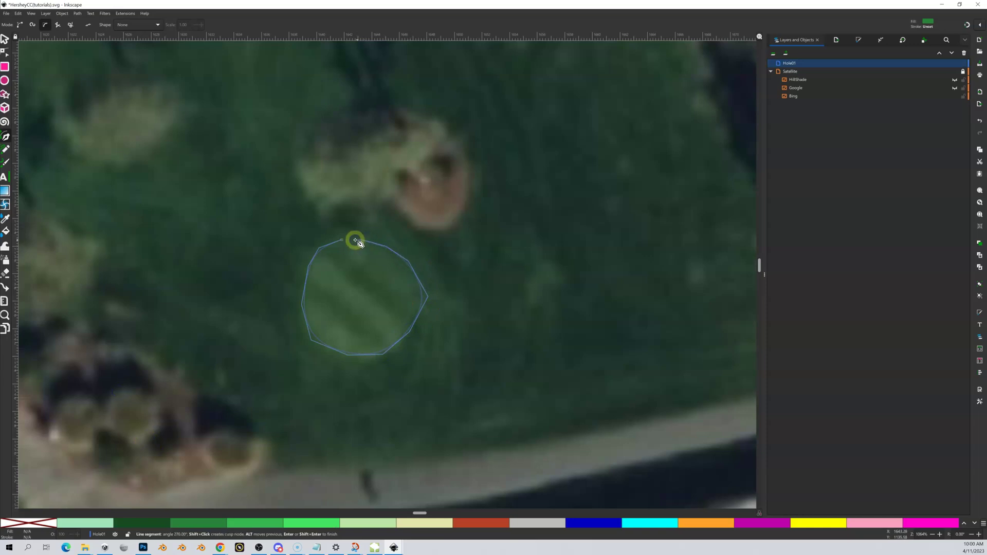
pyautogui.click(343, 241)
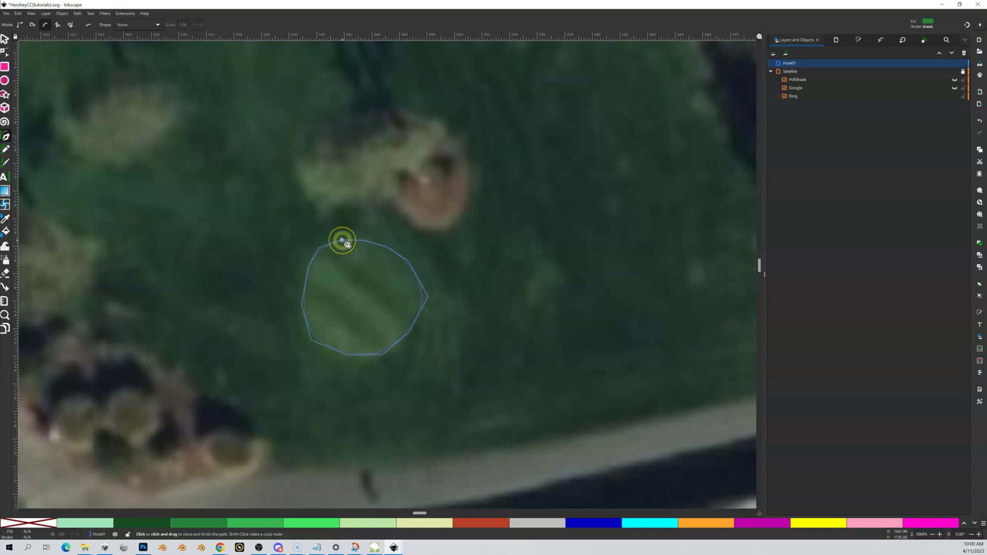
pyautogui.click(343, 240)
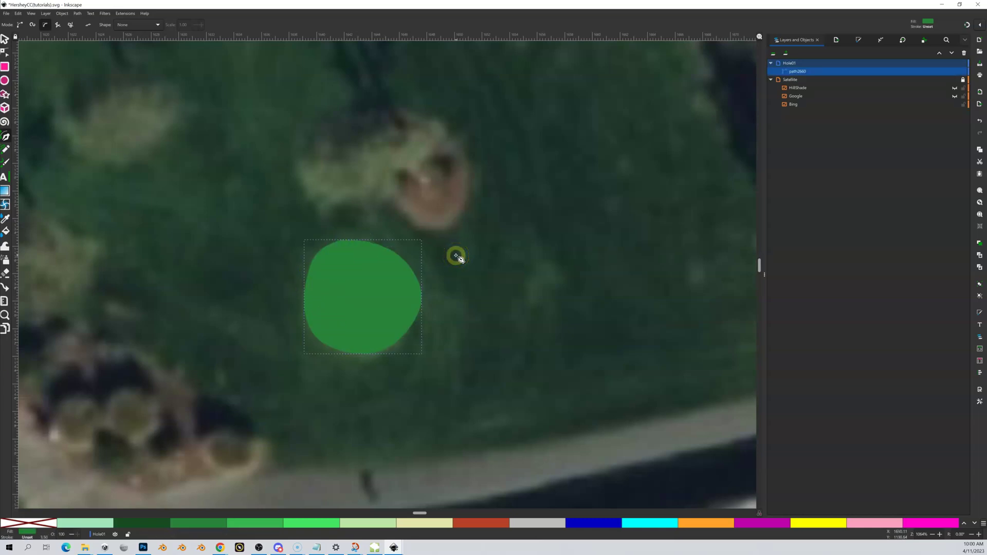
# Step: Select the green tee shape for node editing so that its control nodes can be inspected up close
pyautogui.click(6, 52)
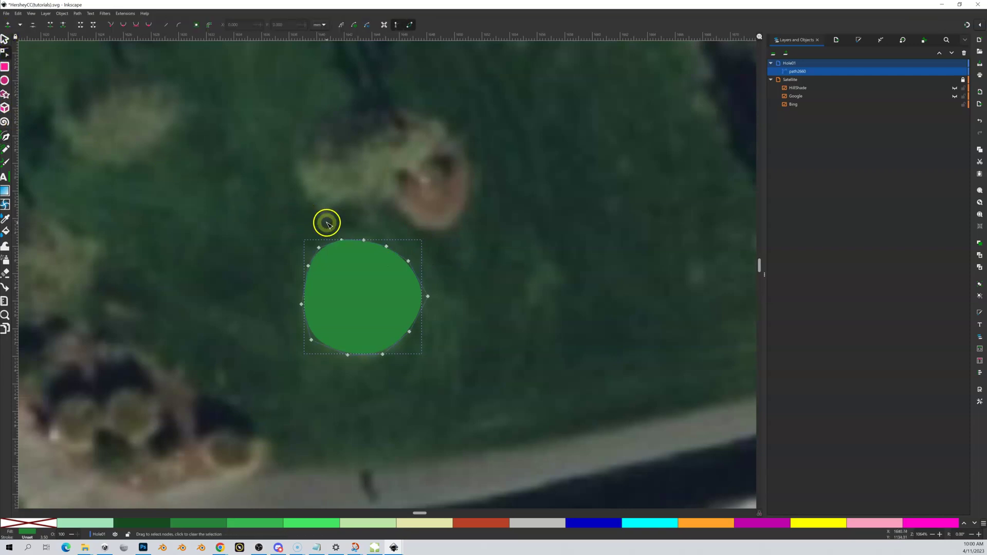
pyautogui.hotkey('shift', '=')
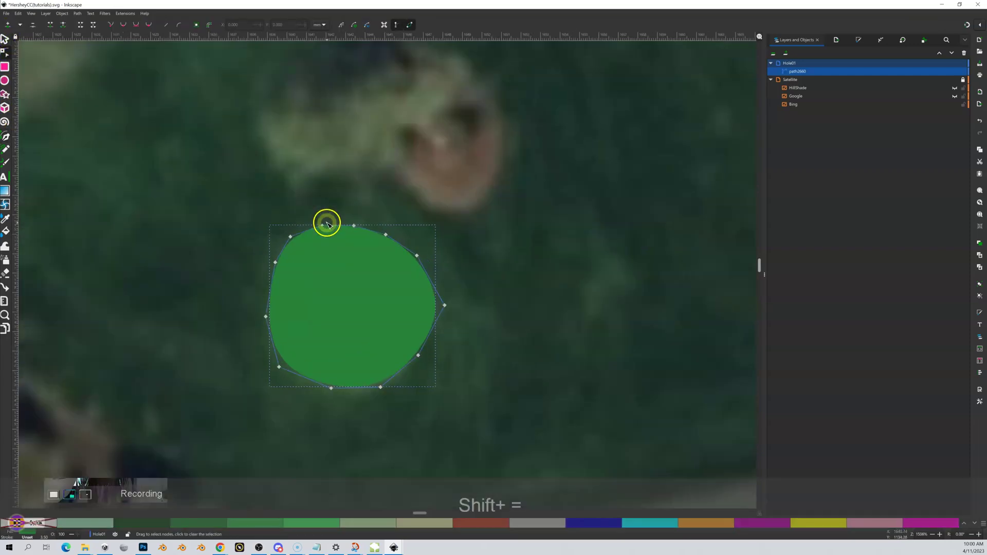
pyautogui.click(474, 234)
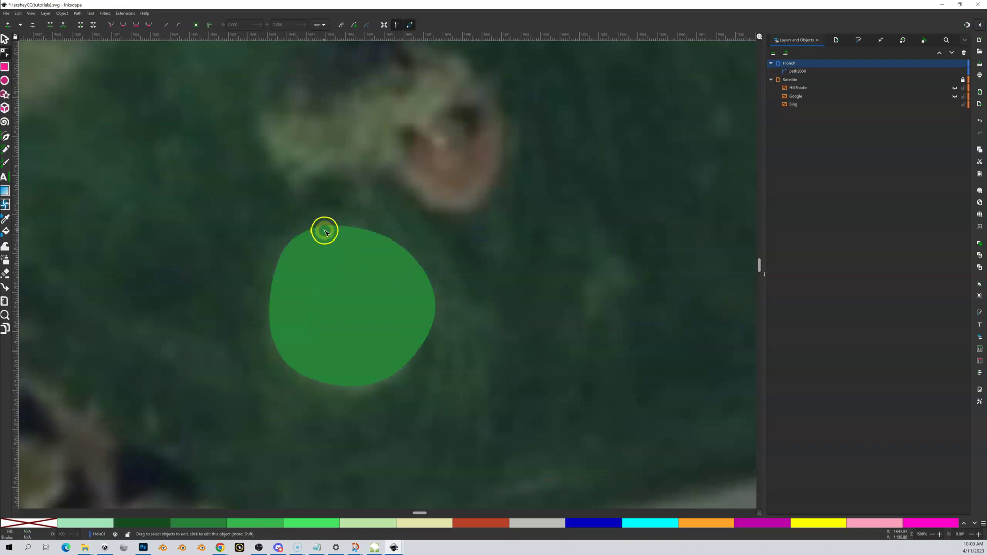
pyautogui.hotkey('shift', '=')
pyautogui.hotkey('shift', '=')
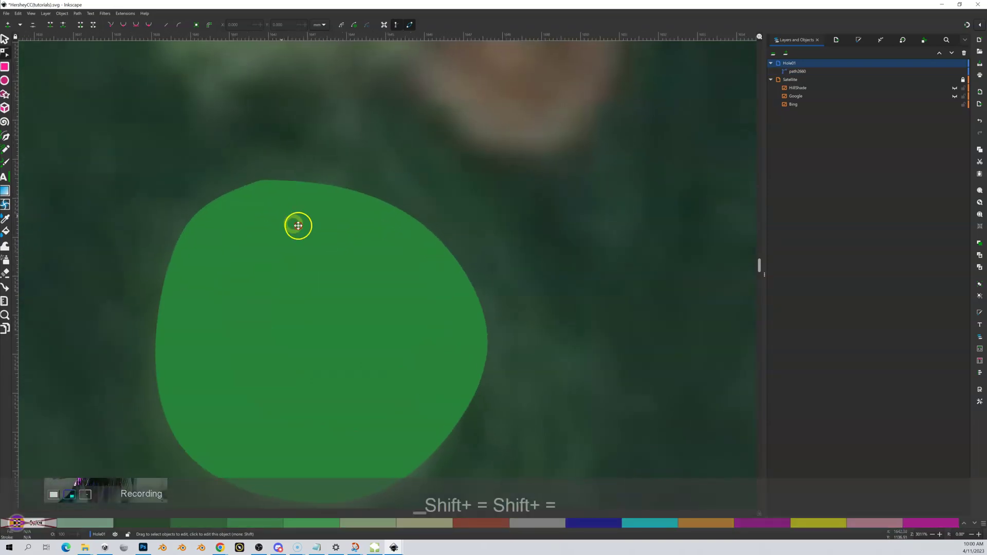
pyautogui.moveTo(323, 213); pyautogui.dragTo(331, 201)
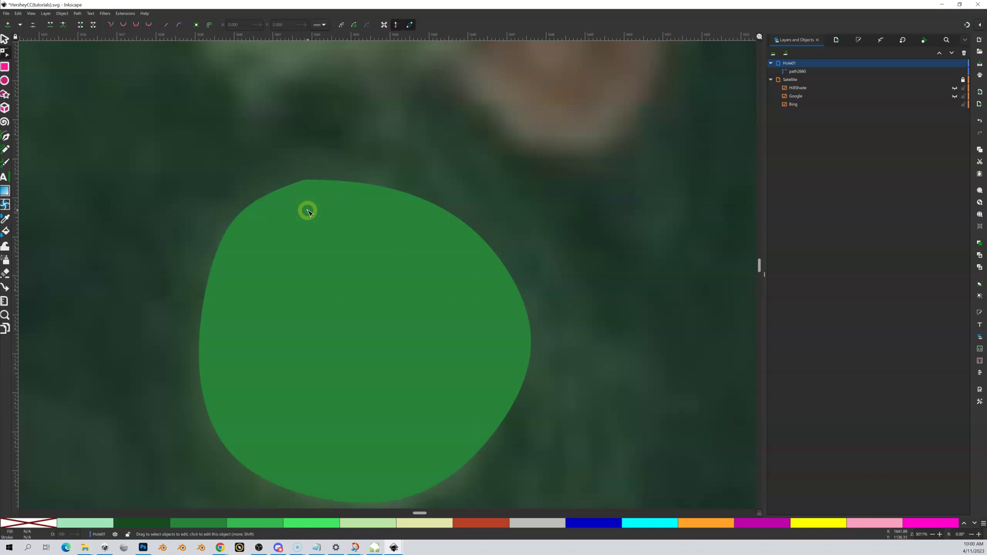
pyautogui.click(310, 213)
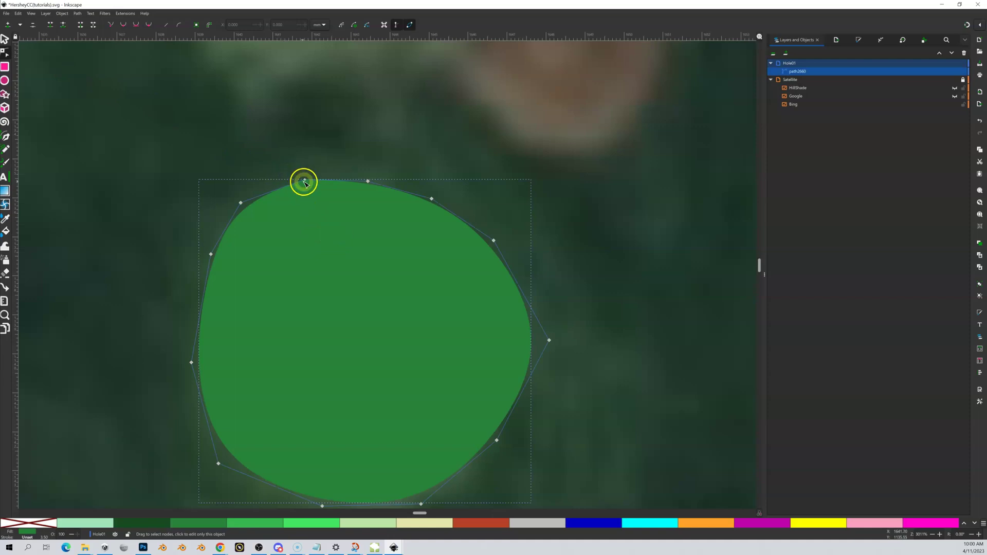
# Step: Try moving the tee shape's uppermost starting node slightly outward, undo the move, and reselect the shape for node editing
pyautogui.moveTo(306, 179); pyautogui.dragTo(324, 167)
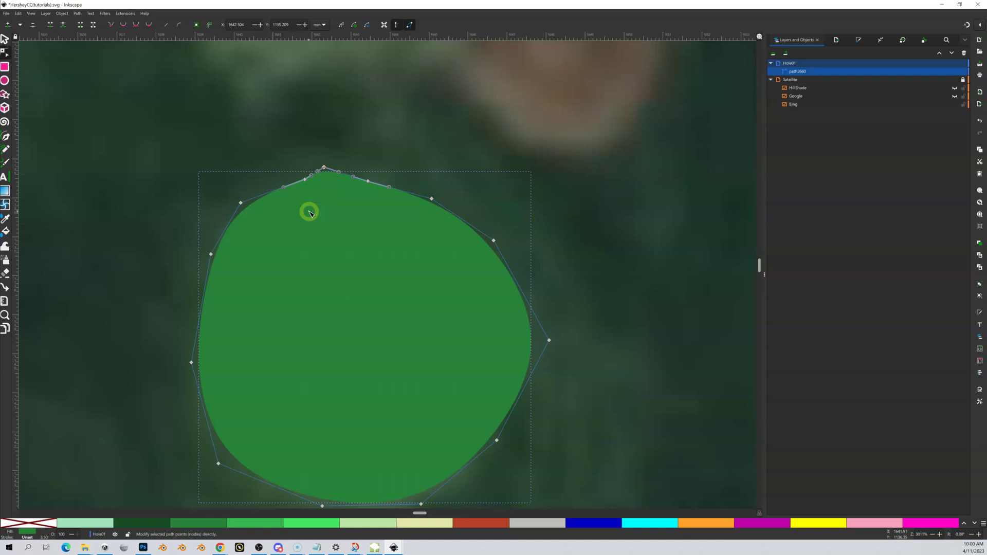
pyautogui.hotkey('ctrl', 'z')
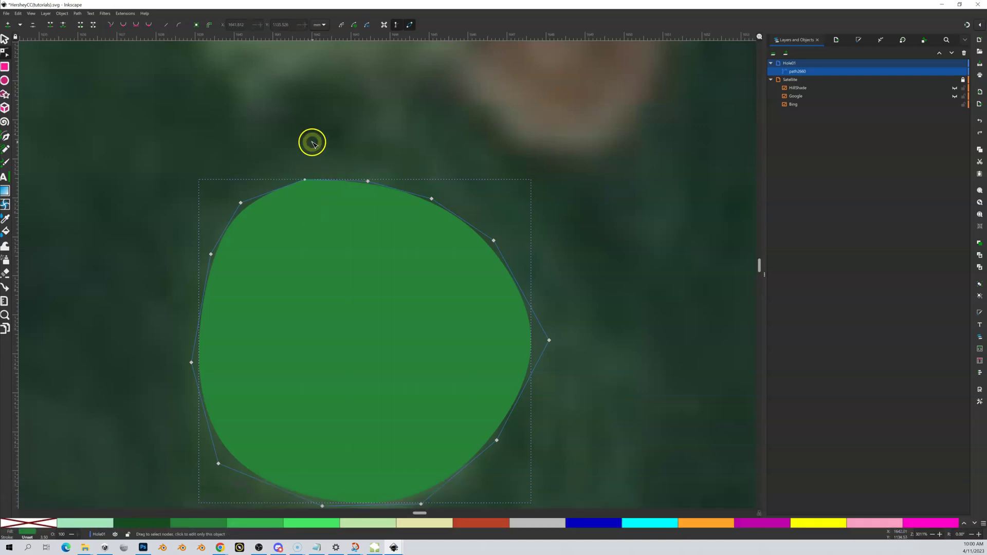
pyautogui.click(312, 143)
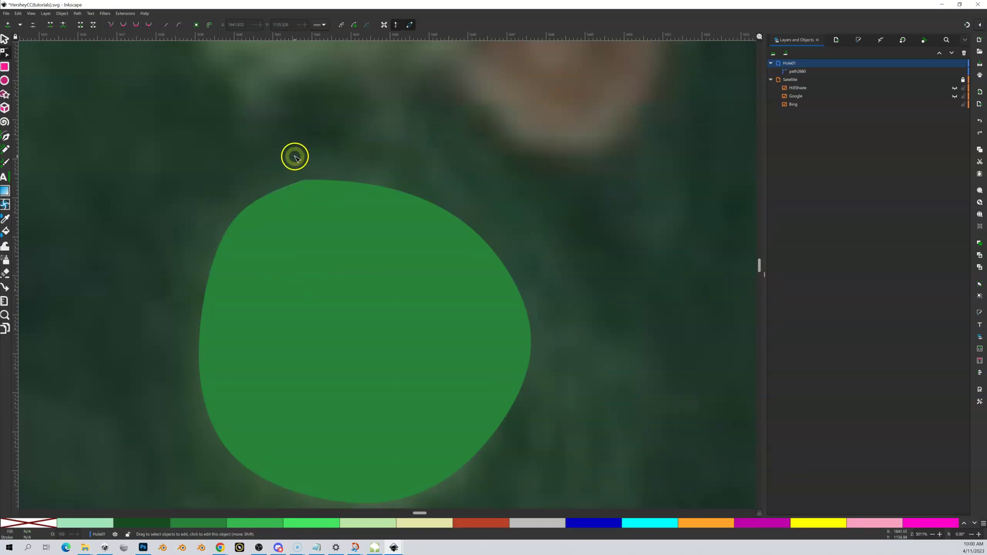
pyautogui.click(328, 261)
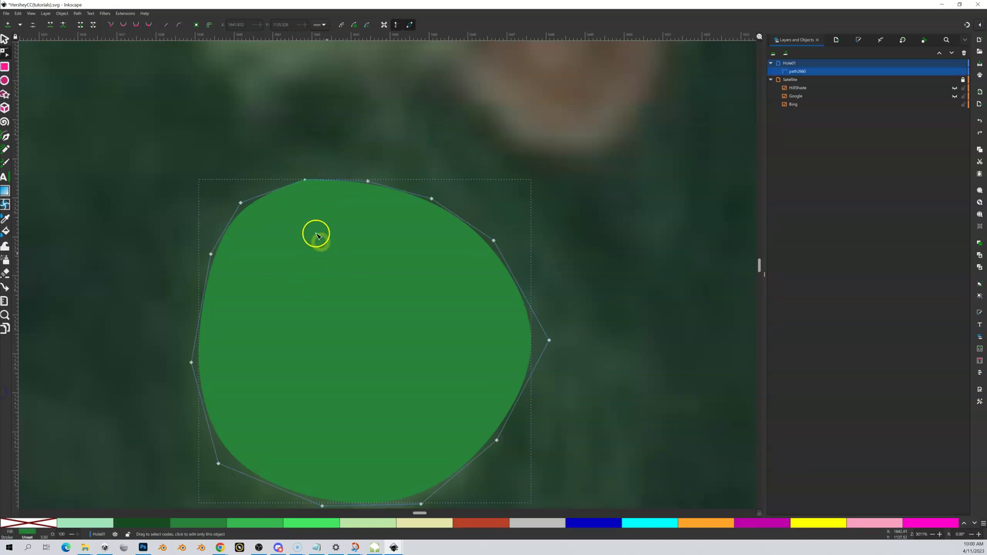
# Step: Try pulling a node at the tee shape's uppermost point outward away from its neighbour, and undo the move
pyautogui.doubleClick(307, 179)
pyautogui.moveTo(307, 180); pyautogui.dragTo(328, 157)
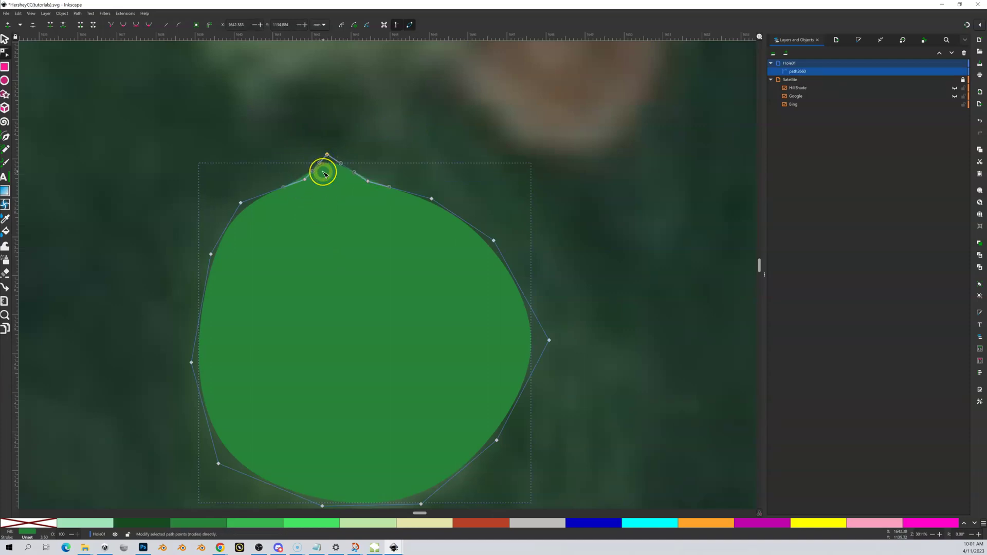
pyautogui.hotkey('ctrl', 'z')
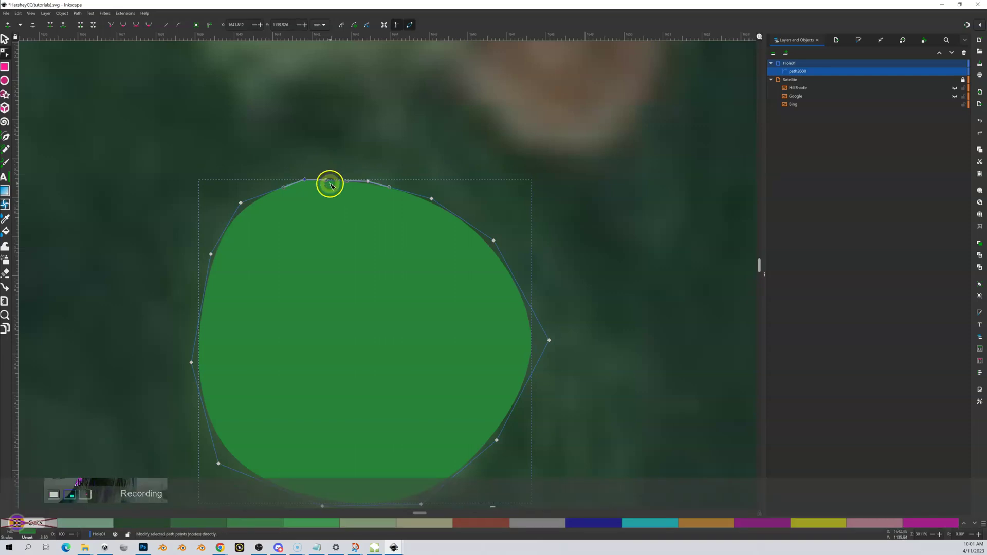
# Step: Insert new nodes into all segments of the round tee shape and make all of its selected nodes auto-smooth
pyautogui.press('-')
pyautogui.scroll(-2, 306, 218)
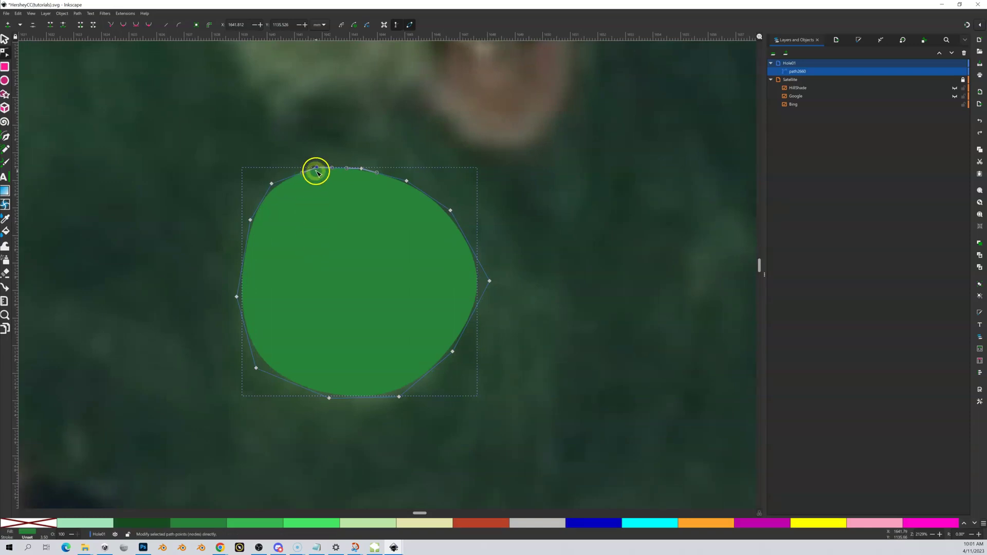
pyautogui.moveTo(199, 127); pyautogui.dragTo(540, 430)
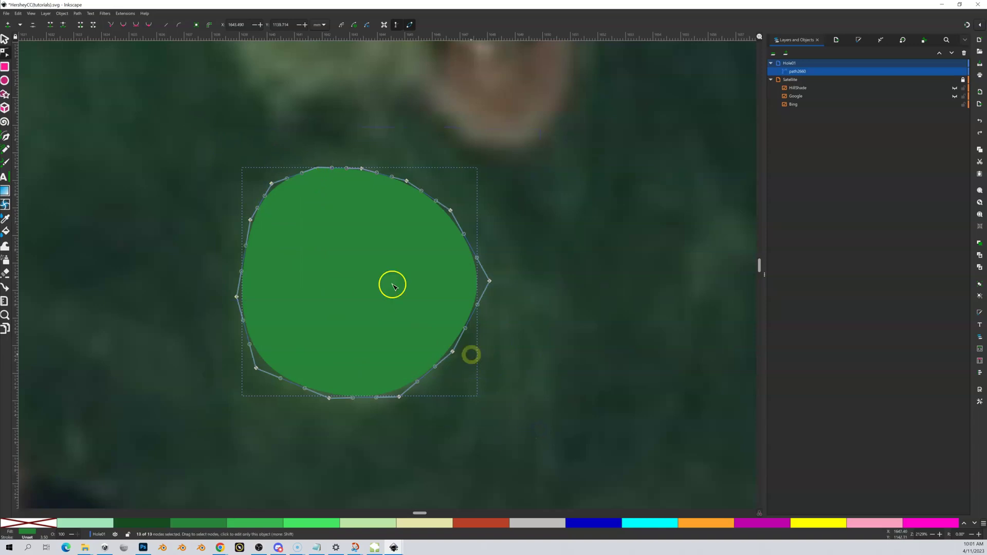
pyautogui.click(9, 25)
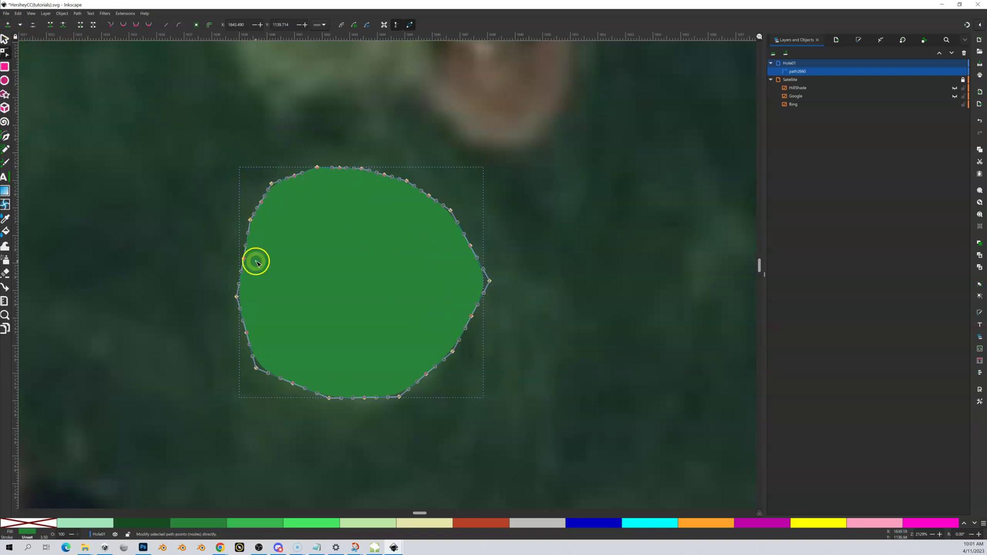
pyautogui.click(149, 28)
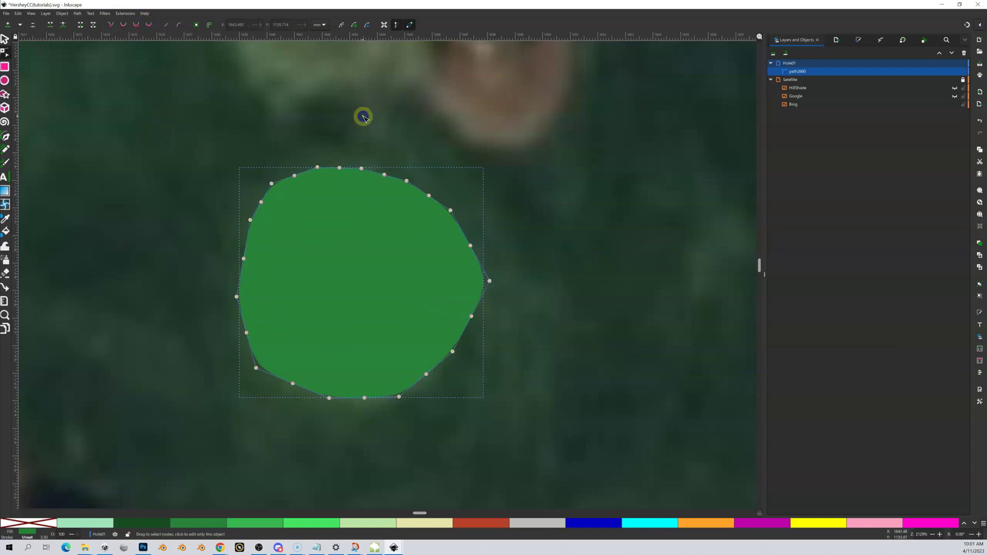
pyautogui.click(430, 145)
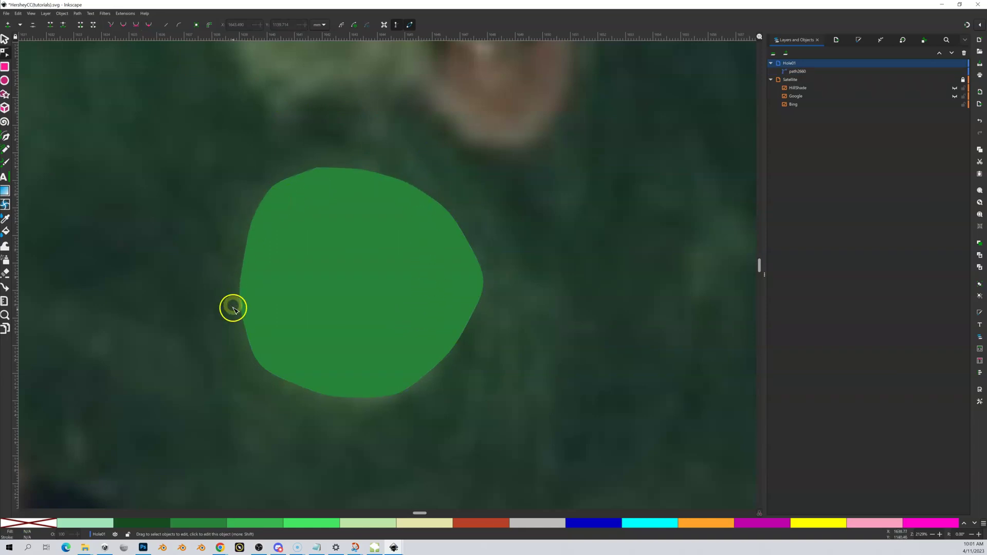
# Step: Pull the overlapping node at the tee shape's uppermost point aside and delete it, and make the remaining node there auto-smooth
pyautogui.moveTo(298, 139); pyautogui.dragTo(310, 154)
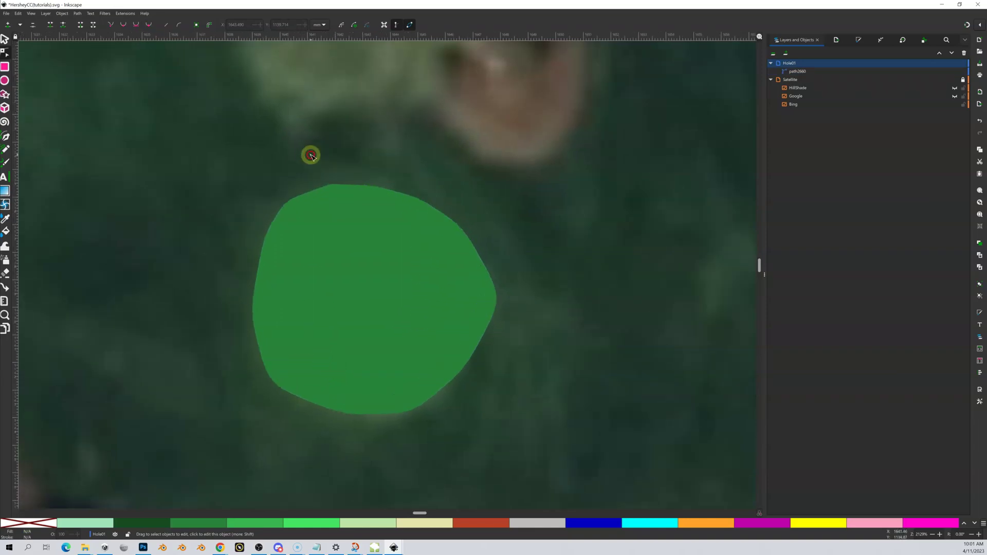
pyautogui.hotkey('shift', '=')
pyautogui.hotkey('shift', '=')
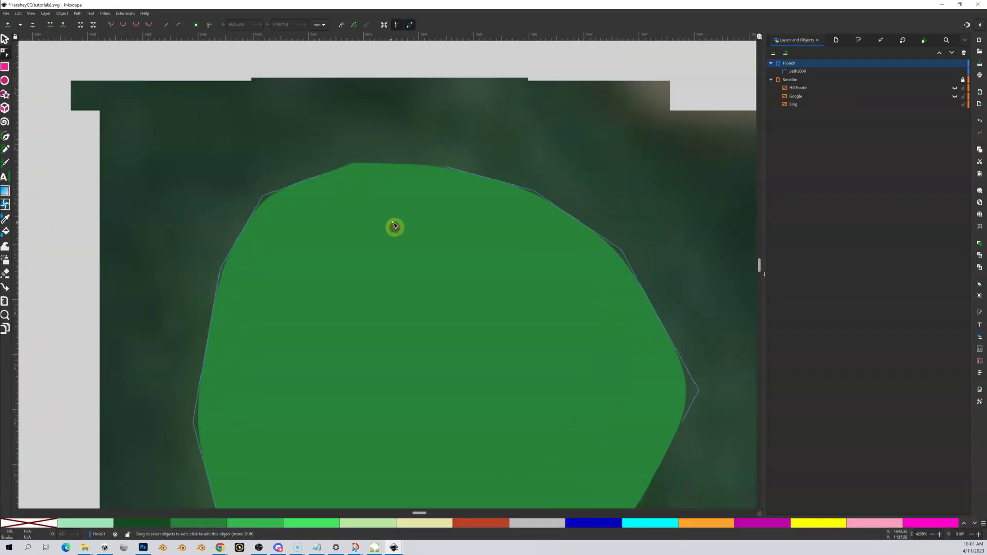
pyautogui.hotkey('shift', '=')
pyautogui.hotkey('shift', '=')
pyautogui.click(331, 156)
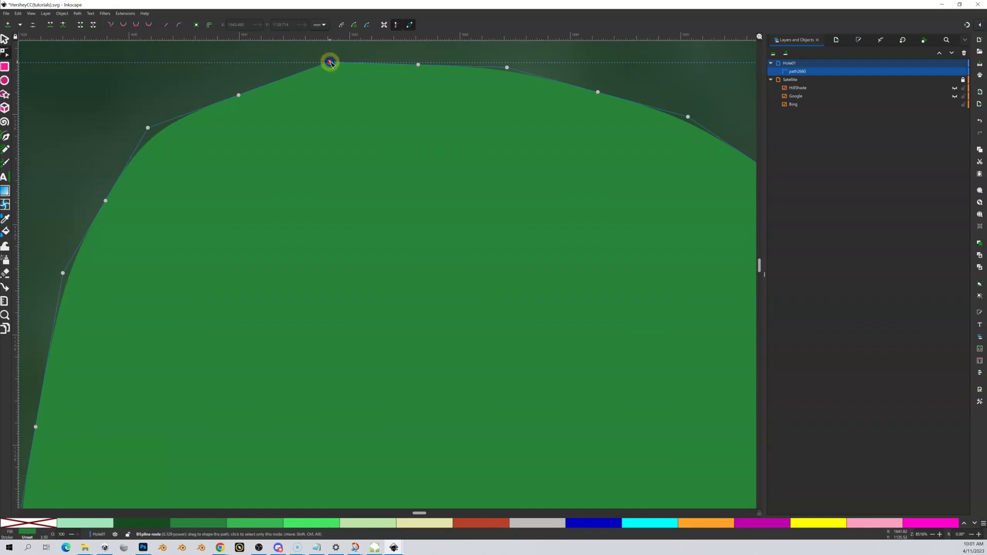
pyautogui.moveTo(332, 63); pyautogui.dragTo(365, 57)
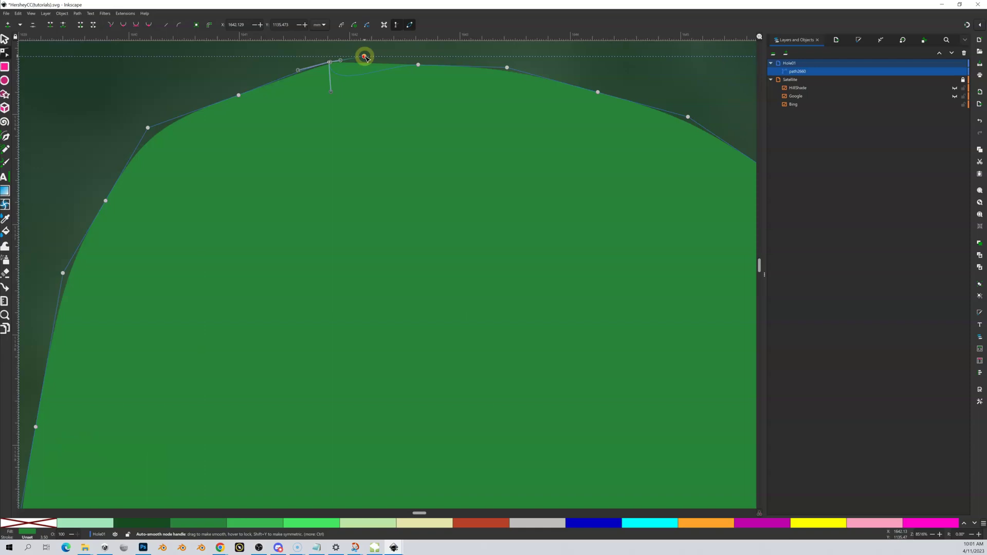
pyautogui.press('Delete')
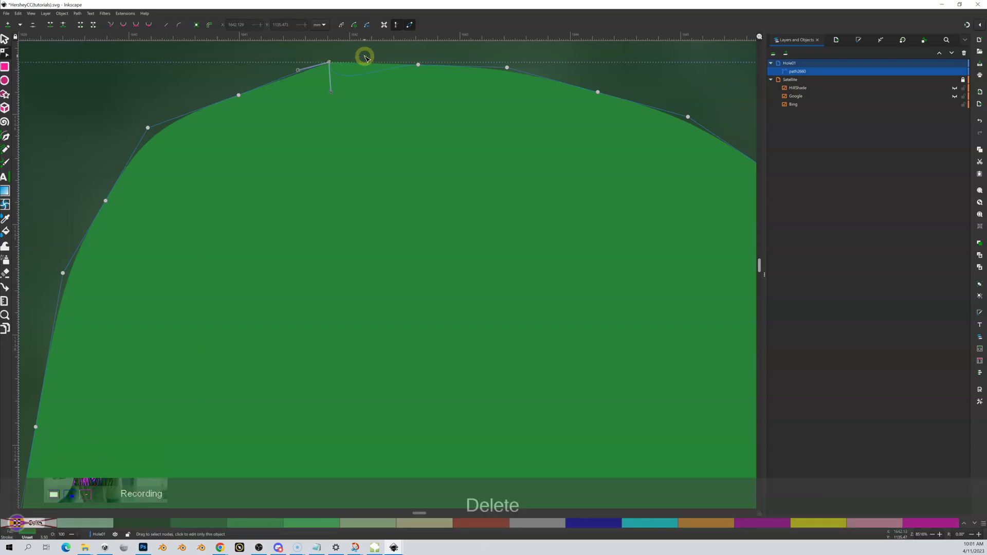
pyautogui.moveTo(295, 56); pyautogui.dragTo(353, 88)
pyautogui.click(150, 26)
pyautogui.click(216, 61)
# Step: Separate one more overlapping node at the tee shape's uppermost corner, delete it to smooth the outline, and deselect the shape
pyautogui.press('-')
pyautogui.click(237, 92)
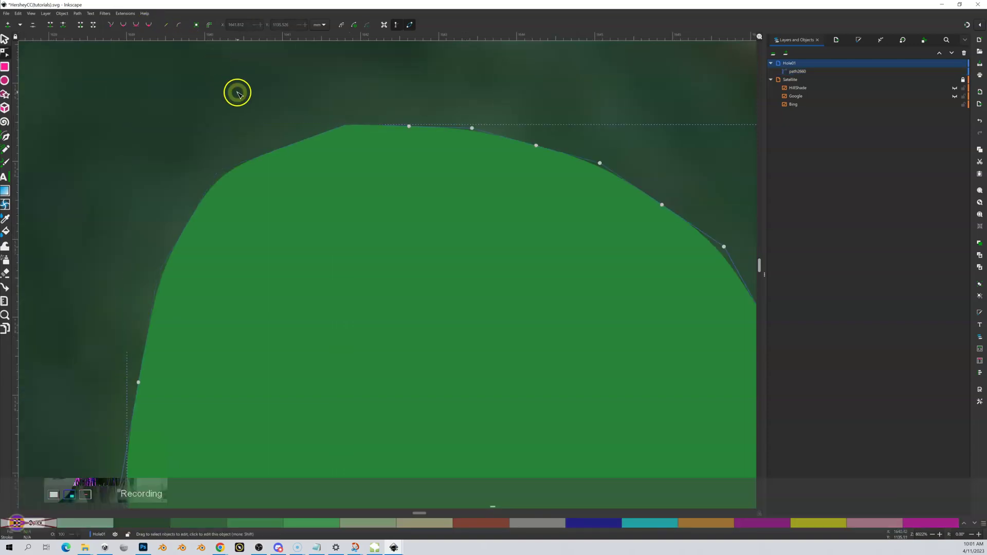
pyautogui.moveTo(243, 109); pyautogui.dragTo(222, 97)
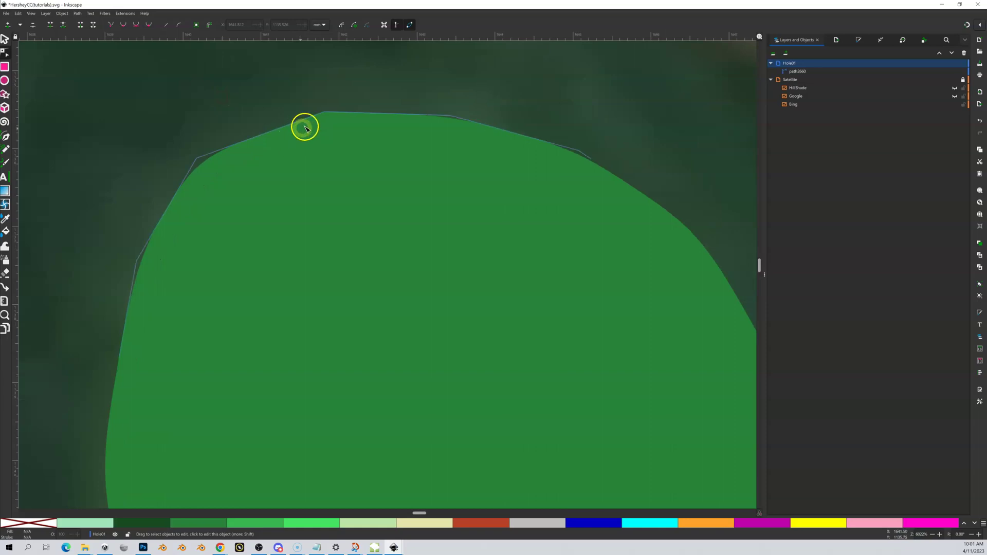
pyautogui.click(321, 114)
pyautogui.moveTo(325, 114); pyautogui.dragTo(340, 98)
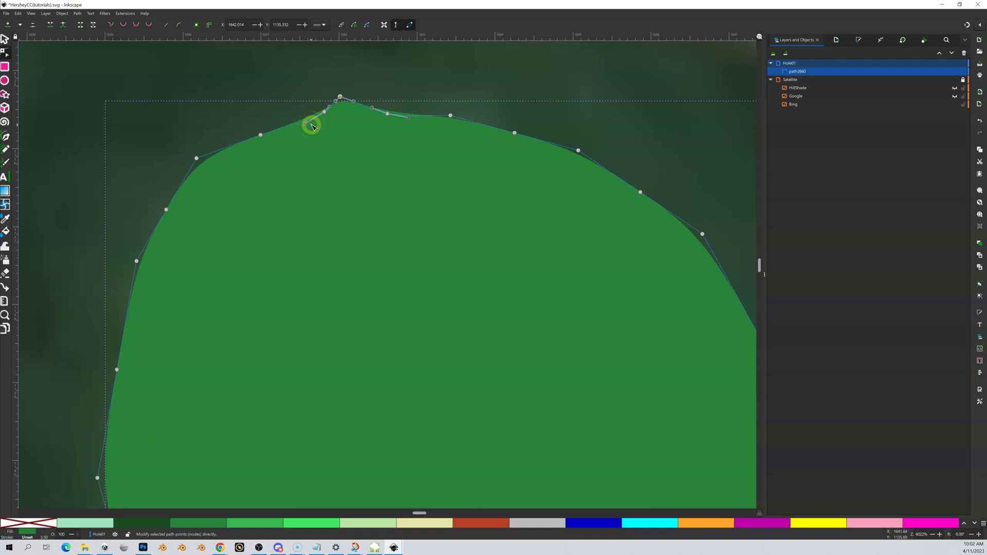
pyautogui.moveTo(323, 89); pyautogui.dragTo(348, 105)
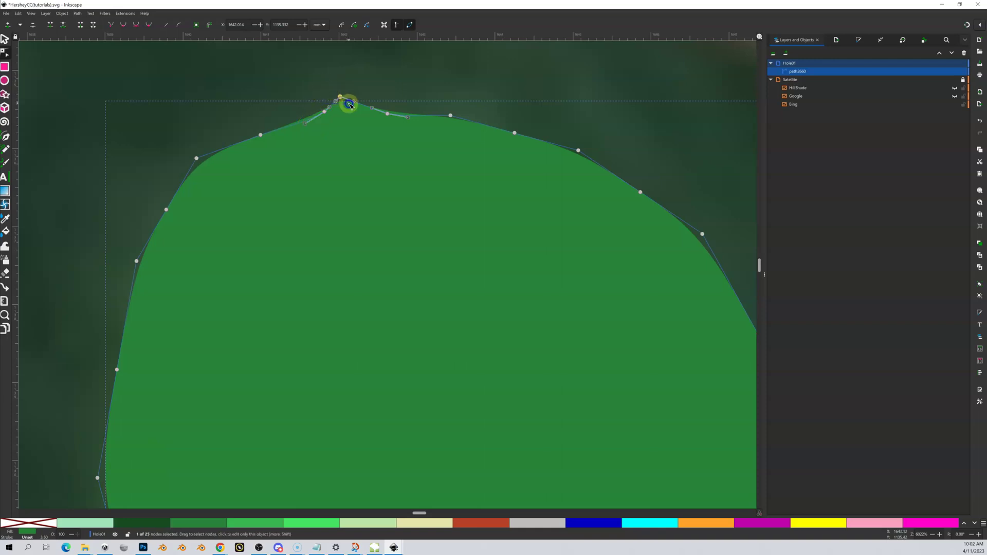
pyautogui.press('Delete')
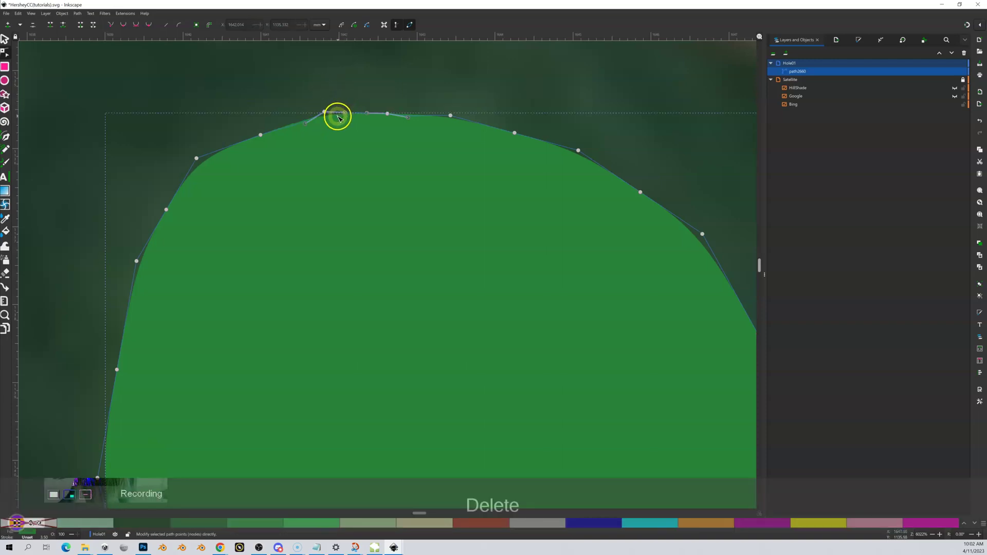
pyautogui.press('-')
pyautogui.press('-')
pyautogui.moveTo(330, 154); pyautogui.dragTo(280, 102)
pyautogui.moveTo(374, 242); pyautogui.dragTo(355, 212)
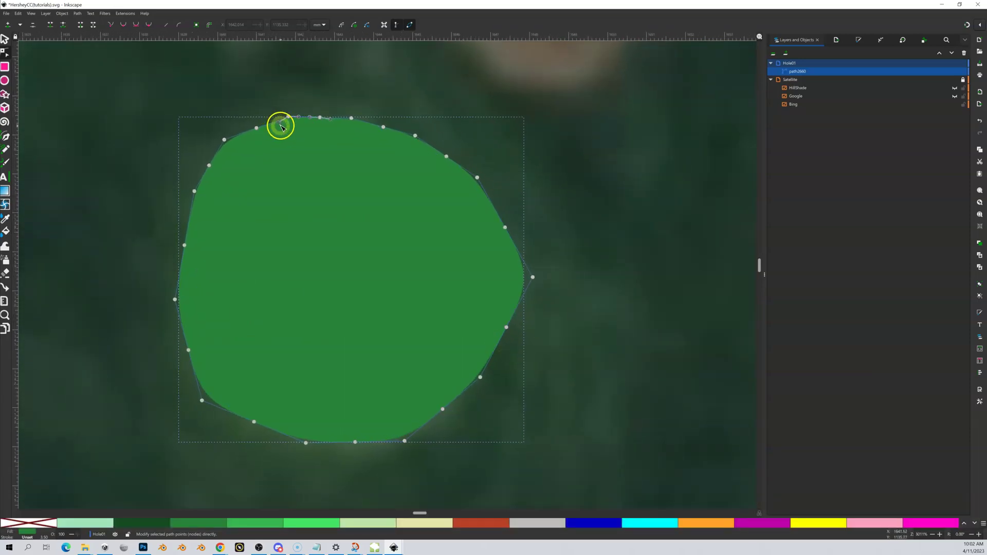
pyautogui.click(265, 149)
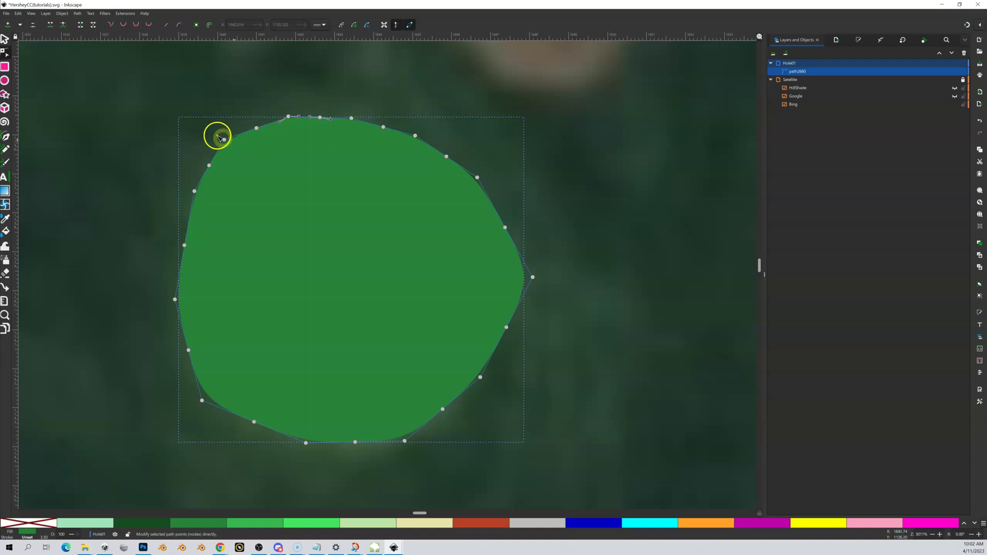
pyautogui.click(176, 108)
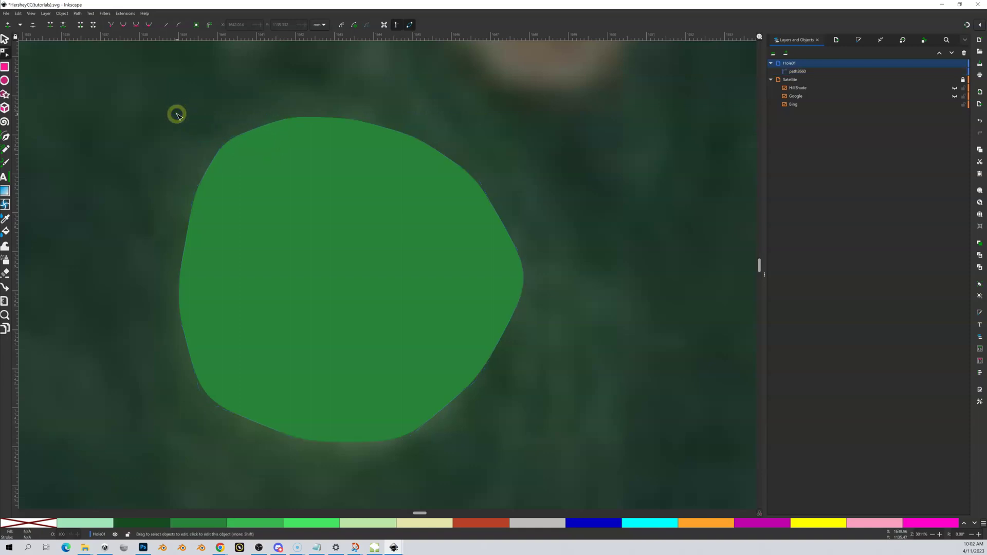
# Step: Trace the long, partly tree-shaded tee box beside the cart path as a closed, green-filled B-spline shape on the Hole01 layer
pyautogui.press('-')
pyautogui.press('-')
pyautogui.press('-')
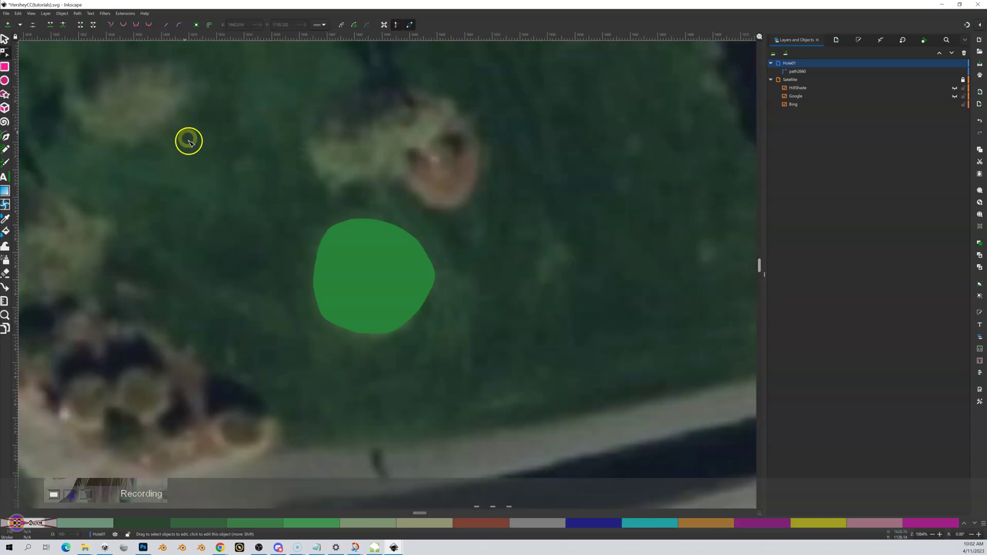
pyautogui.moveTo(208, 167); pyautogui.dragTo(262, 221)
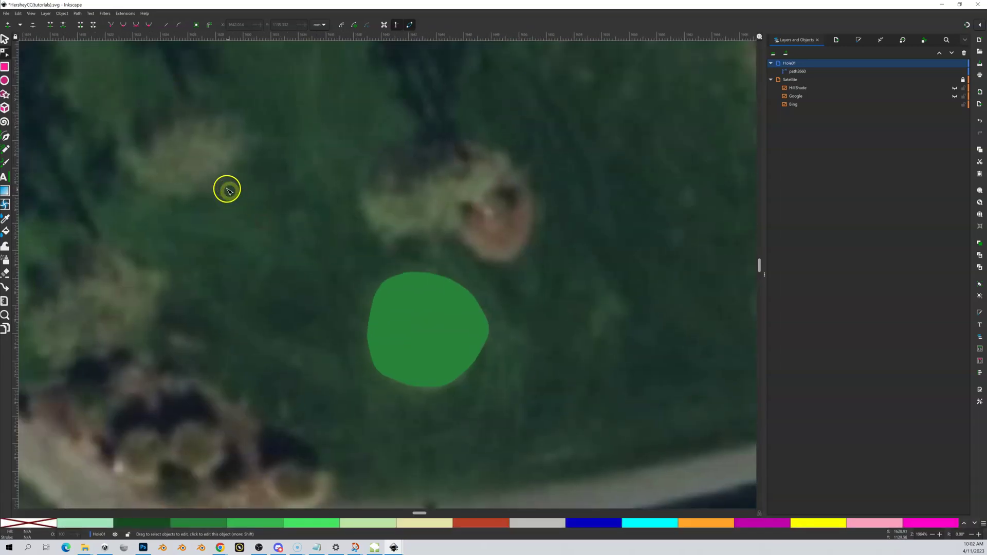
pyautogui.moveTo(226, 189); pyautogui.dragTo(299, 214)
pyautogui.press('-')
pyautogui.press('-')
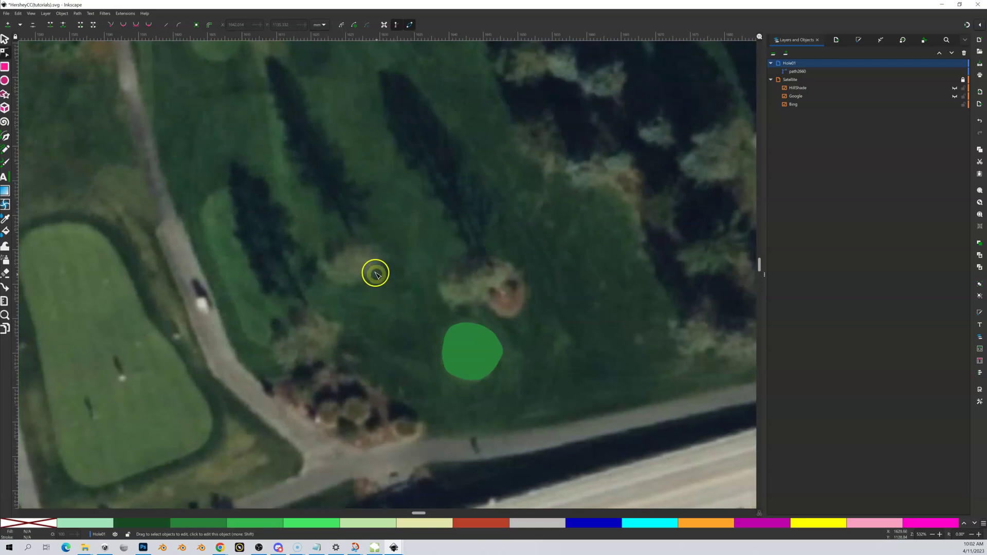
pyautogui.moveTo(416, 259); pyautogui.dragTo(478, 229)
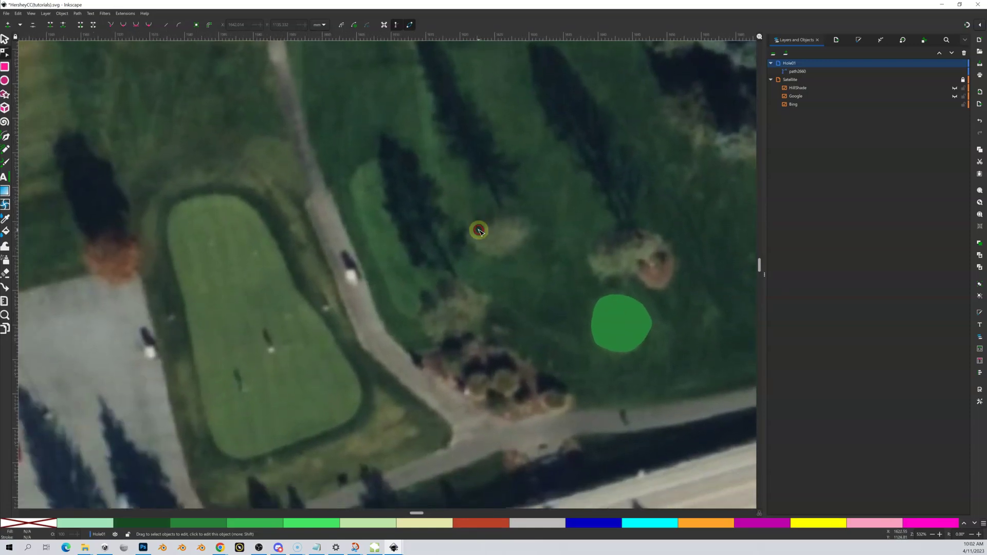
pyautogui.click(6, 137)
pyautogui.hotkey('shift', '=')
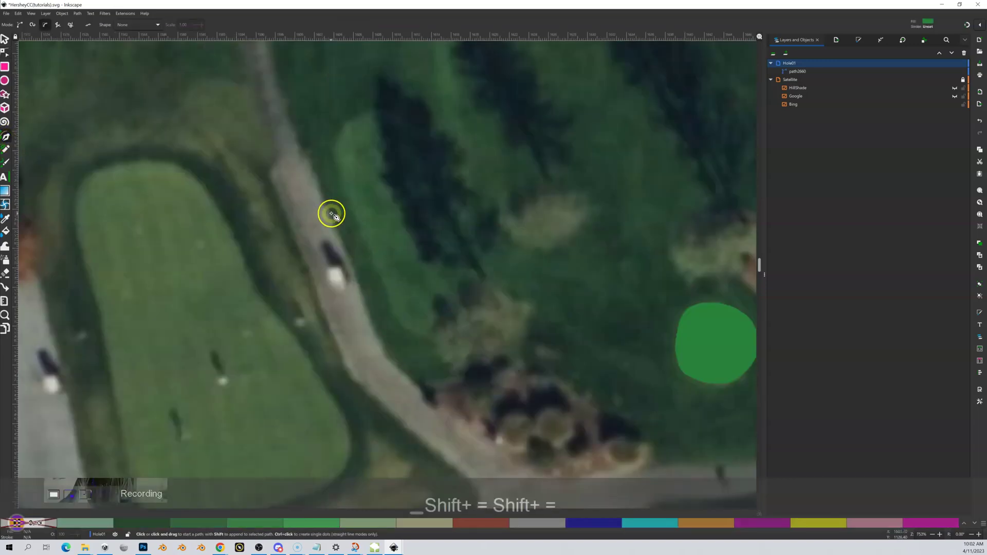
pyautogui.hotkey('shift', '=')
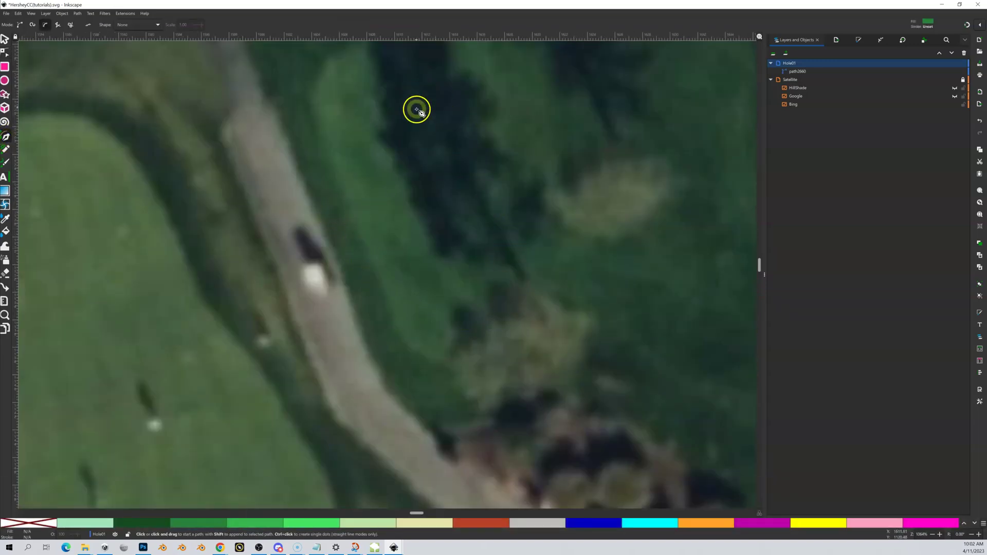
pyautogui.scroll(3, 414, 113)
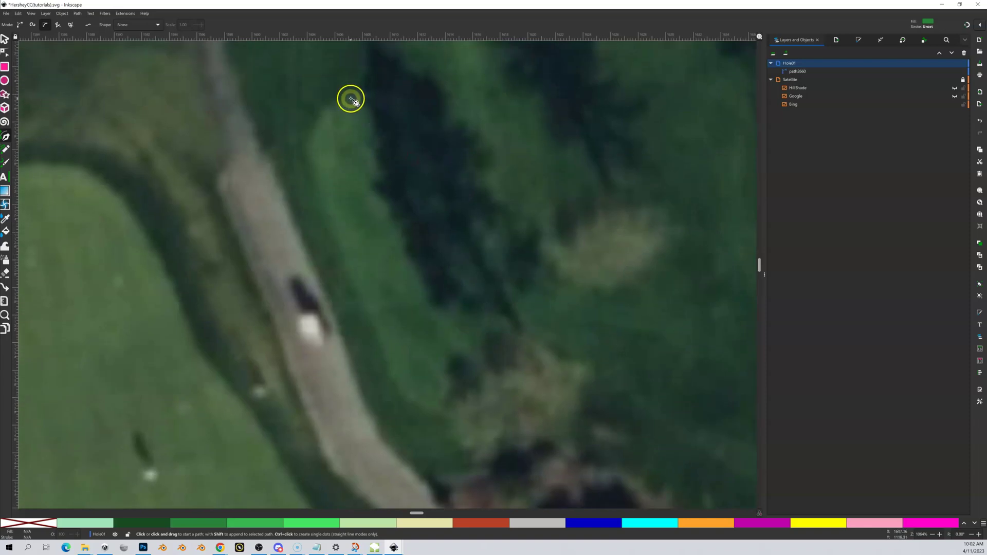
pyautogui.click(350, 99)
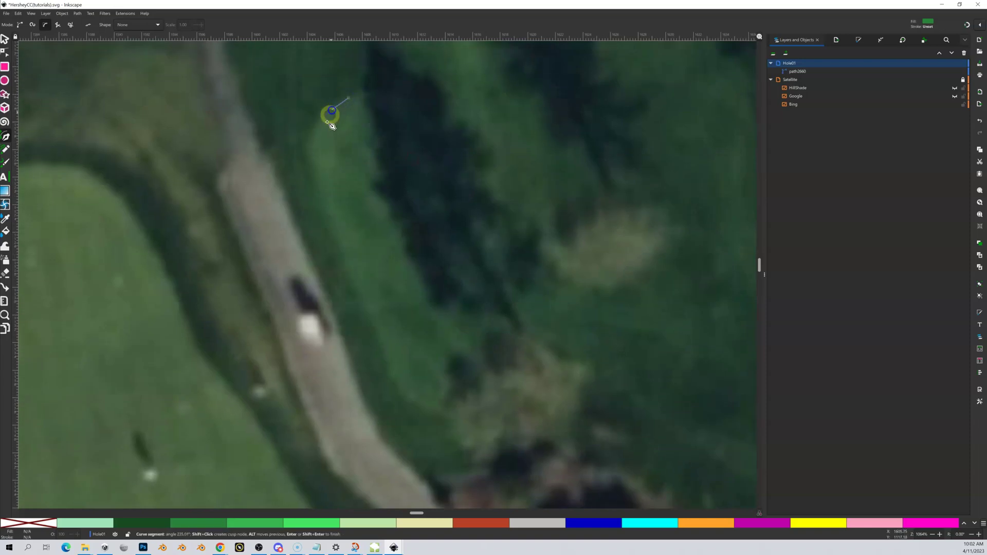
pyautogui.click(315, 136)
pyautogui.click(315, 170)
pyautogui.click(346, 255)
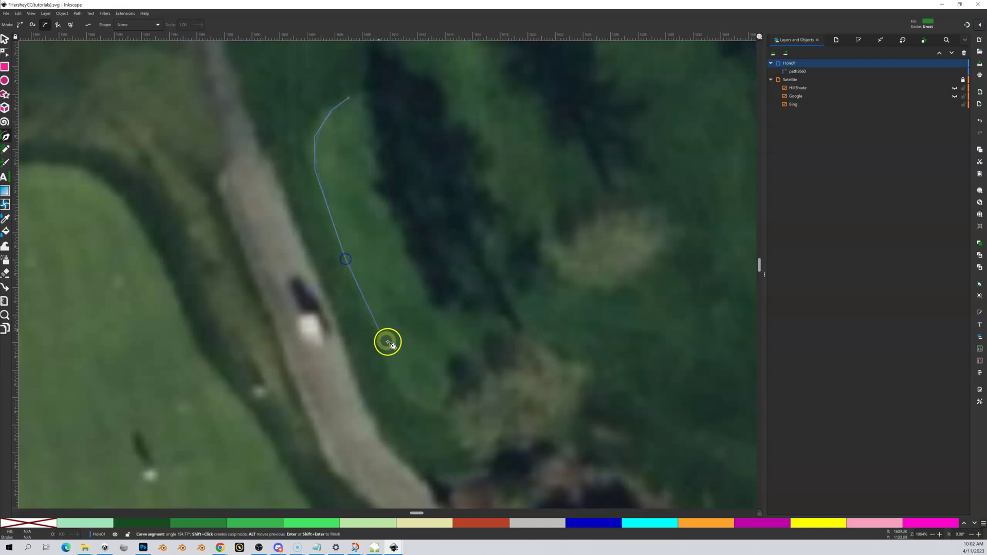
pyautogui.click(397, 379)
pyautogui.click(427, 409)
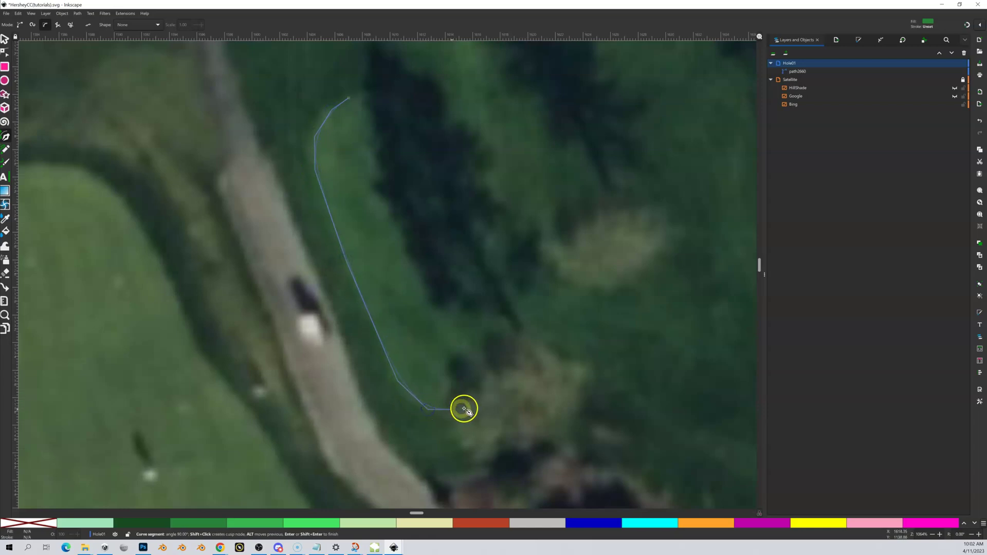
pyautogui.click(467, 409)
pyautogui.click(506, 396)
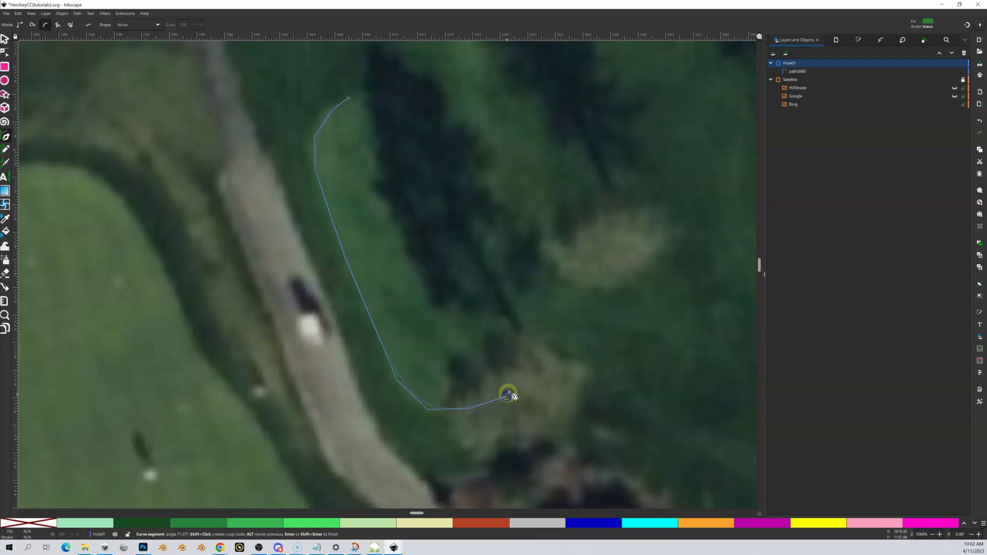
pyautogui.click(530, 370)
pyautogui.click(535, 338)
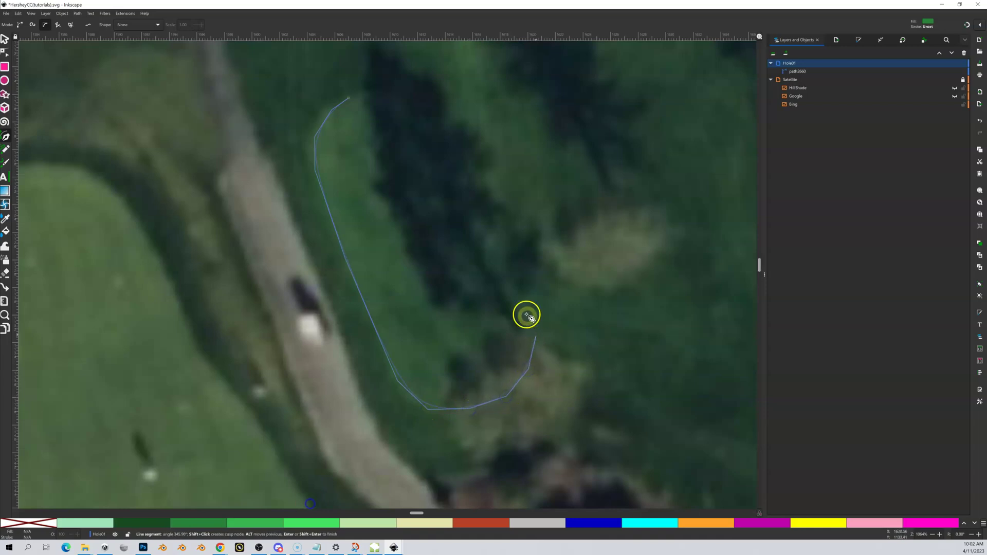
pyautogui.click(514, 280)
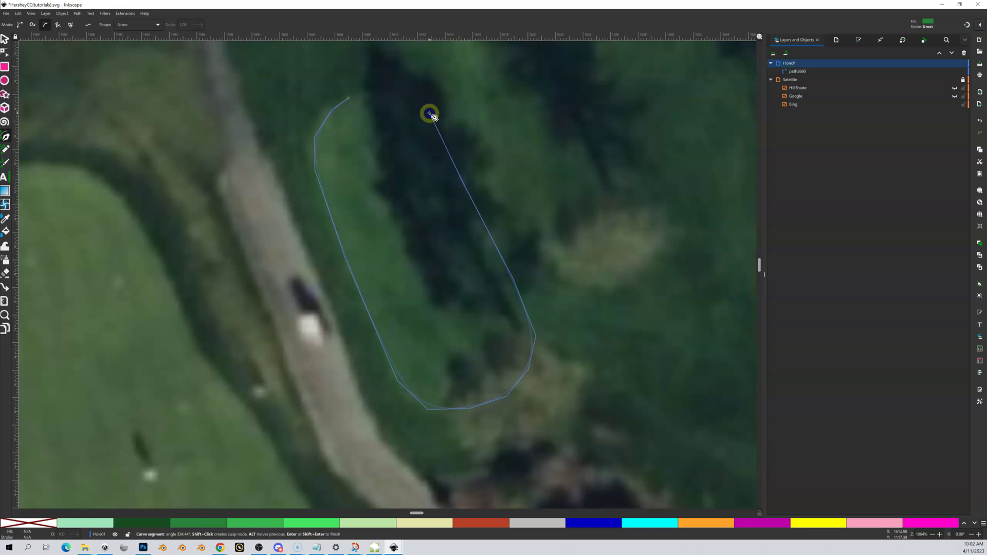
pyautogui.click(429, 113)
pyautogui.click(400, 94)
pyautogui.click(384, 93)
pyautogui.click(371, 92)
pyautogui.click(357, 96)
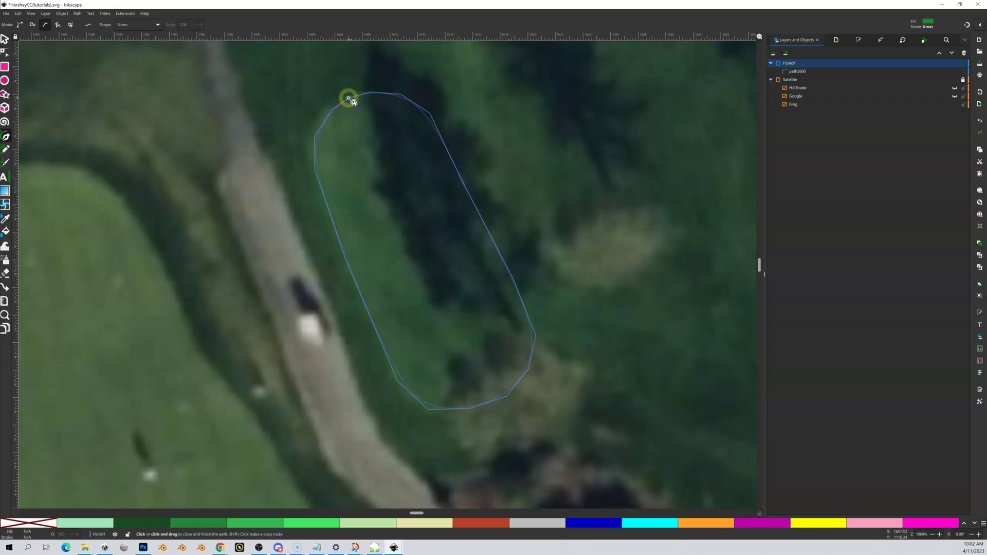
pyautogui.click(348, 98)
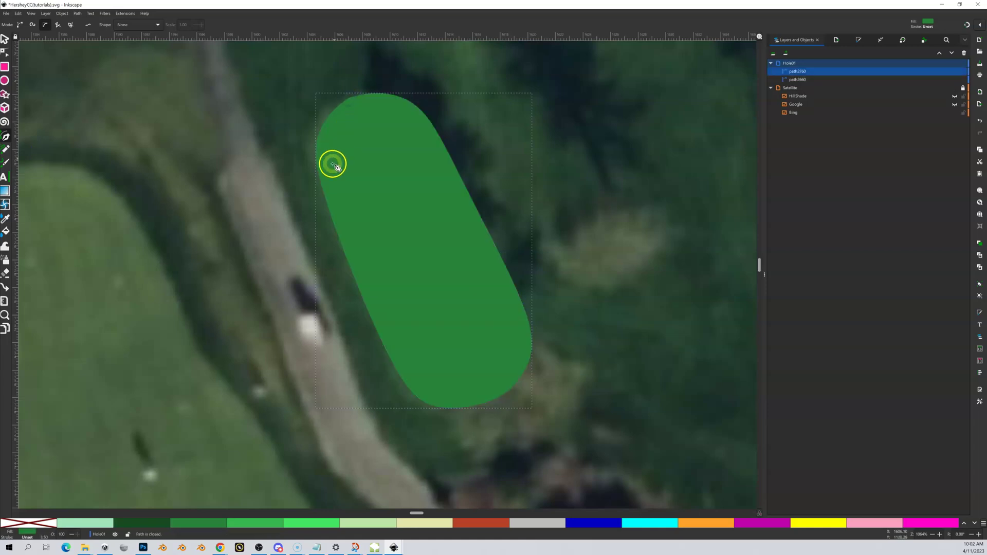
# Step: Pull the overlapping node at the long tee shape's upper-left corner aside, delete it to round the outline, and deselect the shape
pyautogui.scroll(3, 287, 195)
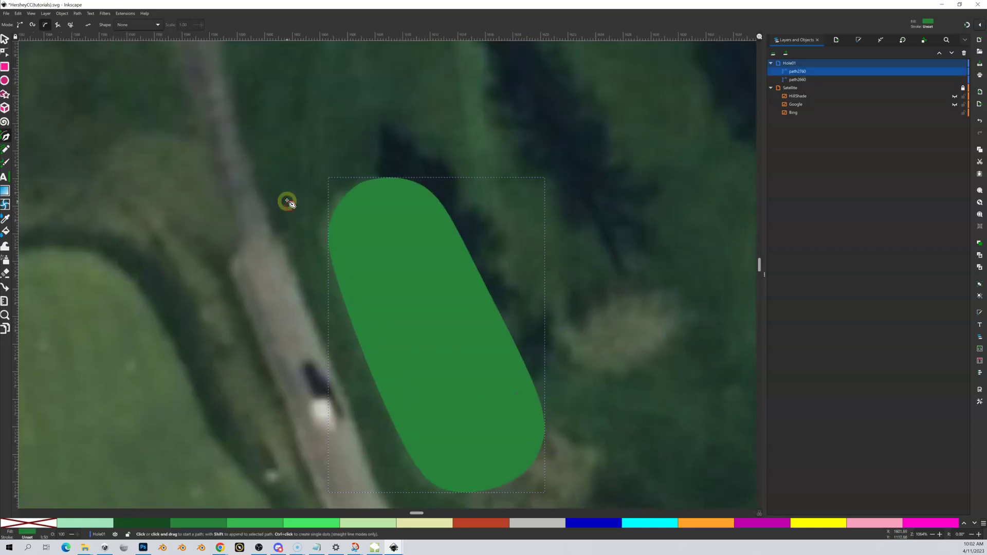
pyautogui.hotkey('shift', '=')
pyautogui.hotkey('shift', '=')
pyautogui.scroll(4, 260, 191)
pyautogui.hotkey('shift', '=')
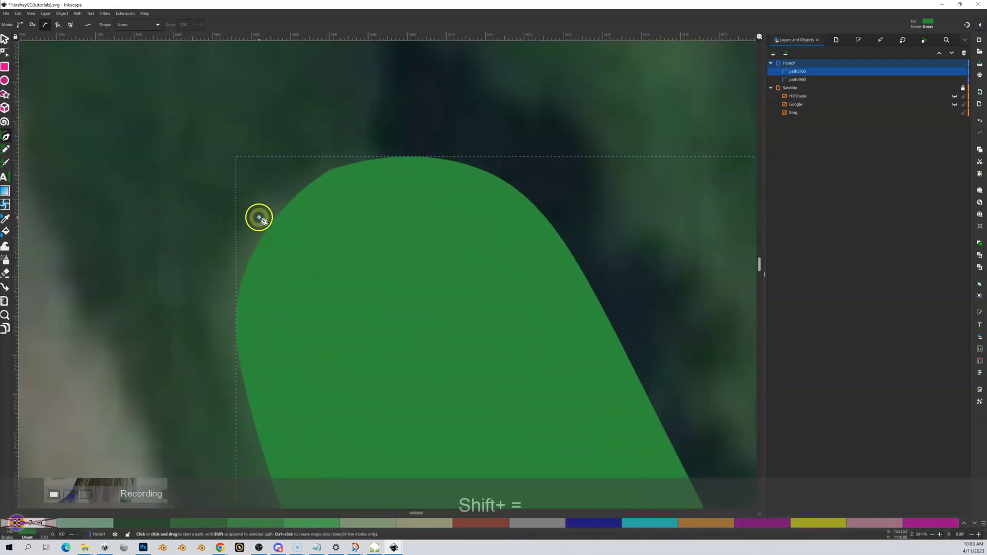
pyautogui.hotkey('shift', '=')
pyautogui.moveTo(225, 156); pyautogui.dragTo(233, 177)
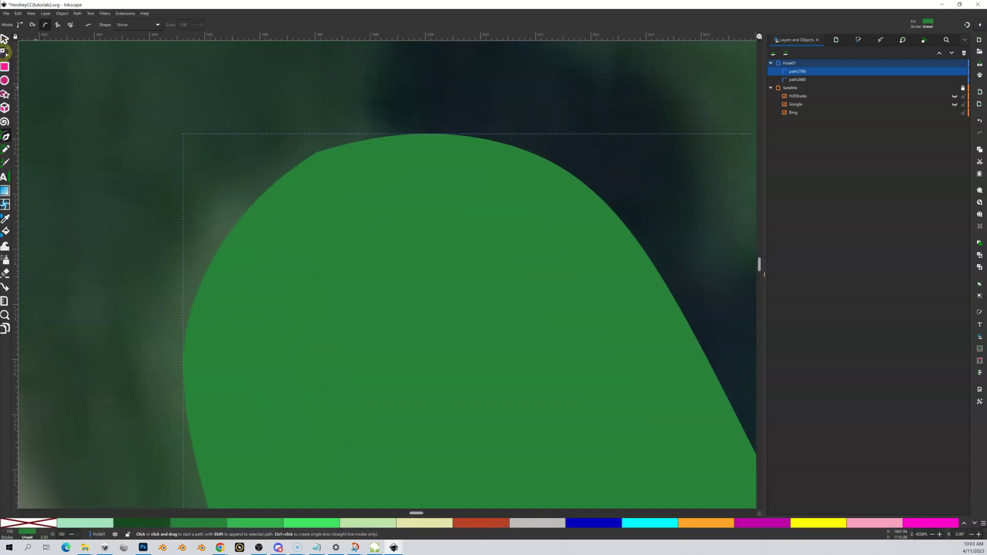
pyautogui.click(4, 52)
pyautogui.moveTo(315, 152); pyautogui.dragTo(349, 172)
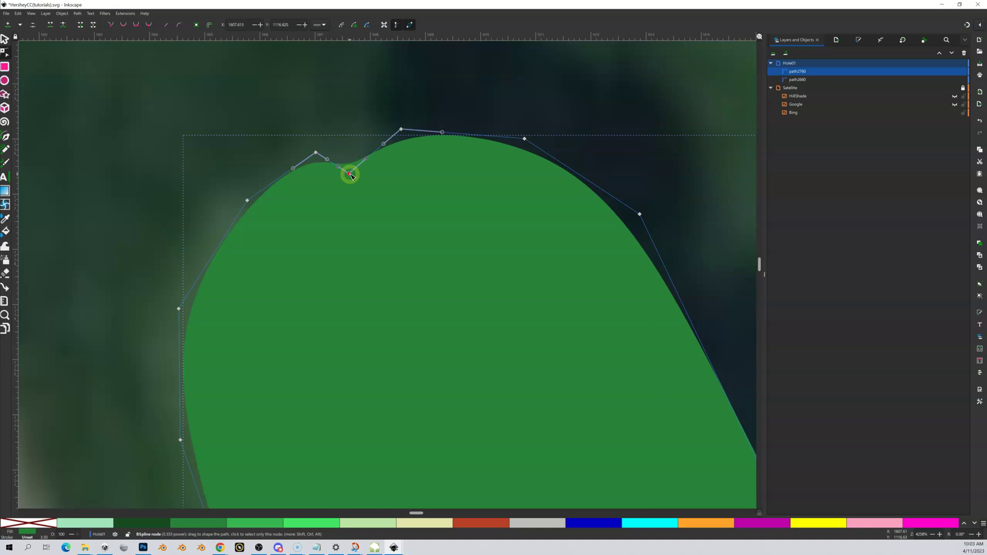
pyautogui.press('Delete')
pyautogui.click(293, 112)
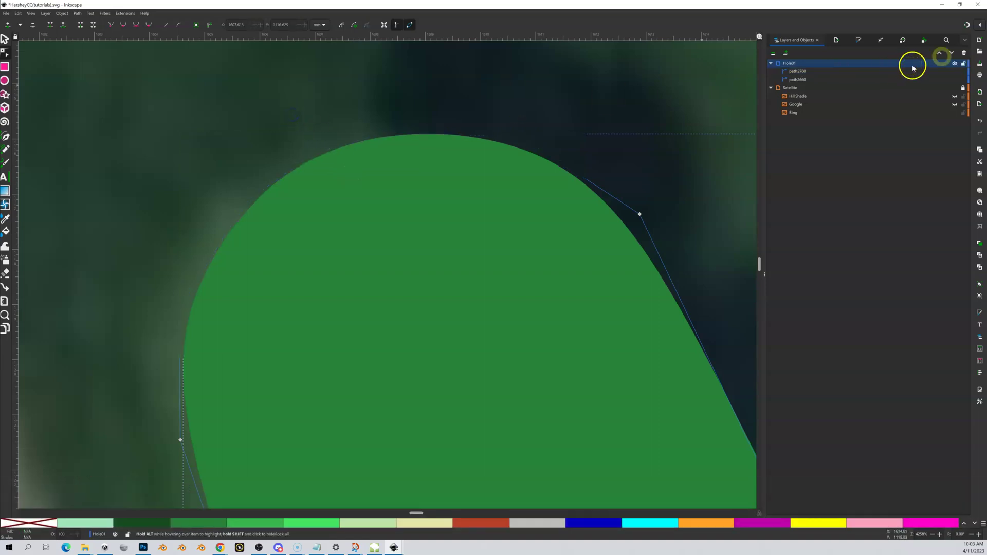
# Step: Recolour both the round and the long tee shapes with the pale mint-green tee swatch
pyautogui.click(981, 24)
pyautogui.press('-')
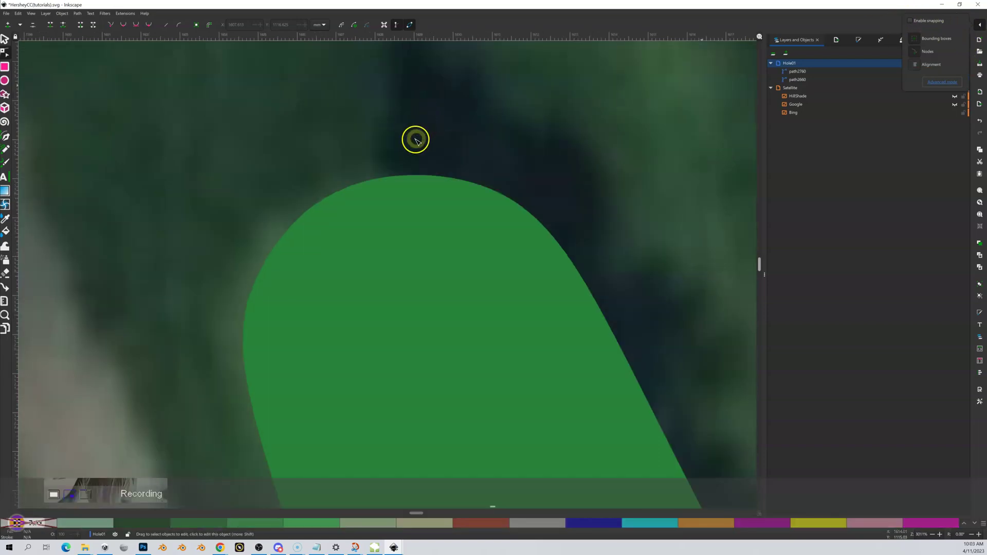
pyautogui.press('-')
pyautogui.press('-')
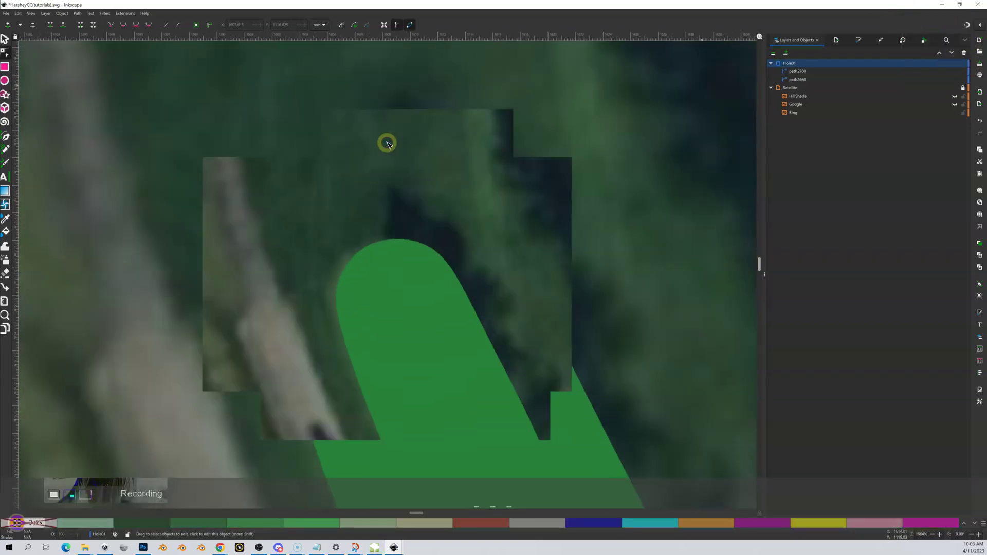
pyautogui.moveTo(372, 242); pyautogui.dragTo(324, 195)
pyautogui.press('-')
pyautogui.press('-')
pyautogui.press('-')
pyautogui.press('-')
pyautogui.moveTo(444, 283); pyautogui.dragTo(404, 250)
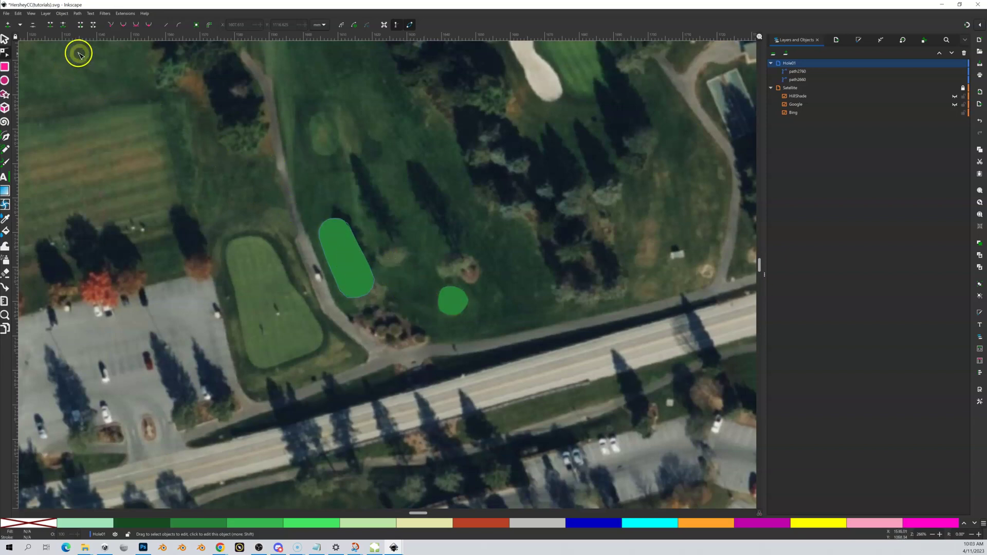
pyautogui.click(4, 38)
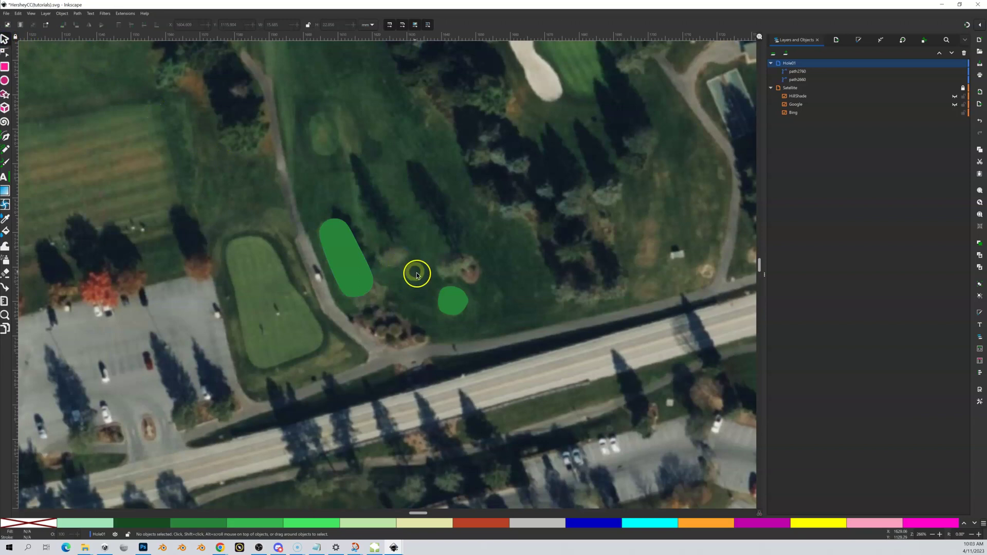
pyautogui.click(453, 302)
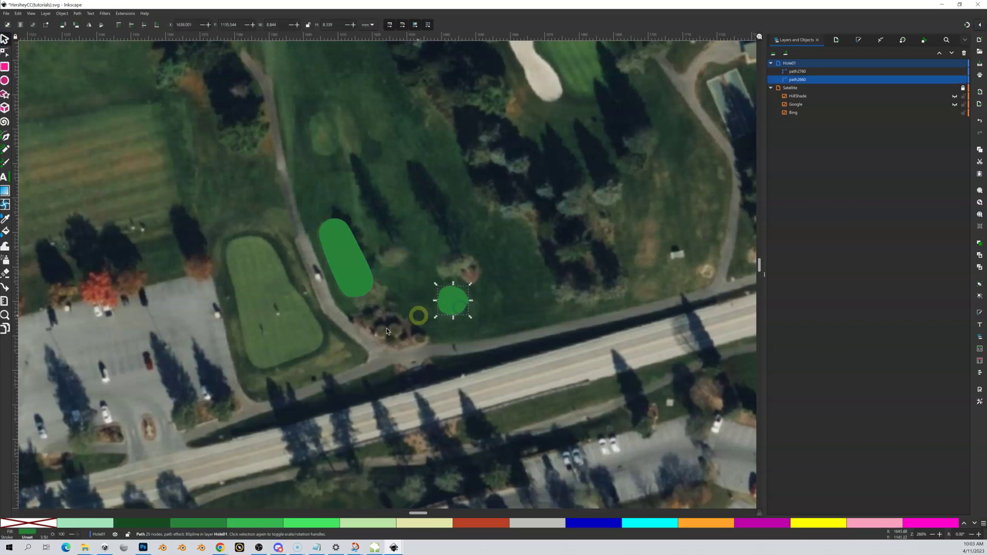
pyautogui.click(91, 523)
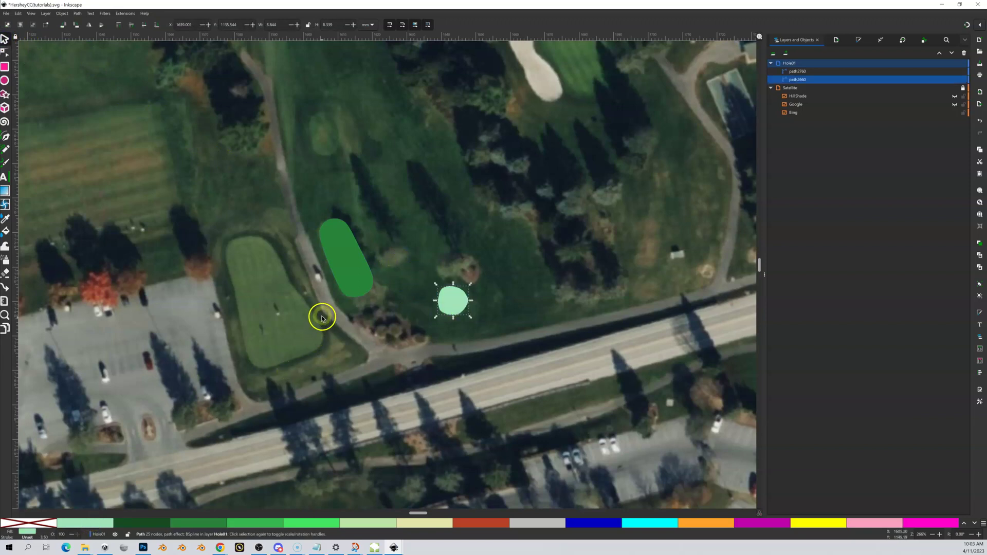
pyautogui.click(349, 267)
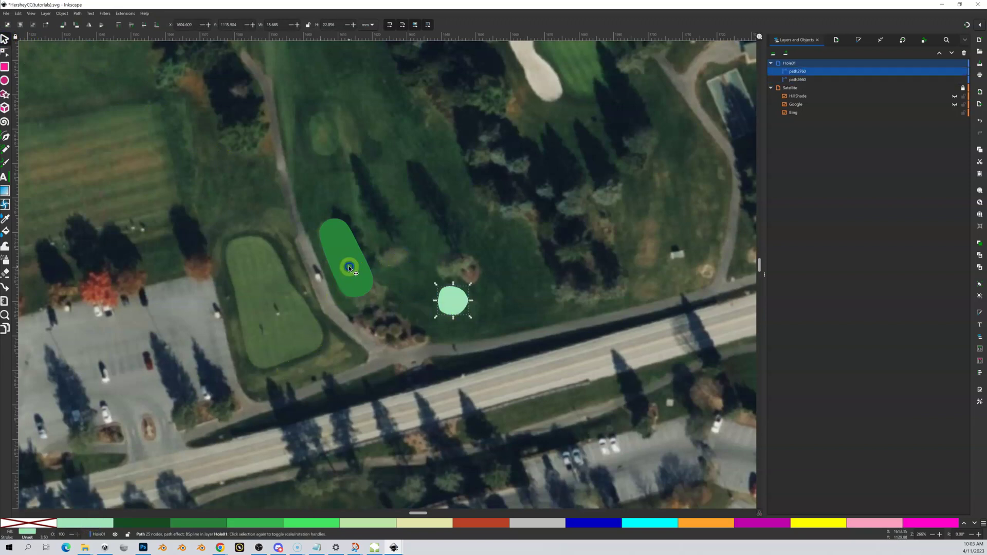
pyautogui.click(95, 524)
# Step: Look over the course from the tees past the pond and greens, ending close up on the white fairway bunkers beside the trees
pyautogui.moveTo(353, 173); pyautogui.dragTo(395, 264)
pyautogui.moveTo(390, 205); pyautogui.dragTo(406, 264)
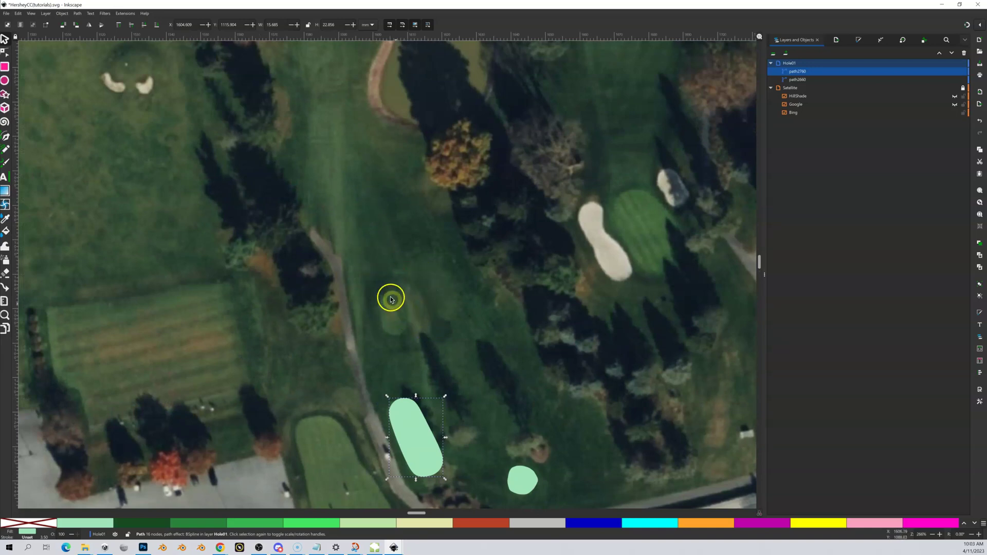
pyautogui.moveTo(353, 148); pyautogui.dragTo(445, 347)
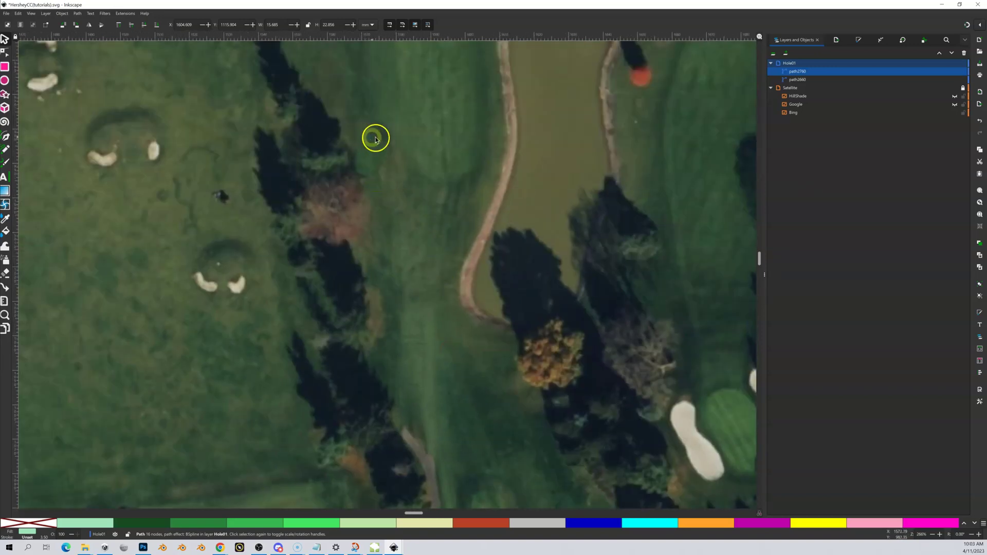
pyautogui.moveTo(437, 140); pyautogui.dragTo(359, 310)
pyautogui.scroll(-2, 433, 168)
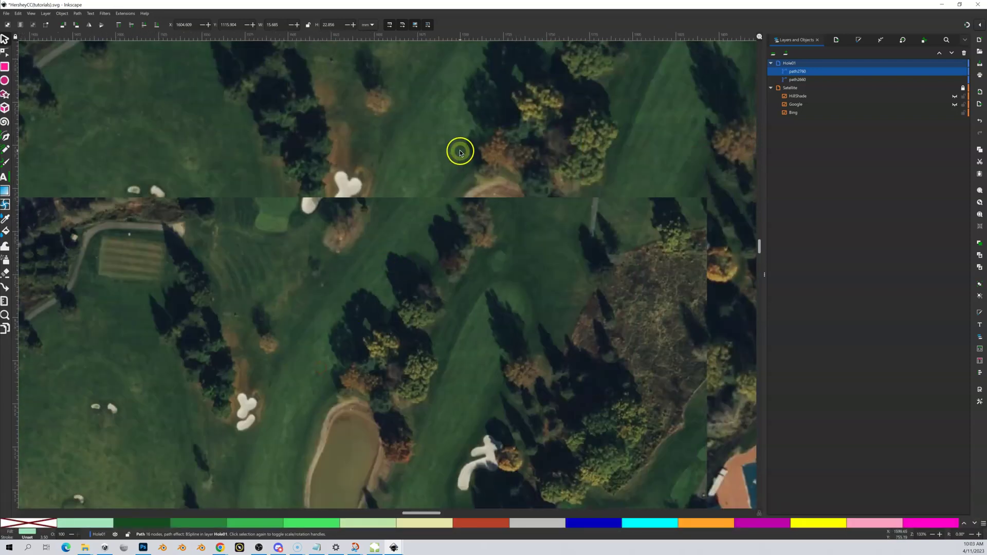
pyautogui.moveTo(457, 154); pyautogui.dragTo(399, 245)
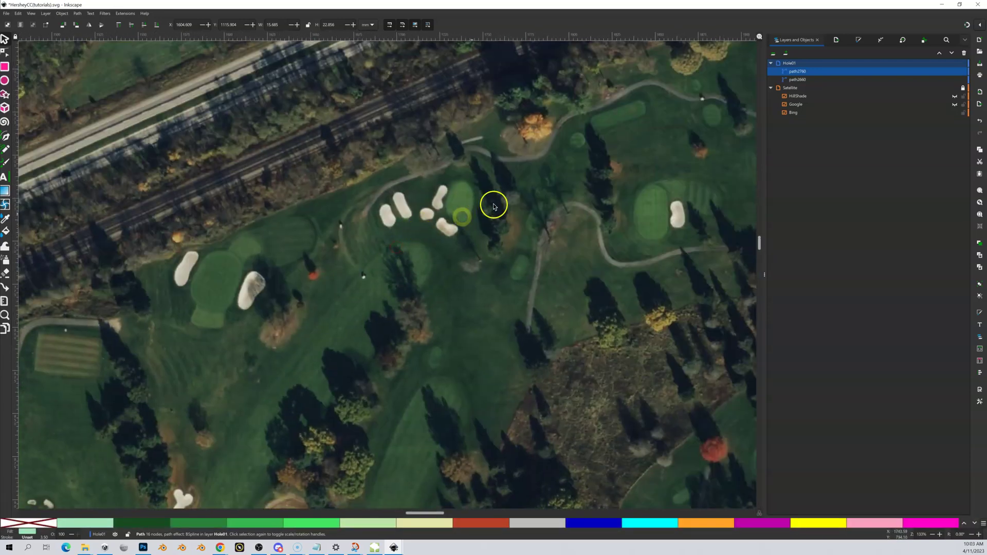
pyautogui.moveTo(581, 145); pyautogui.dragTo(436, 204)
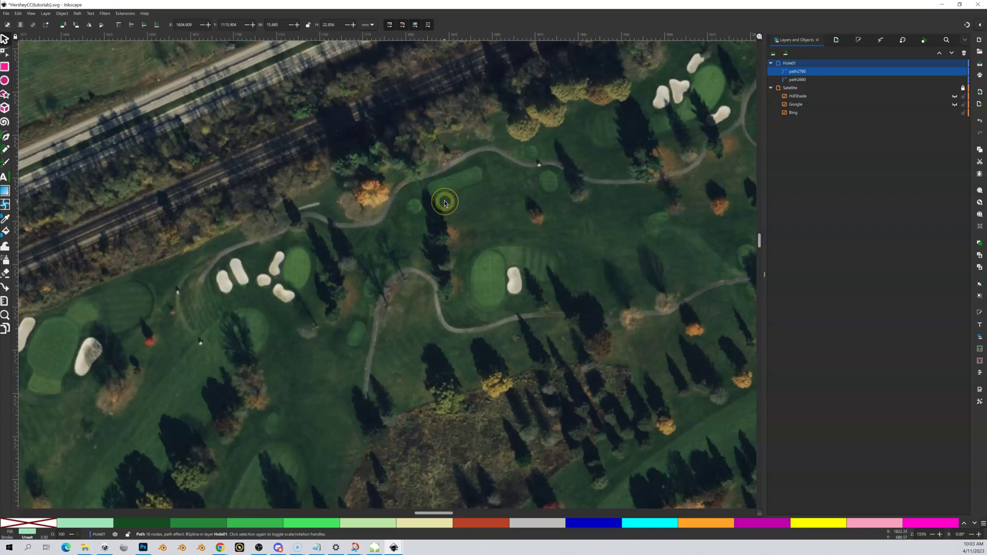
pyautogui.moveTo(444, 202); pyautogui.dragTo(472, 171)
pyautogui.moveTo(384, 251); pyautogui.dragTo(430, 172)
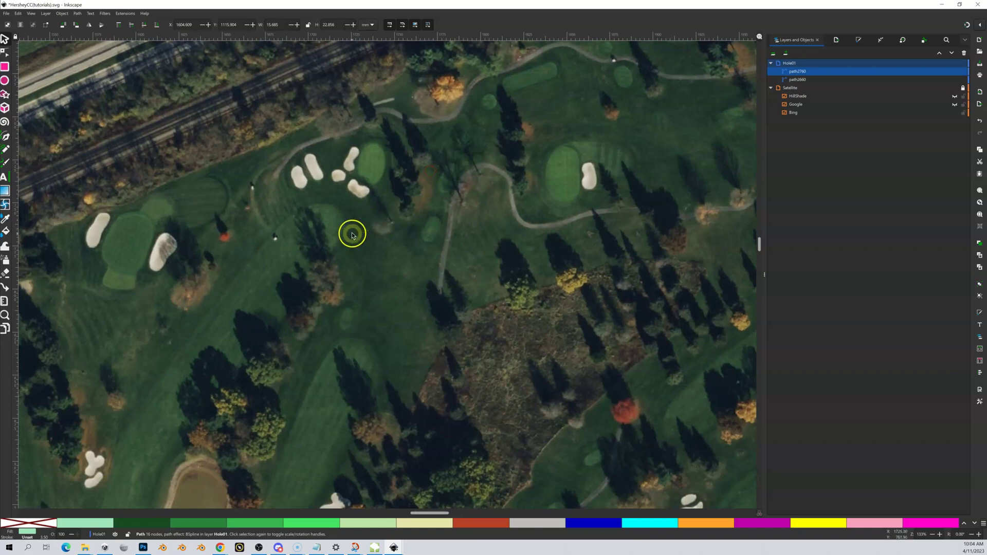
pyautogui.scroll(-5, 352, 229)
pyautogui.hscroll(-5, 352, 230)
pyautogui.scroll(-3, 414, 206)
pyautogui.hscroll(-4, 415, 205)
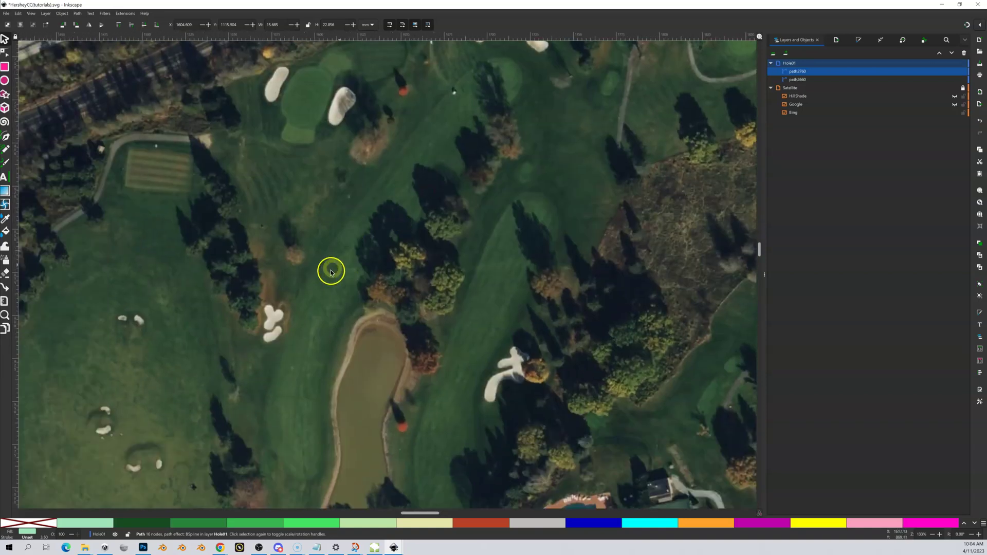
pyautogui.hotkey('shift', '=')
pyautogui.hotkey('shift', '=')
pyautogui.hotkey('shift', '=')
pyautogui.hotkey('shift', '=')
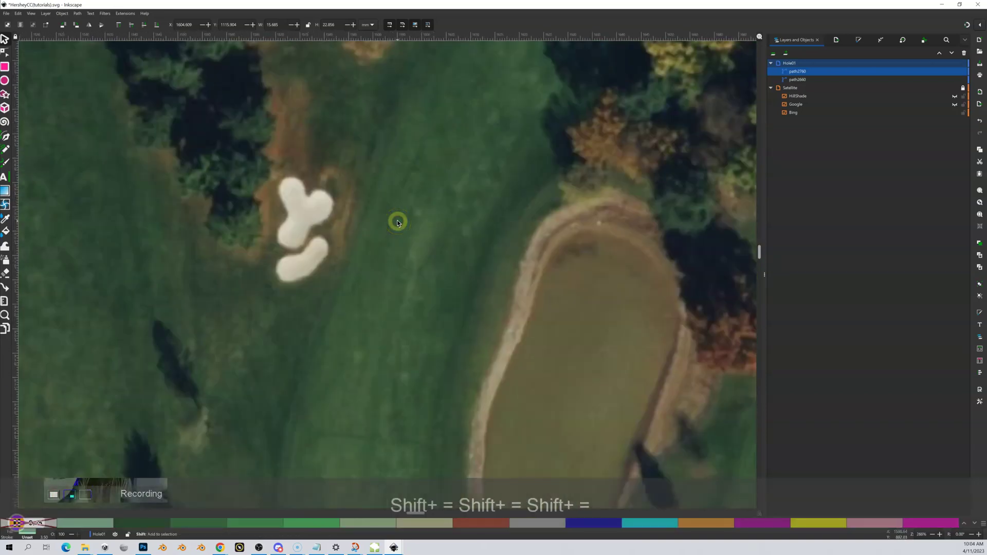
pyautogui.moveTo(368, 222); pyautogui.dragTo(488, 245)
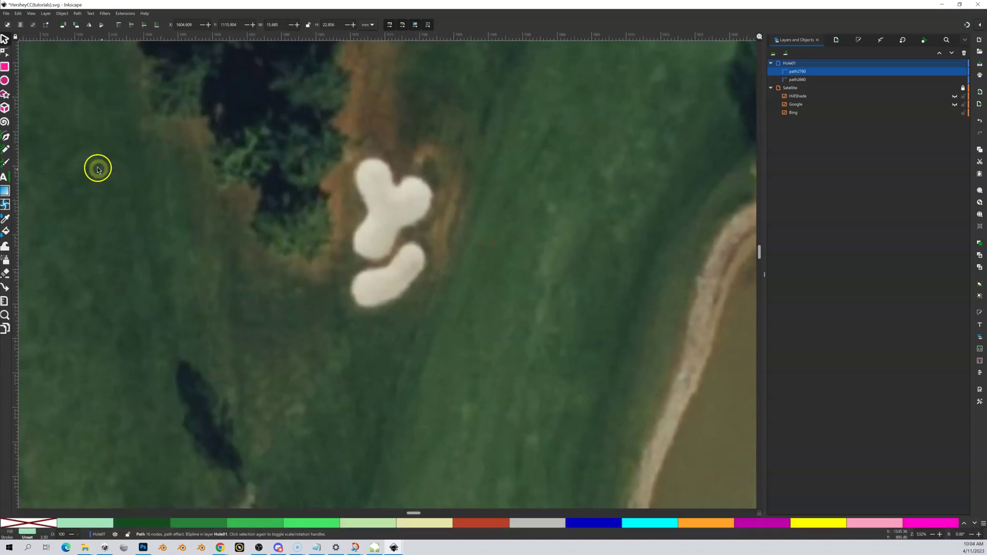
# Step: Compare the HillShade and Google images with the Bing image around the two fairway bunkers
pyautogui.click(7, 136)
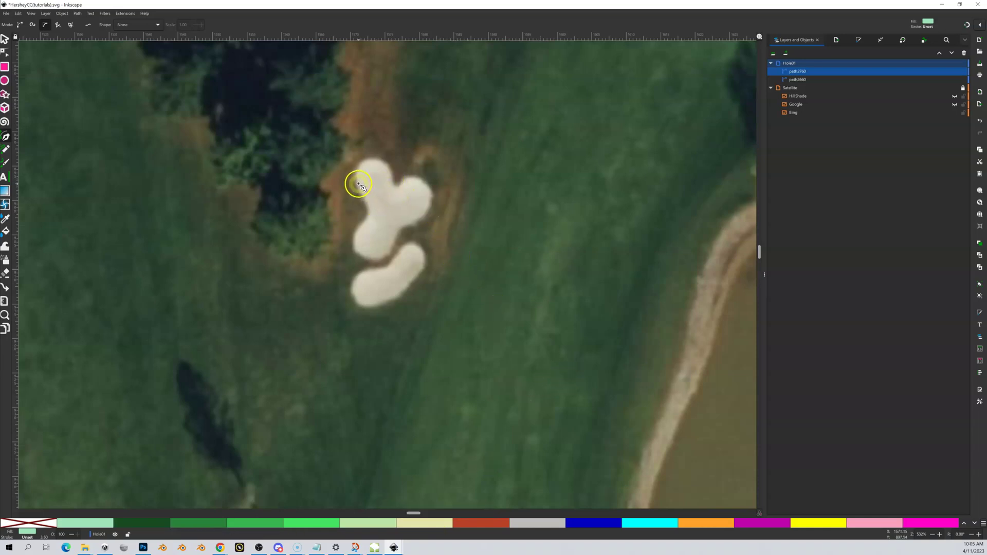
pyautogui.click(955, 97)
pyautogui.click(955, 97)
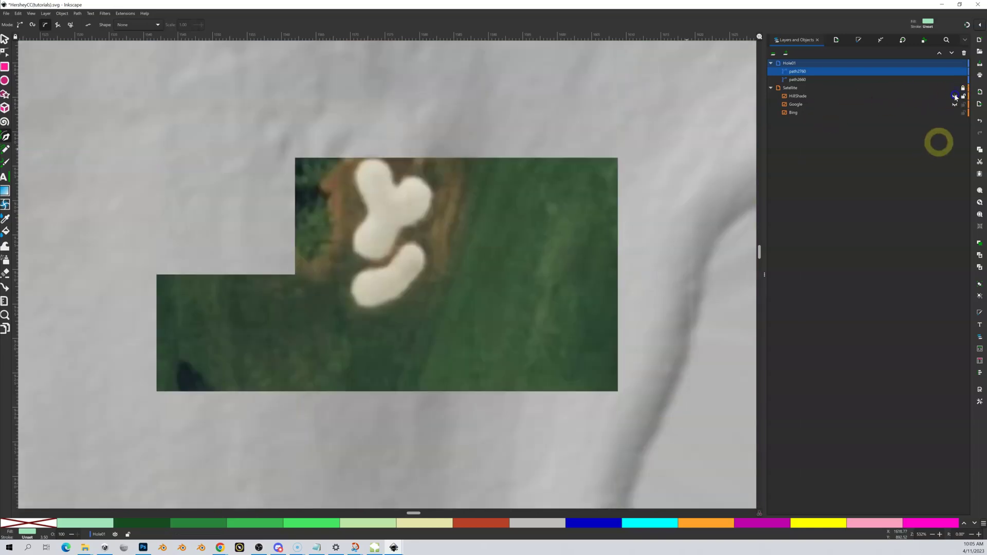
pyautogui.click(955, 97)
pyautogui.click(955, 97)
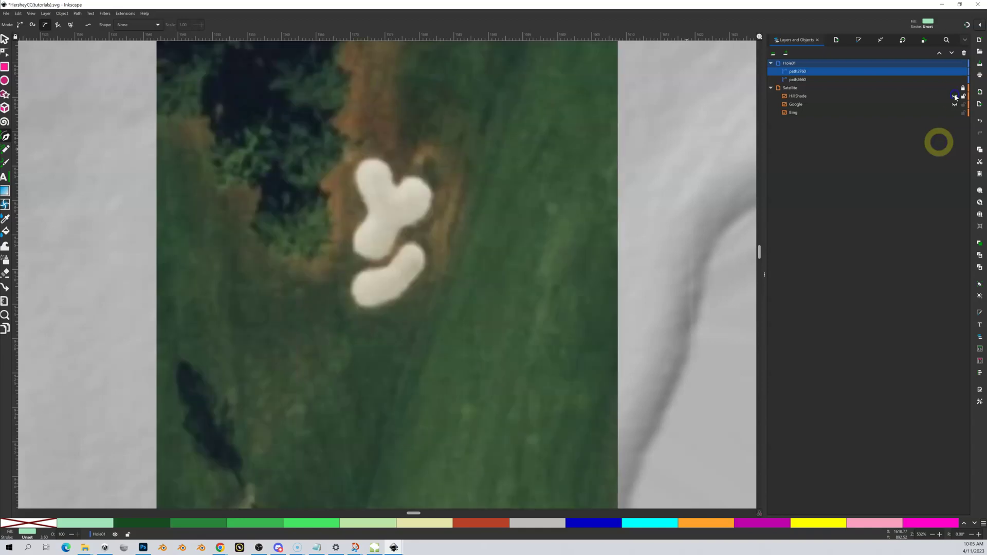
pyautogui.click(956, 104)
pyautogui.click(955, 105)
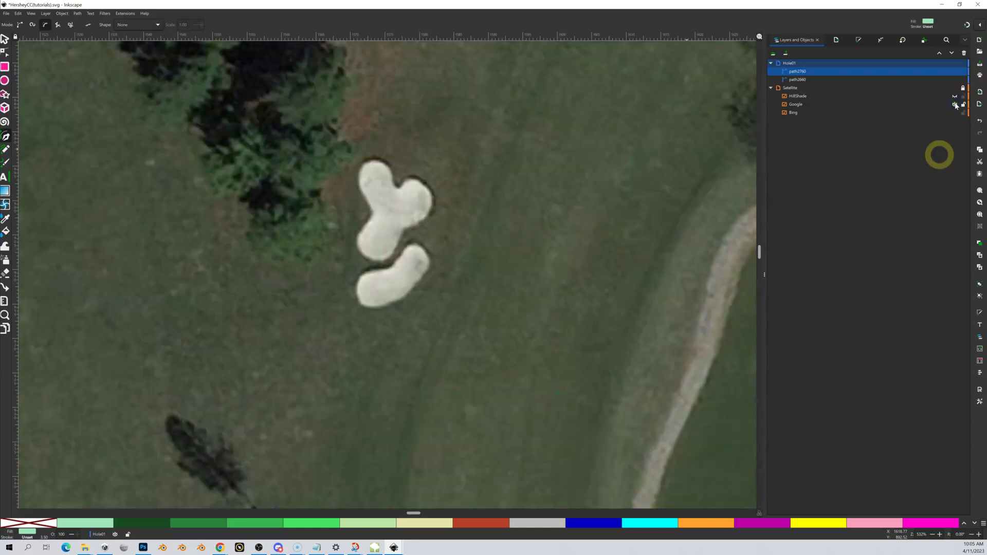
pyautogui.click(955, 104)
pyautogui.click(955, 104)
pyautogui.click(956, 112)
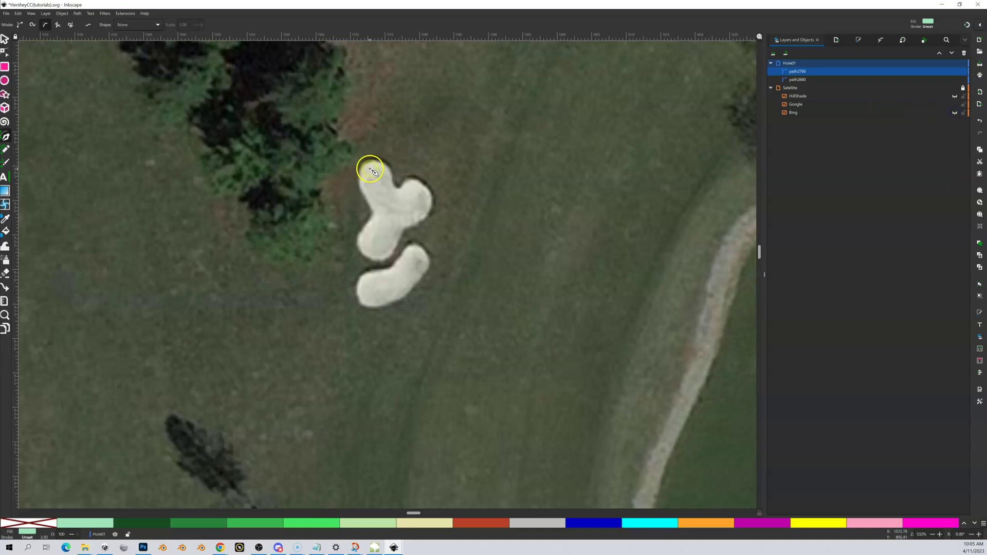
pyautogui.click(955, 105)
pyautogui.click(955, 112)
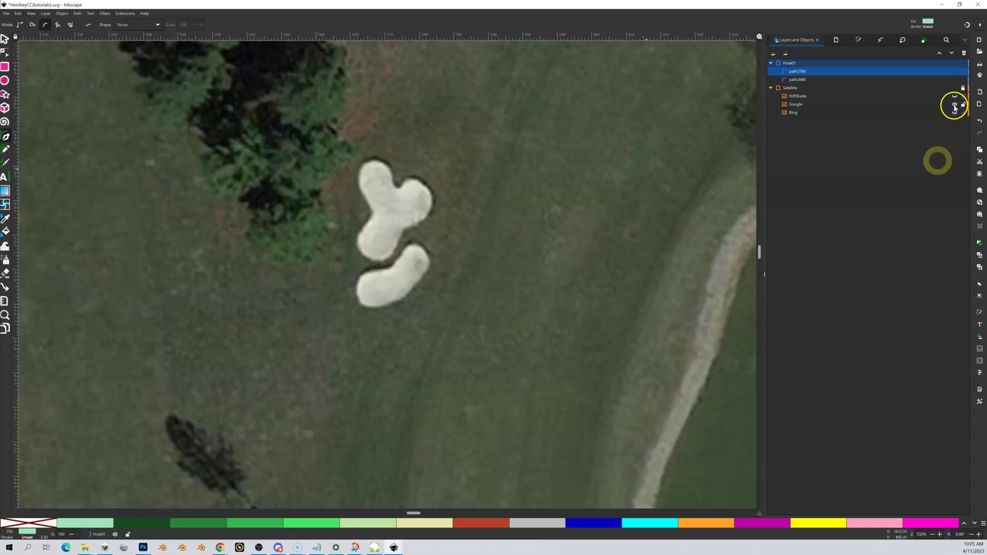
pyautogui.click(955, 105)
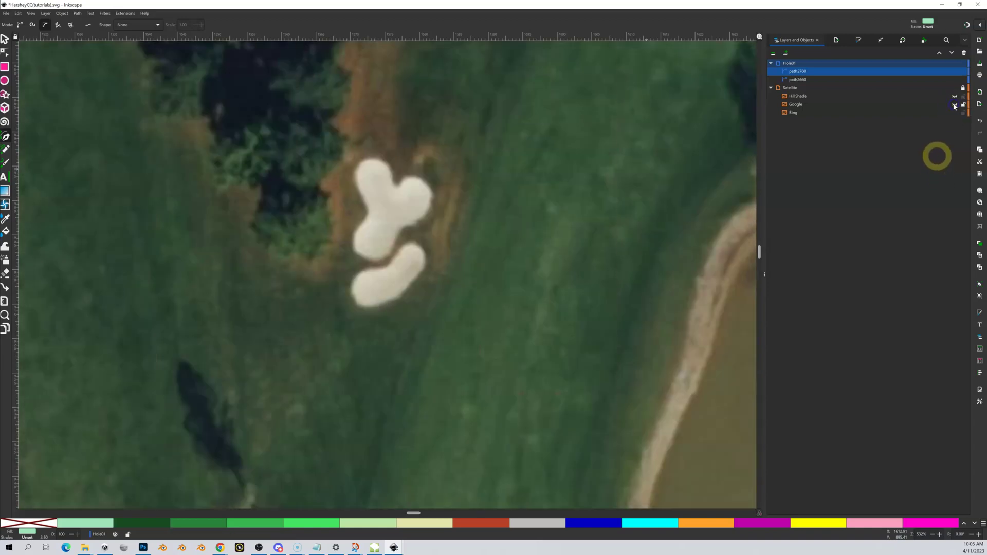
# Step: Switch the Google image on and off repeatedly over the Bing image to compare where the bunkers and fairway edge lie
pyautogui.click(955, 105)
pyautogui.click(955, 105)
pyautogui.click(954, 105)
pyautogui.click(954, 105)
pyautogui.click(955, 105)
pyautogui.click(955, 105)
pyautogui.click(955, 105)
pyautogui.click(955, 105)
pyautogui.click(955, 105)
pyautogui.click(955, 105)
pyautogui.click(955, 106)
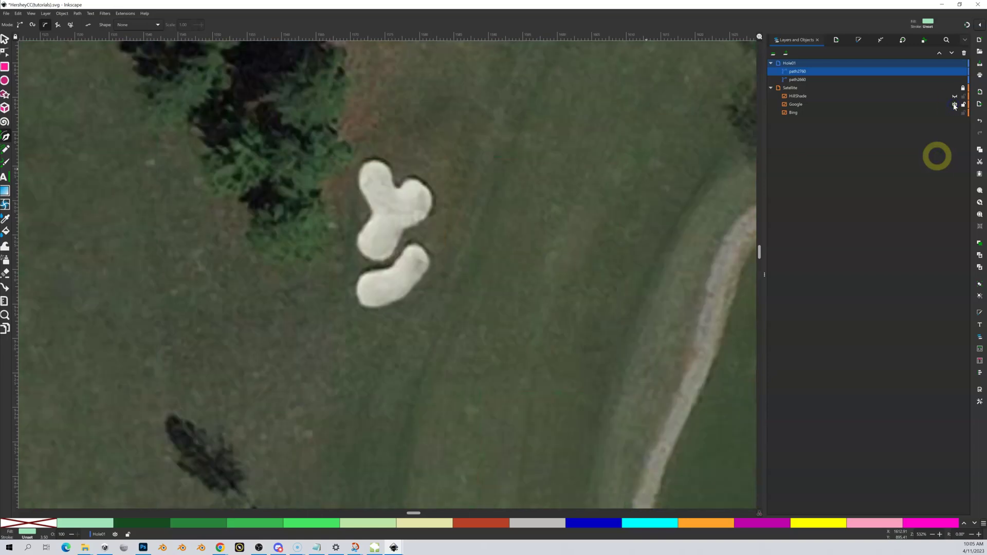
# Step: Keep the Google image visible as the tracing background and hide the Bing image
pyautogui.click(955, 113)
pyautogui.click(955, 105)
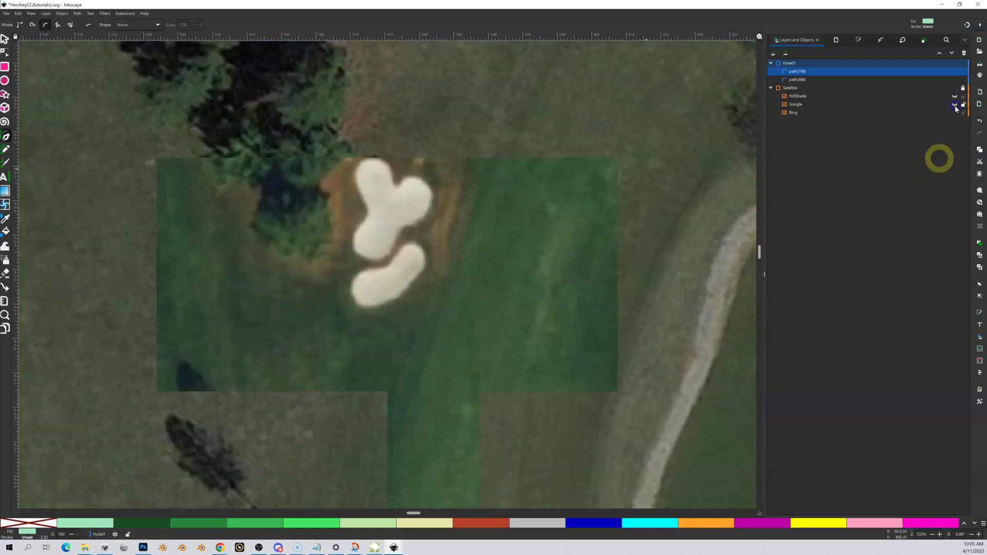
pyautogui.click(955, 104)
pyautogui.click(955, 113)
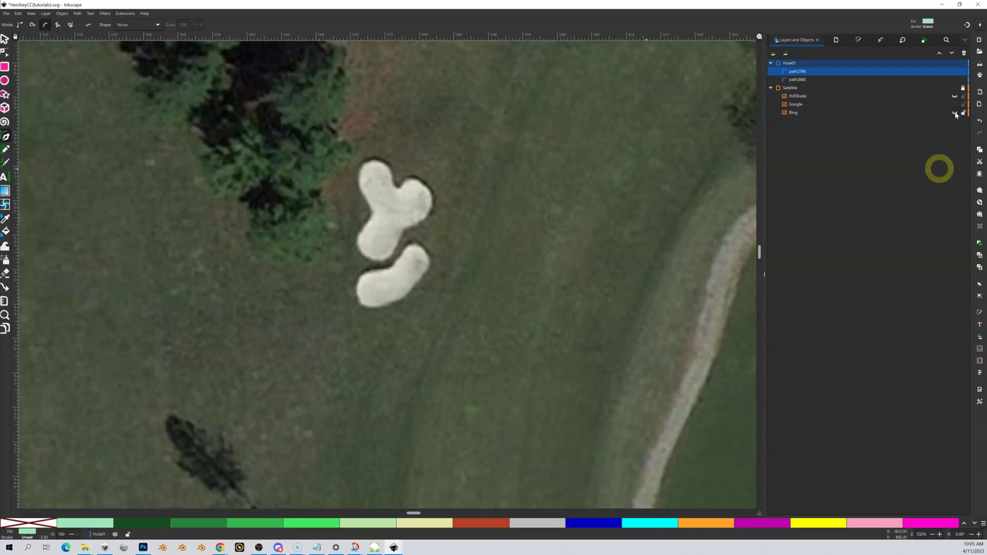
# Step: Trace the Y-shaped fairway bunker as a closed B-spline shape on the Hole01 layer and fill it with the pale sand-yellow swatch
pyautogui.click(361, 174)
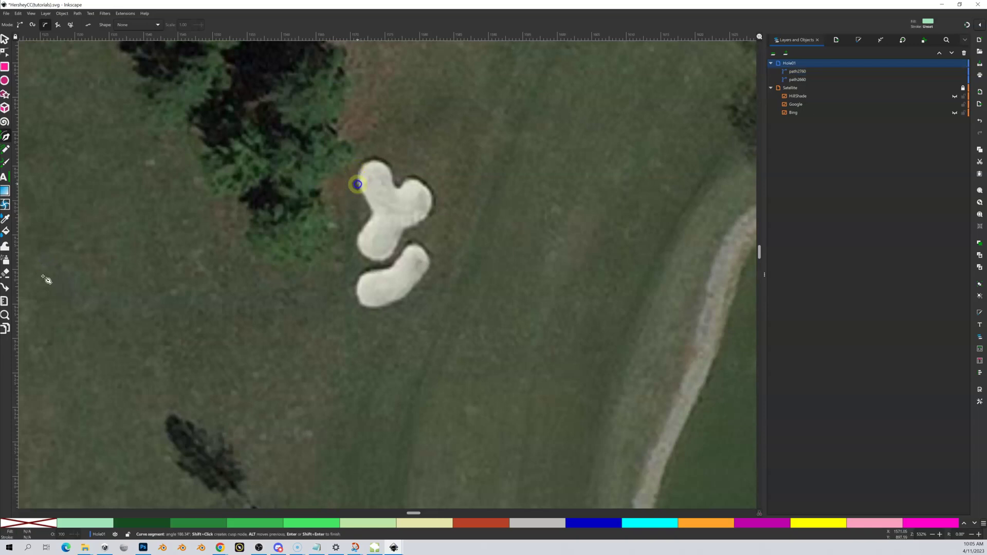
pyautogui.click(372, 211)
pyautogui.click(360, 232)
pyautogui.click(362, 257)
pyautogui.click(381, 261)
pyautogui.click(397, 250)
pyautogui.click(421, 225)
pyautogui.click(429, 186)
pyautogui.click(420, 176)
pyautogui.click(402, 184)
pyautogui.click(374, 160)
pyautogui.click(362, 167)
pyautogui.click(360, 171)
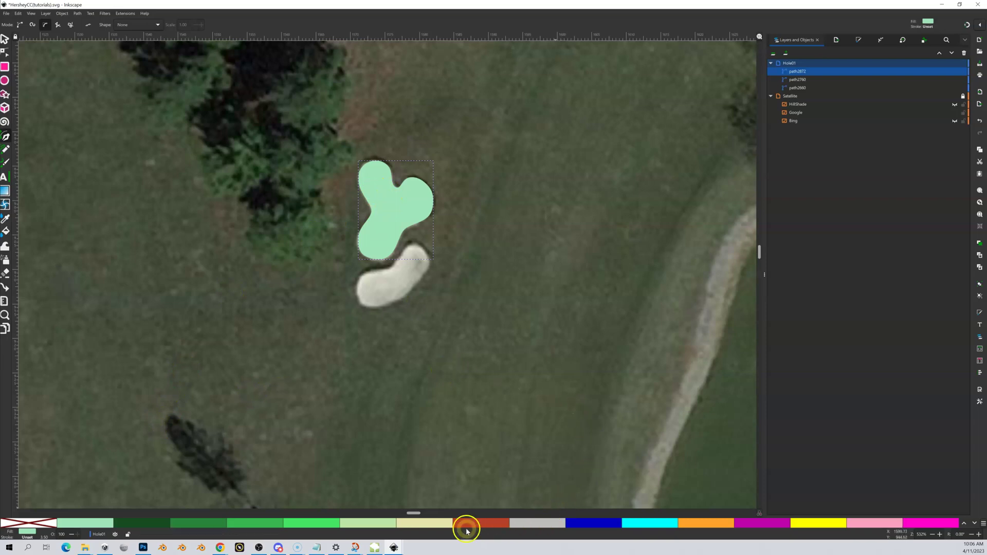
pyautogui.click(432, 523)
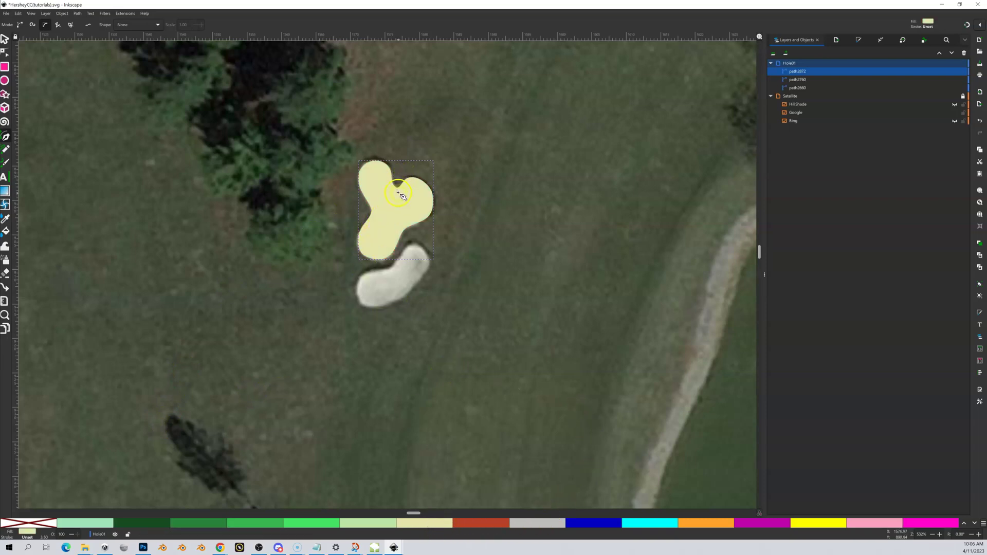
pyautogui.hotkey('shift', '=')
pyautogui.hotkey('shift', '=')
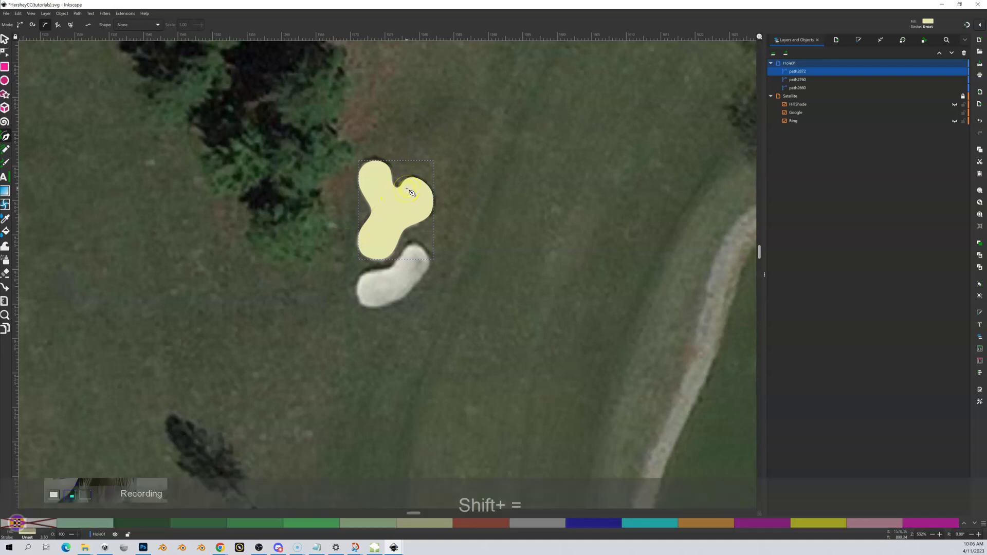
# Step: Try to move the top node of the Y-shaped bunker's upper-left lobe outward, and undo the move
pyautogui.moveTo(380, 166); pyautogui.dragTo(370, 262)
pyautogui.scroll(1, 377, 213)
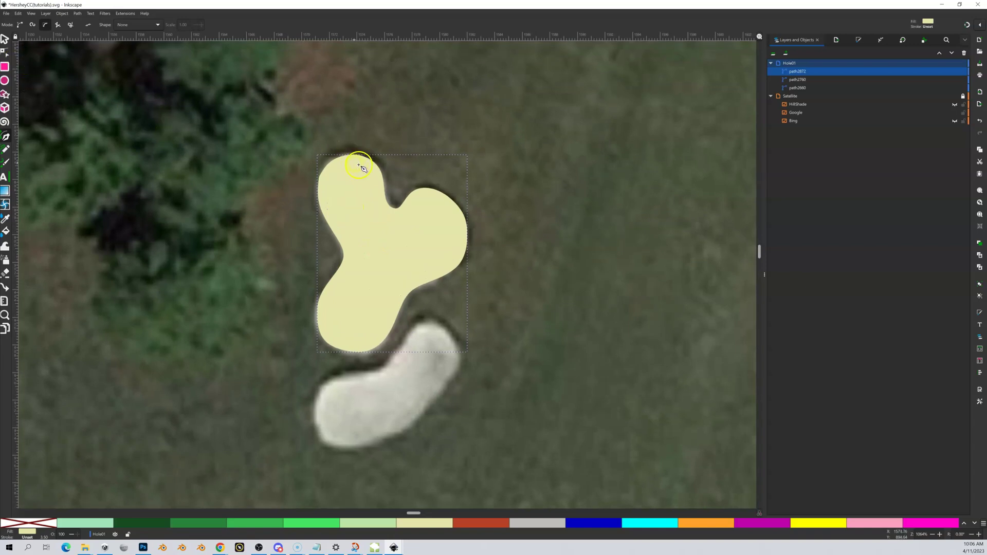
pyautogui.click(4, 52)
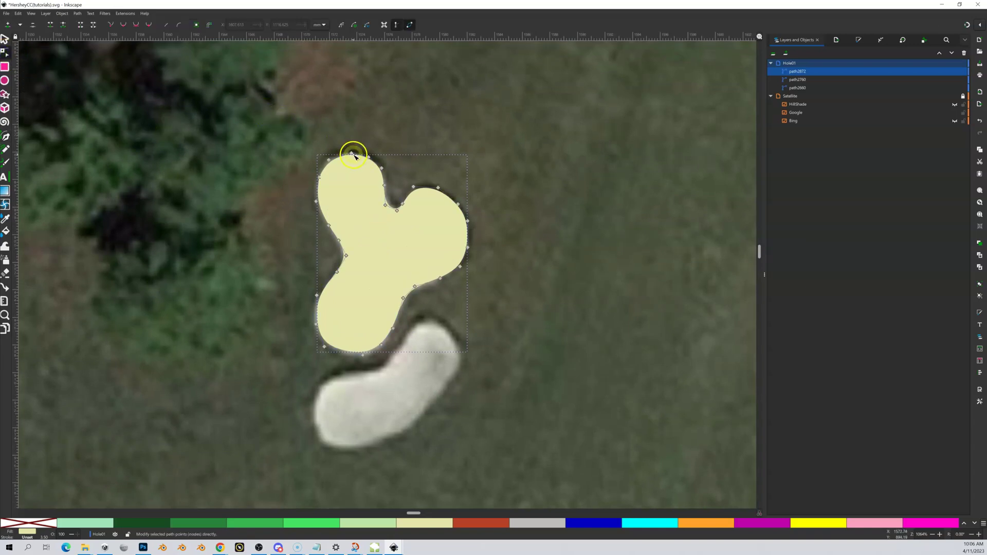
pyautogui.moveTo(354, 154); pyautogui.dragTo(378, 138)
pyautogui.hotkey('ctrl', 'z')
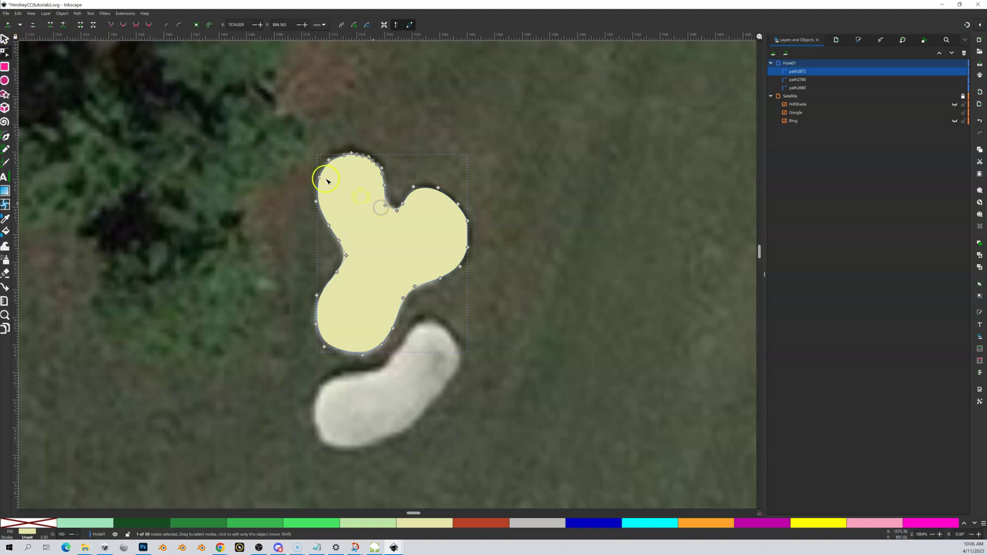
# Step: Select all nodes of the Y-shaped bunker and insert new nodes into every segment of its outline
pyautogui.moveTo(210, 81); pyautogui.dragTo(563, 365)
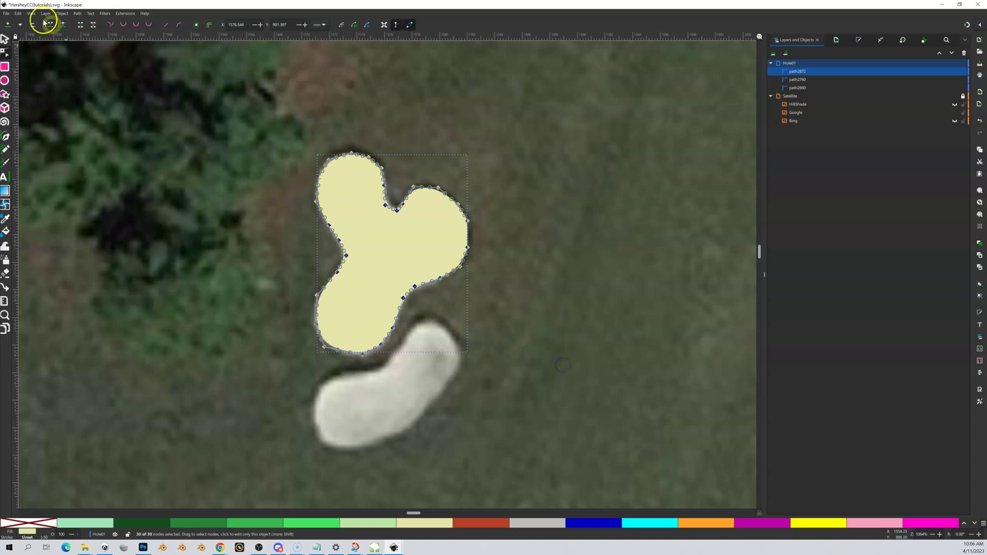
pyautogui.click(8, 24)
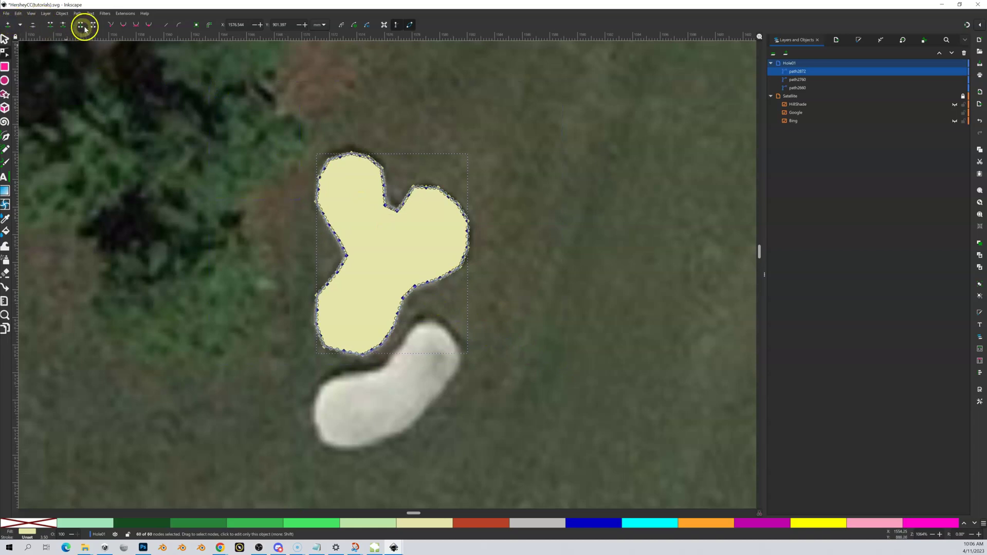
pyautogui.click(215, 91)
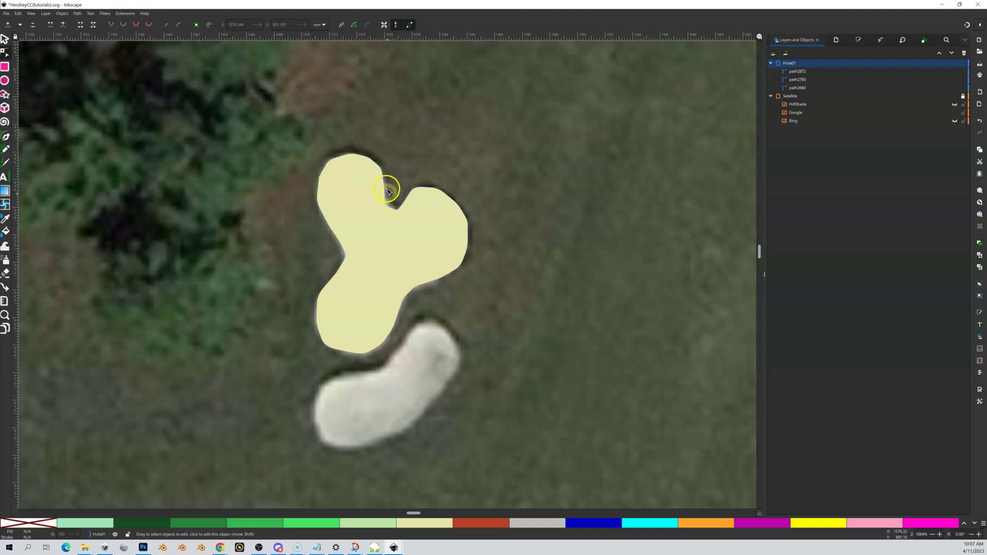
# Step: Round off the angular notch between the two upper lobes of the Y-shaped bunker by editing its nodes
pyautogui.hotkey('shift', '=')
pyautogui.click(399, 195)
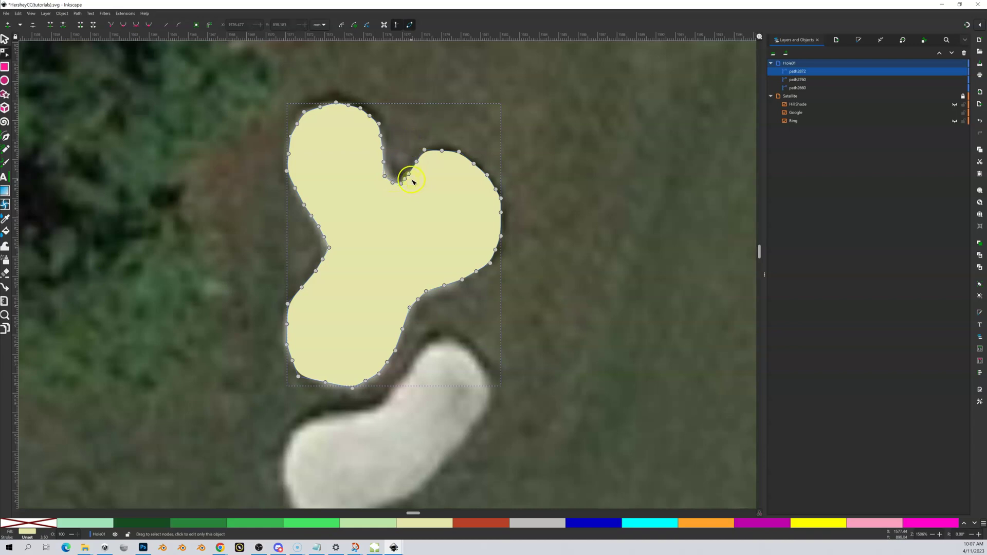
pyautogui.click(407, 176)
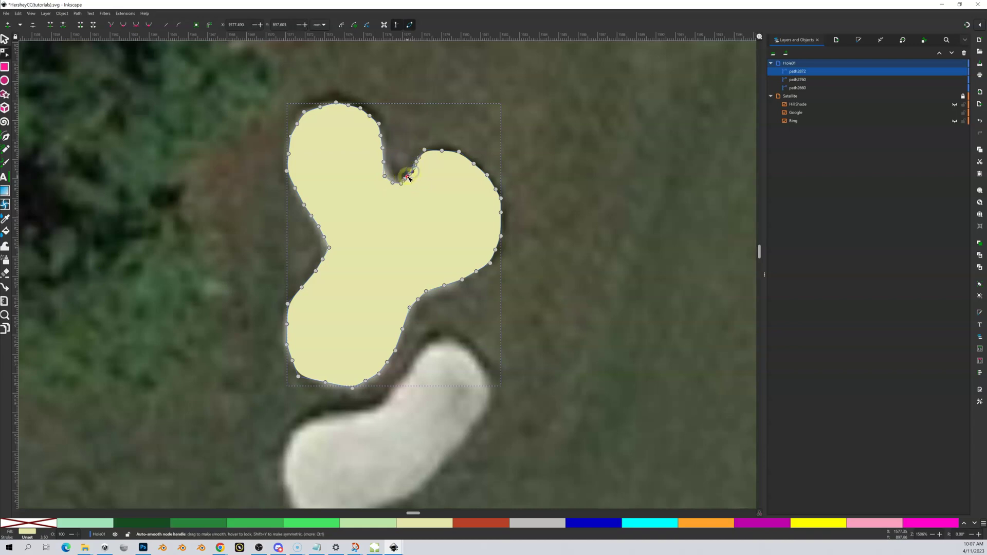
pyautogui.click(408, 180)
pyautogui.click(439, 114)
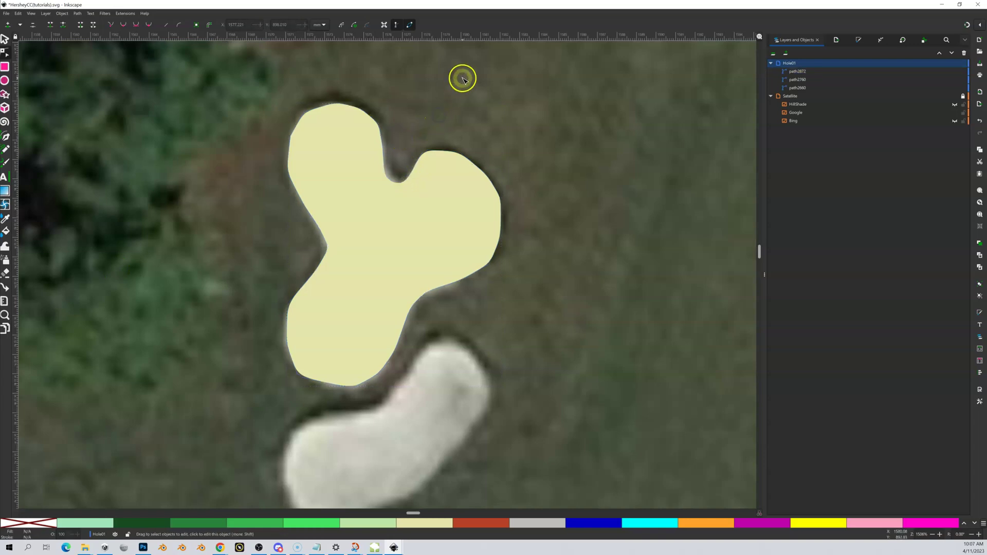
# Step: Try to pull a node on the left edge of the bunker's upper-left lobe outward, and undo the changes
pyautogui.click(339, 123)
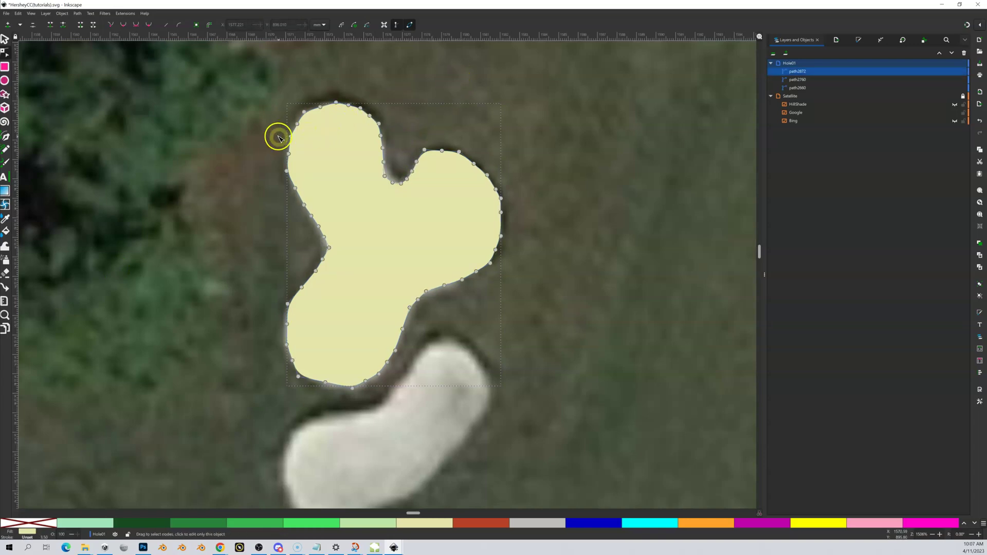
pyautogui.moveTo(287, 137); pyautogui.dragTo(274, 132)
pyautogui.hotkey('shift', '=')
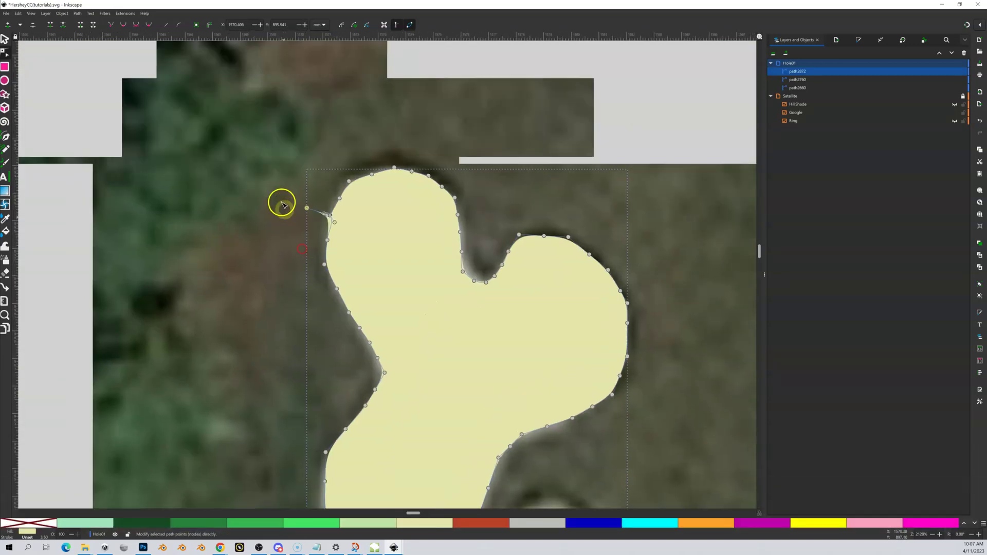
pyautogui.hotkey('shift', '=')
pyautogui.hotkey('shift', '=')
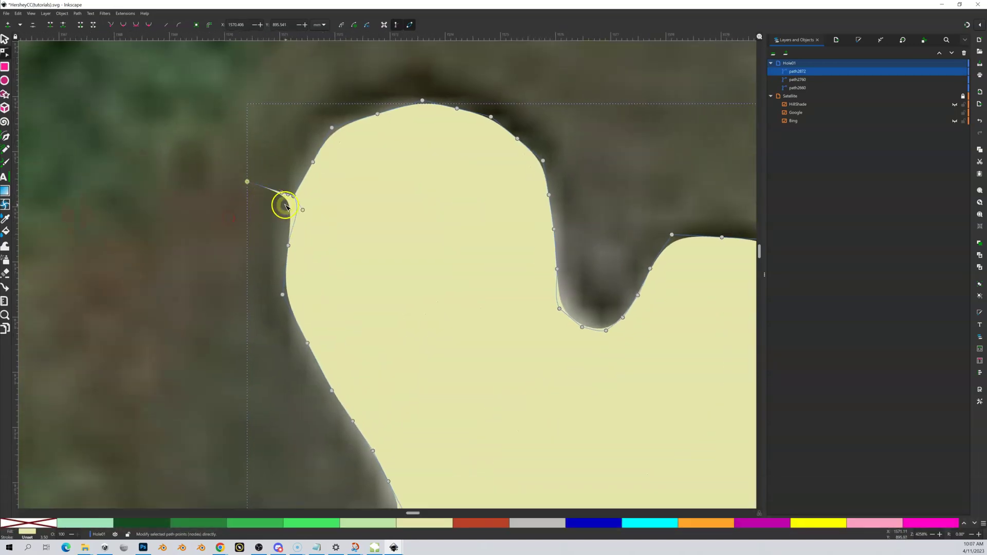
pyautogui.moveTo(294, 202); pyautogui.dragTo(230, 163)
pyautogui.hotkey('ctrl', 'z')
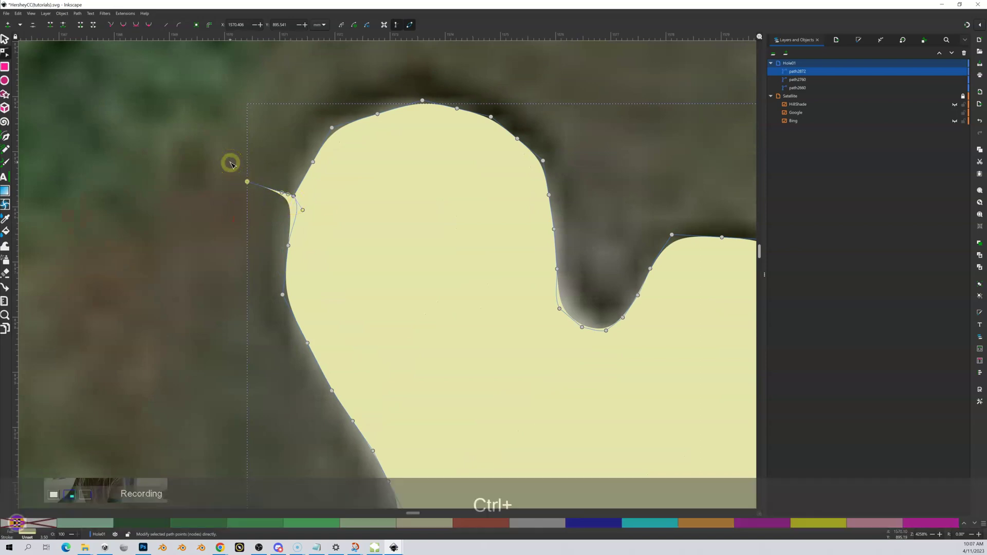
pyautogui.click(231, 163)
pyautogui.click(232, 167)
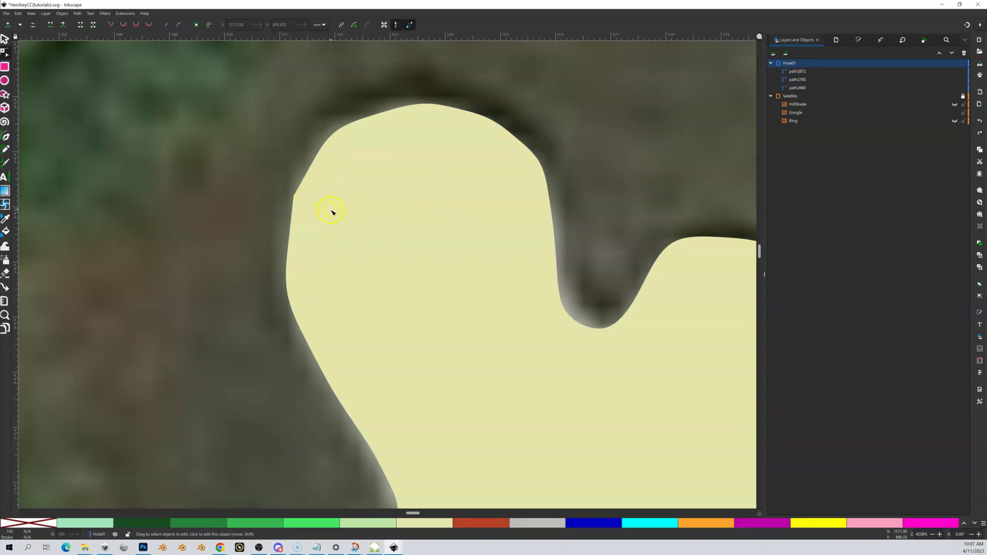
# Step: Try to smooth the kink on the left edge of the upper-left lobe by adjusting its nodes and making them auto-smooth
pyautogui.click(303, 203)
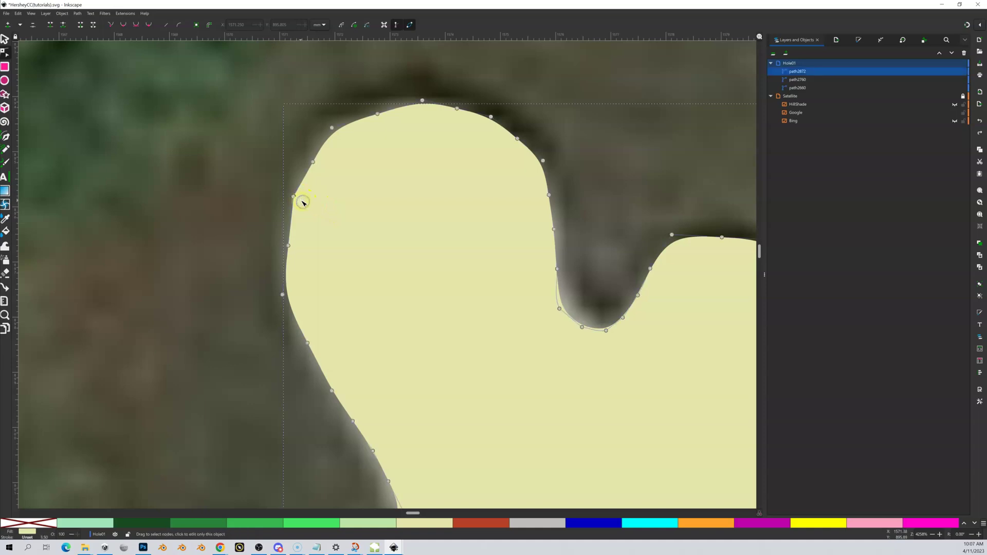
pyautogui.moveTo(230, 172); pyautogui.dragTo(322, 218)
pyautogui.click(238, 182)
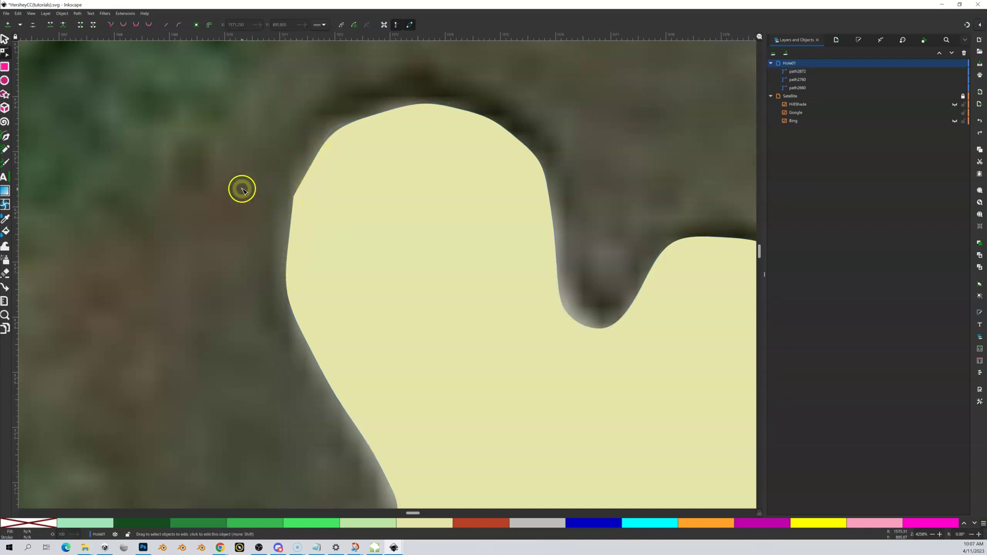
pyautogui.moveTo(313, 219); pyautogui.dragTo(315, 220)
pyautogui.click(295, 199)
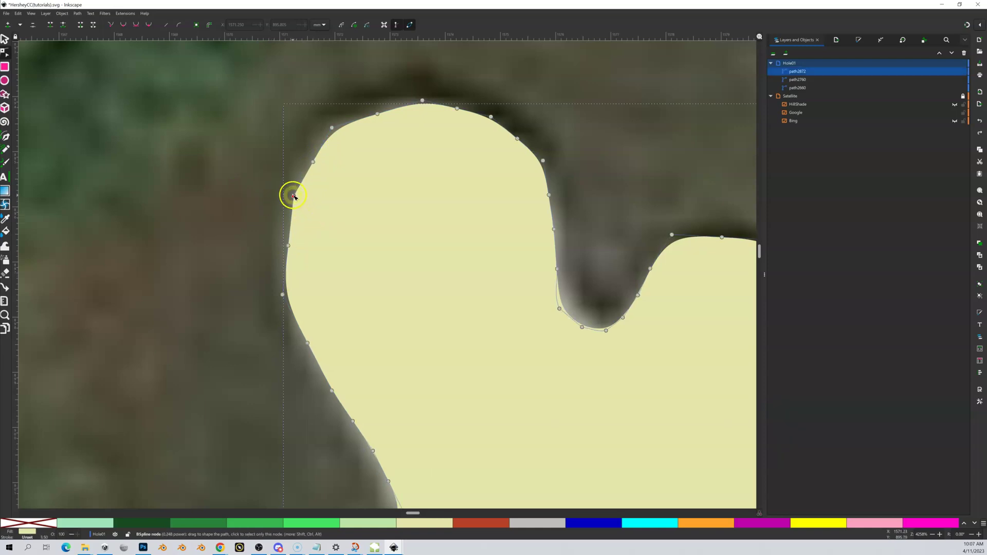
pyautogui.moveTo(293, 197); pyautogui.dragTo(259, 188)
pyautogui.press('Delete')
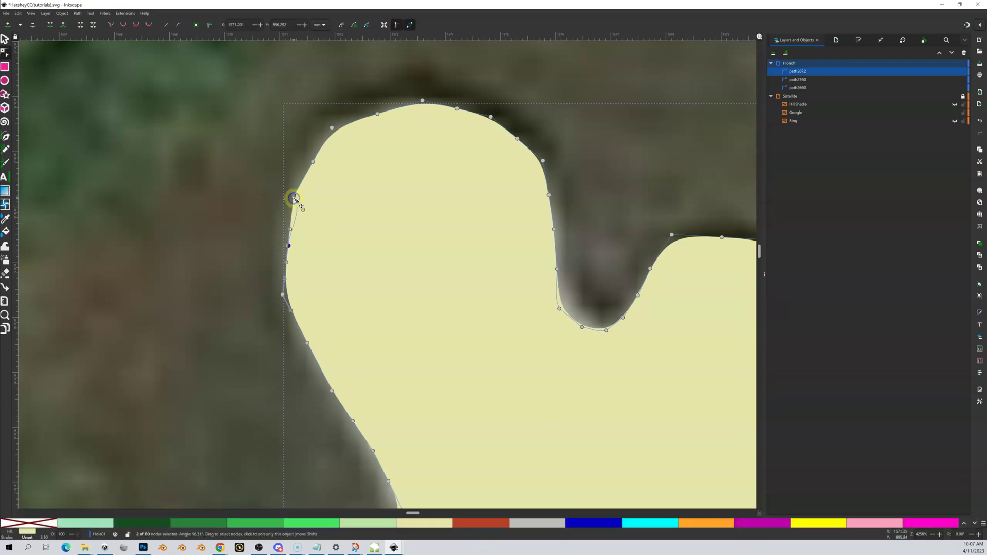
pyautogui.click(149, 25)
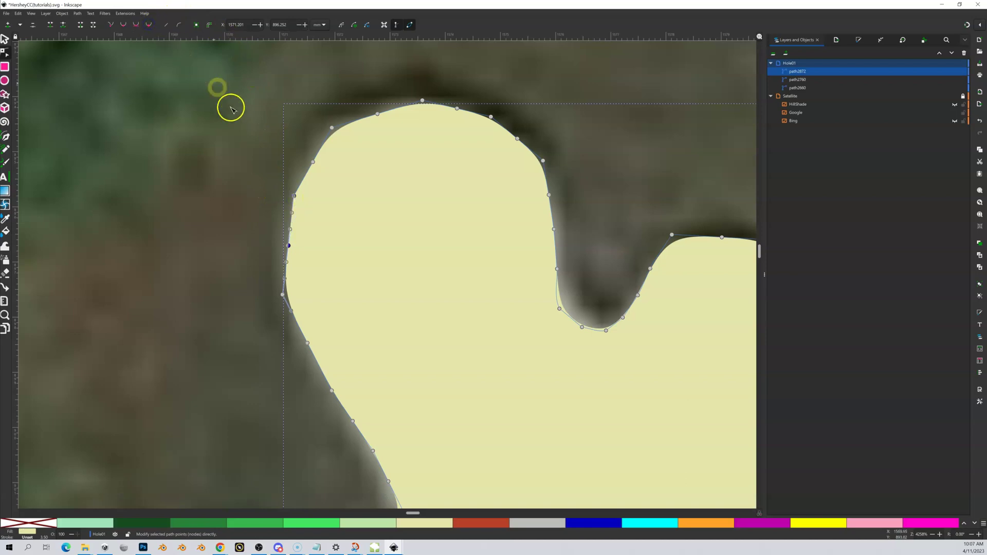
# Step: Remove the kink on the left edge of the bunker's upper-left lobe by deleting the extra node stacked at the corner
pyautogui.click(243, 123)
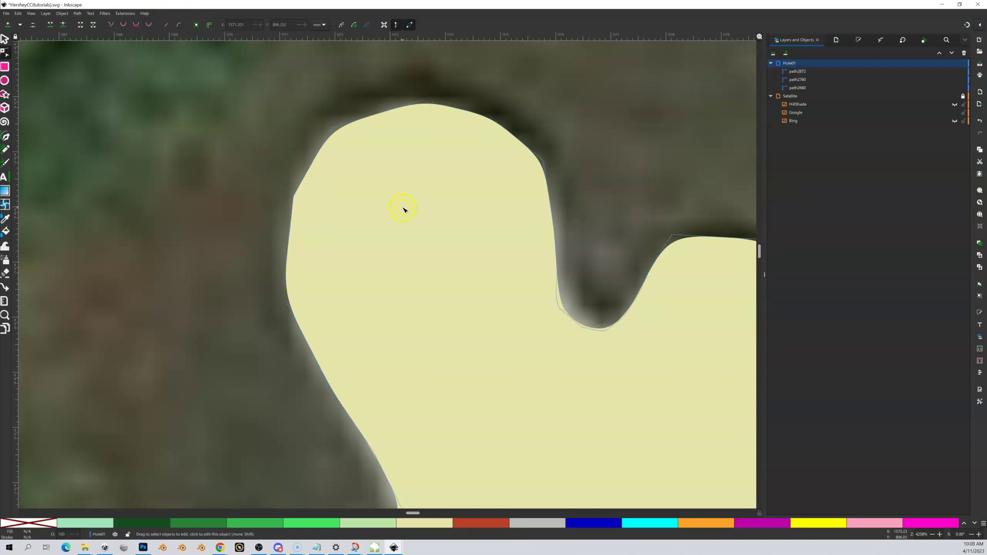
pyautogui.click(346, 209)
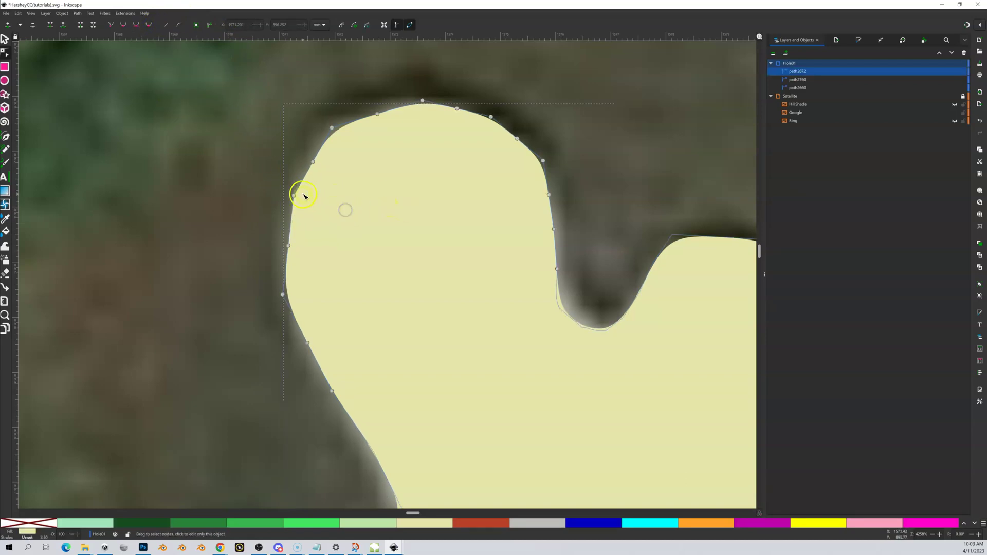
pyautogui.click(294, 197)
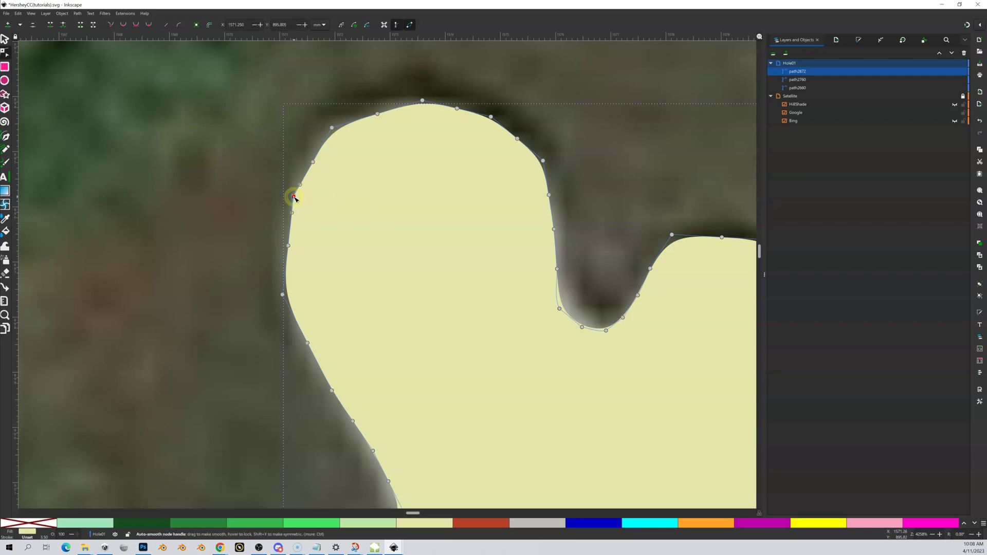
pyautogui.press('Delete')
pyautogui.moveTo(294, 197); pyautogui.dragTo(271, 185)
pyautogui.click(293, 196)
pyautogui.press('Delete')
pyautogui.click(267, 190)
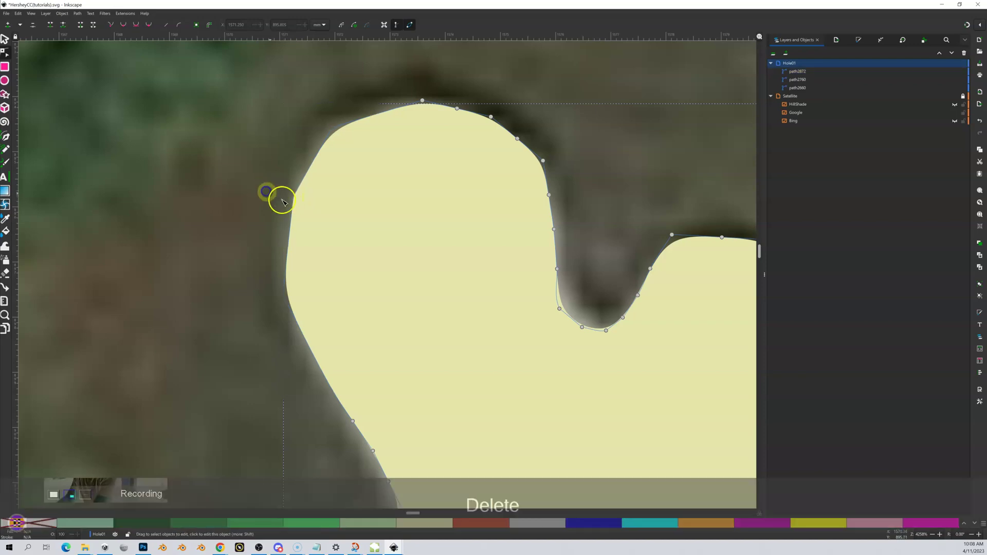
pyautogui.click(296, 202)
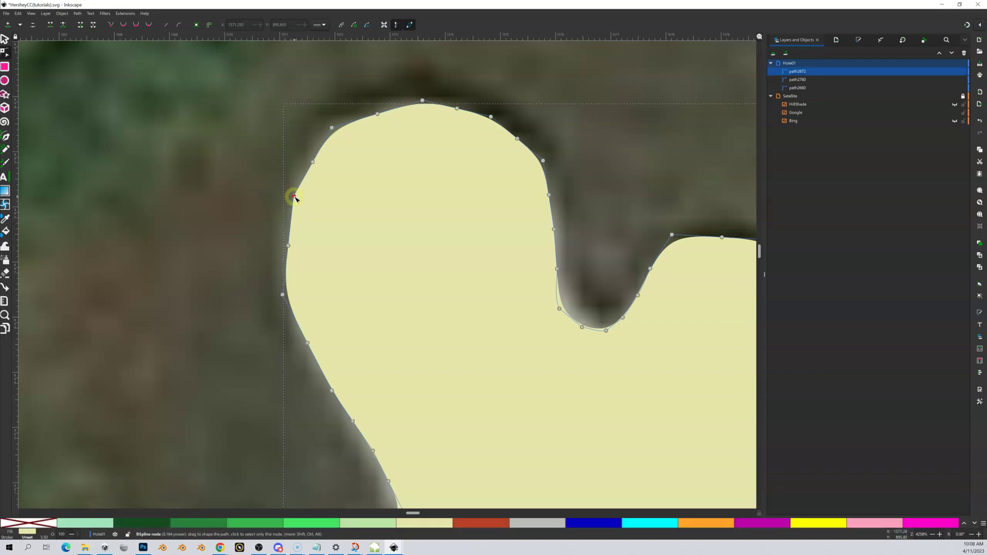
pyautogui.moveTo(294, 197); pyautogui.dragTo(280, 197)
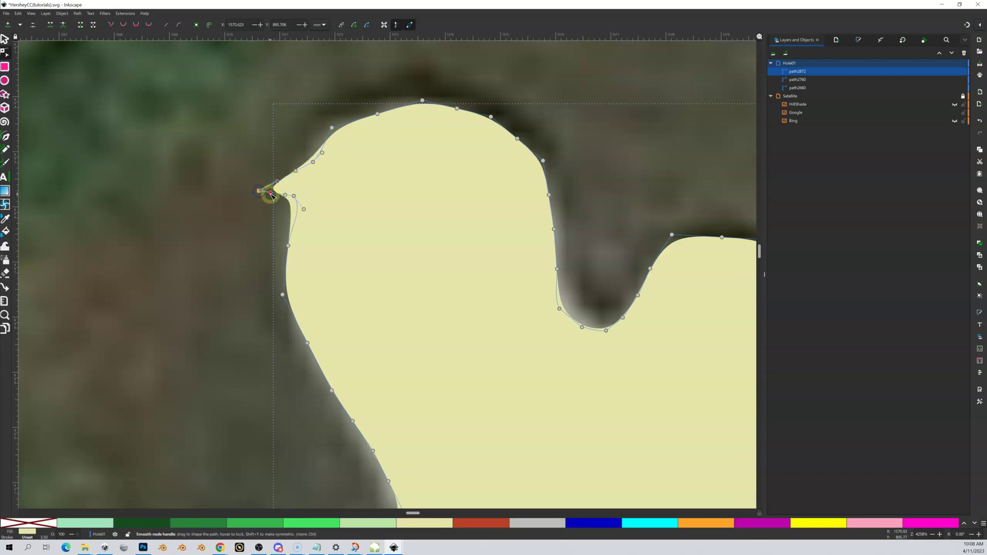
pyautogui.press('Delete')
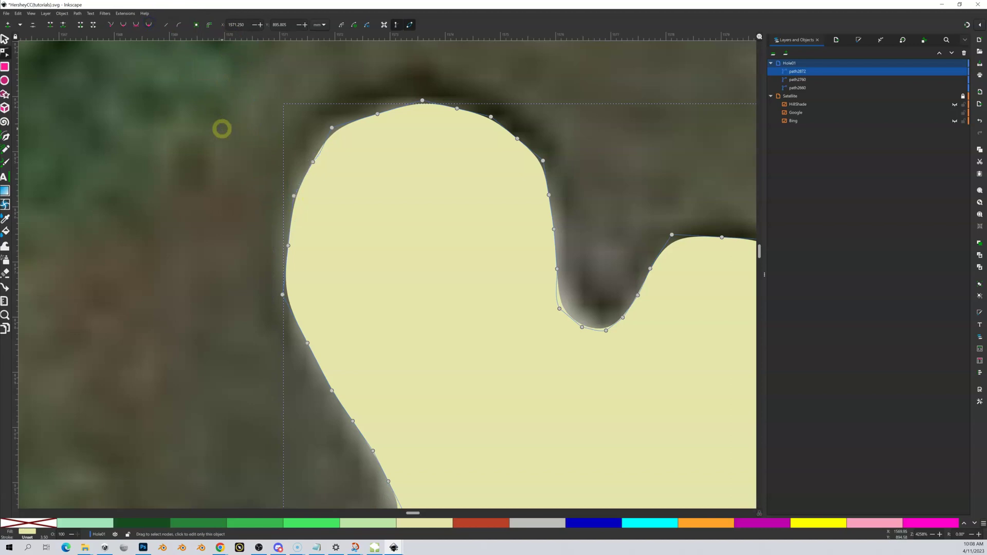
pyautogui.click(227, 157)
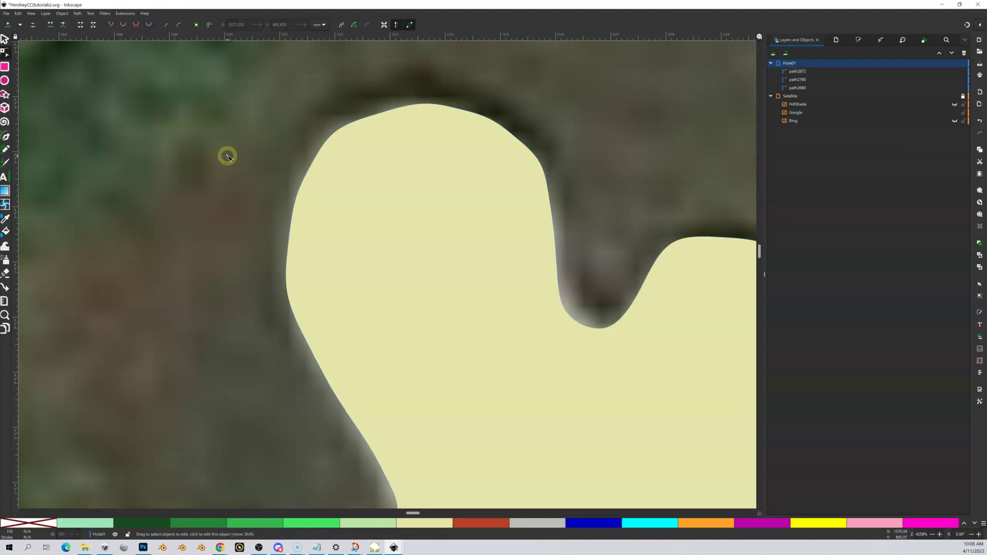
# Step: Trace the kidney-shaped bunker just below the Y-shaped one as a closed spline shape with the sand-coloured fill
pyautogui.scroll(-3, 216, 161)
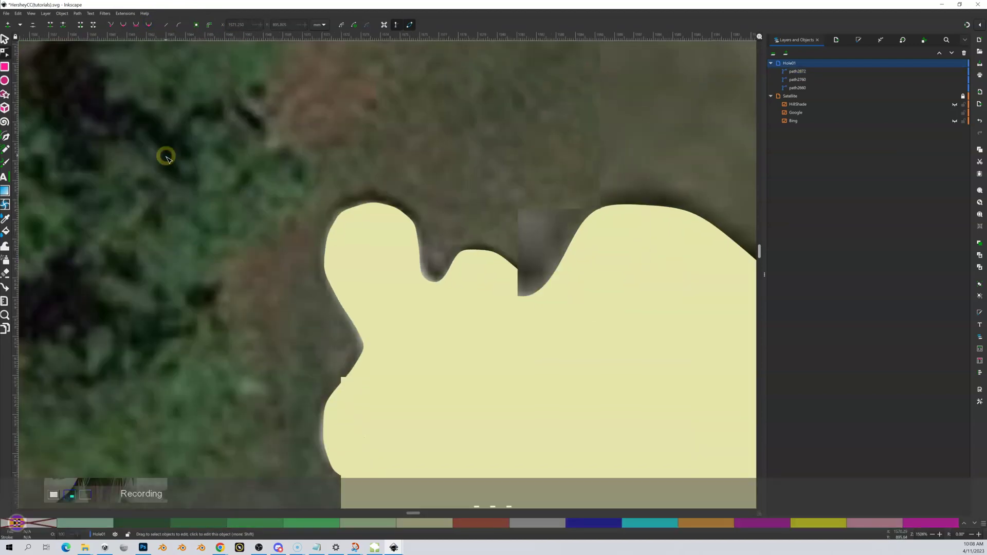
pyautogui.scroll(-3, 223, 165)
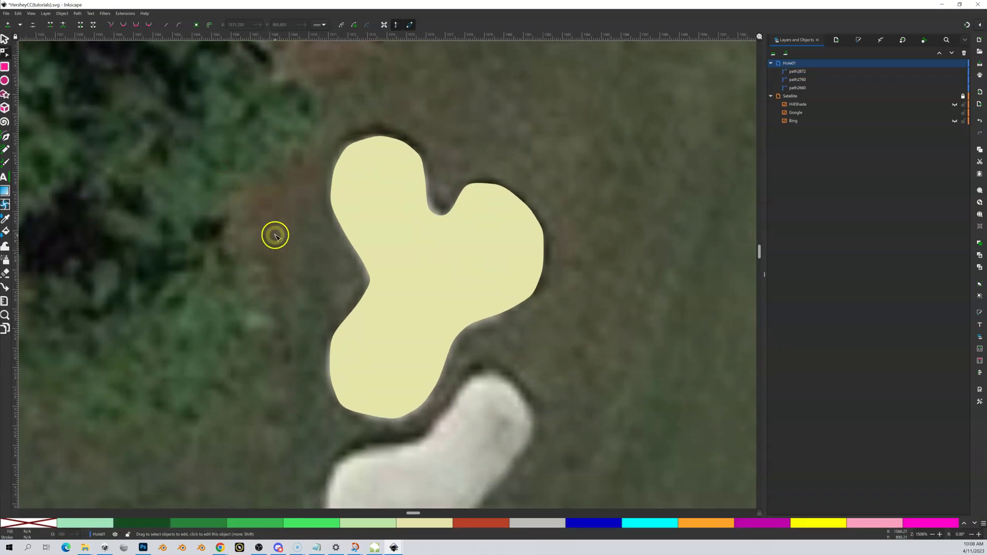
pyautogui.moveTo(273, 232); pyautogui.dragTo(241, 150)
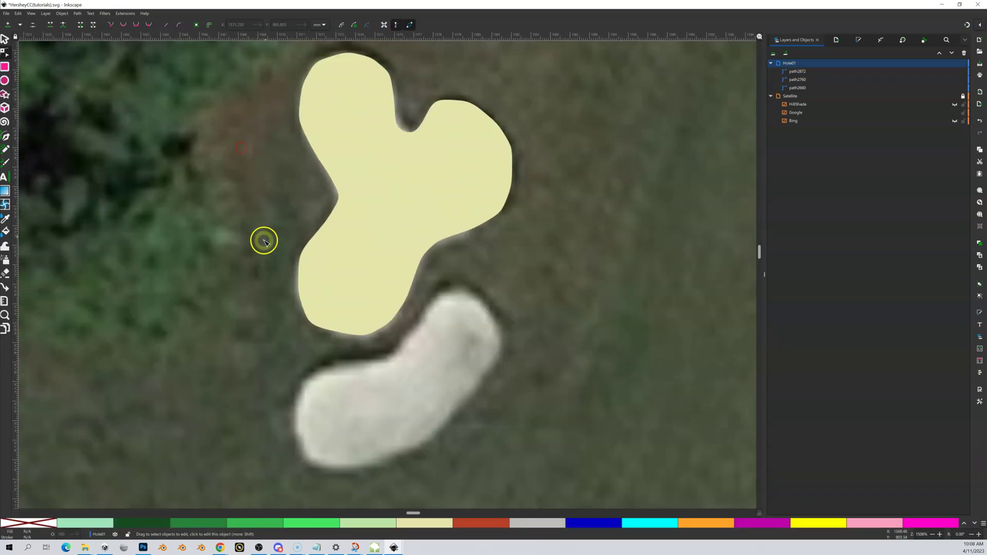
pyautogui.moveTo(257, 212); pyautogui.dragTo(251, 148)
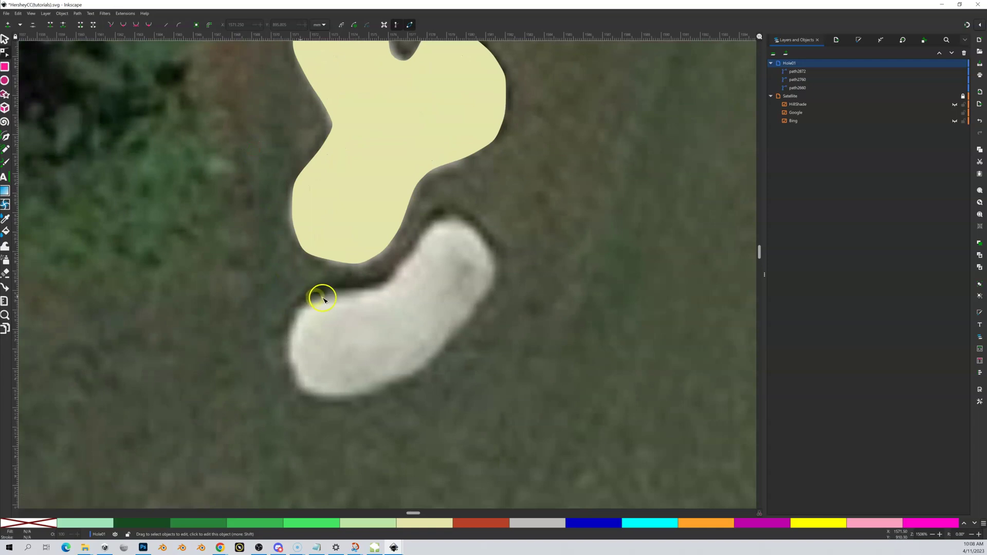
pyautogui.click(7, 137)
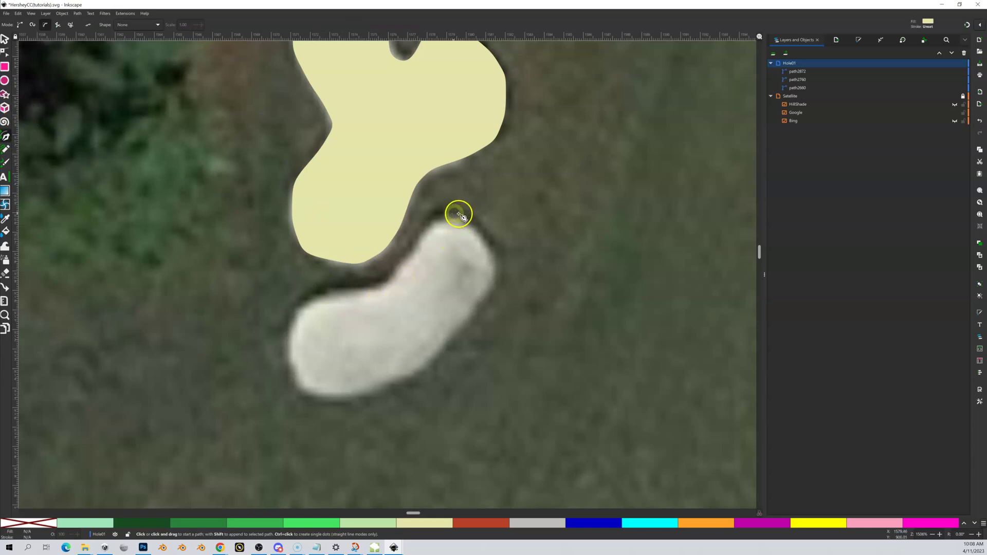
pyautogui.click(387, 284)
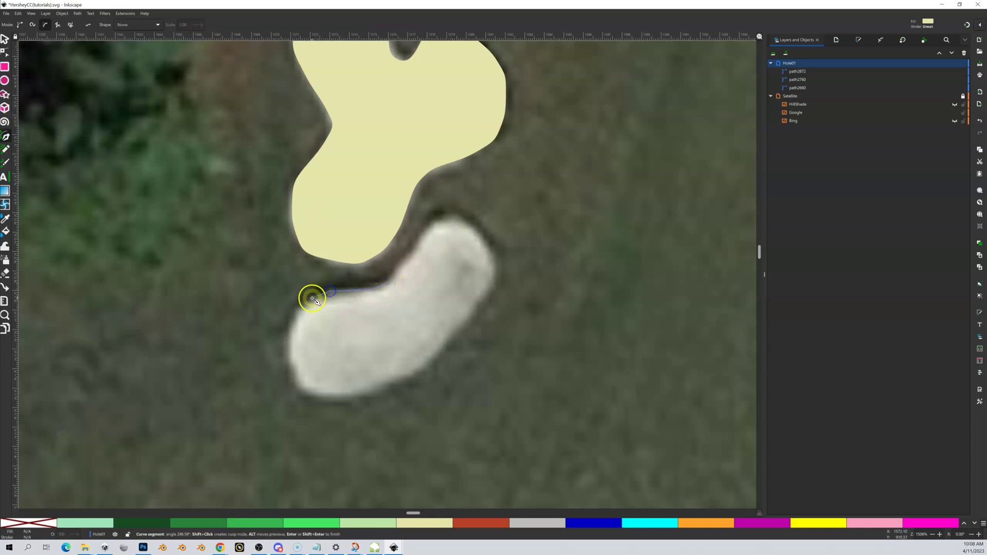
pyautogui.moveTo(311, 298); pyautogui.dragTo(297, 319)
pyautogui.click(290, 350)
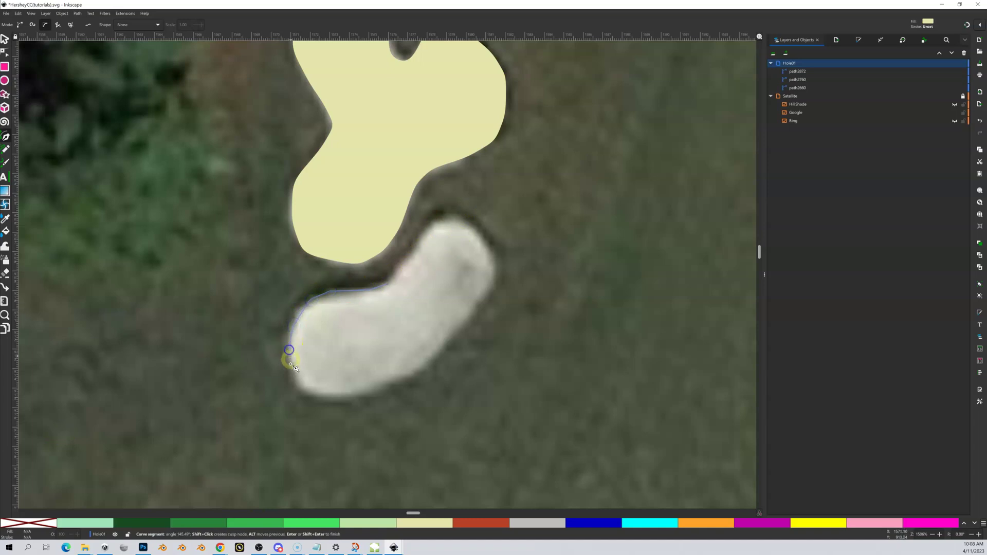
pyautogui.click(293, 384)
pyautogui.click(334, 399)
pyautogui.click(407, 380)
pyautogui.click(446, 346)
pyautogui.click(477, 307)
pyautogui.click(498, 273)
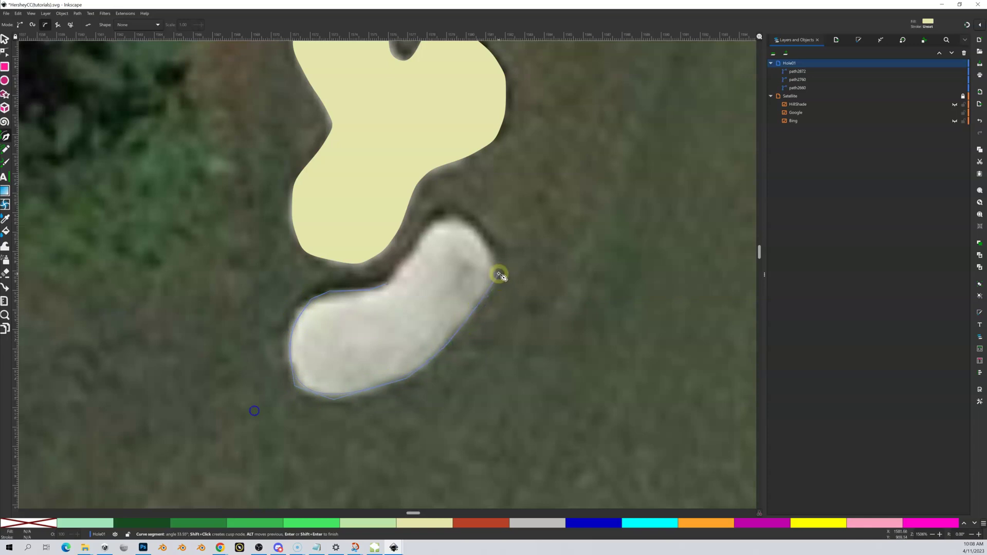
pyautogui.click(490, 238)
pyautogui.click(461, 213)
pyautogui.click(434, 217)
pyautogui.click(409, 257)
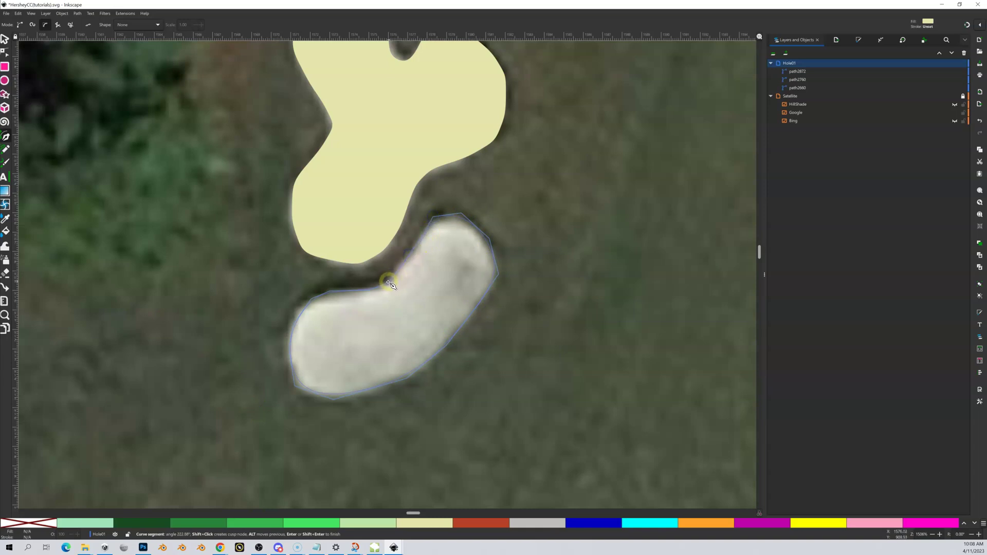
pyautogui.click(388, 284)
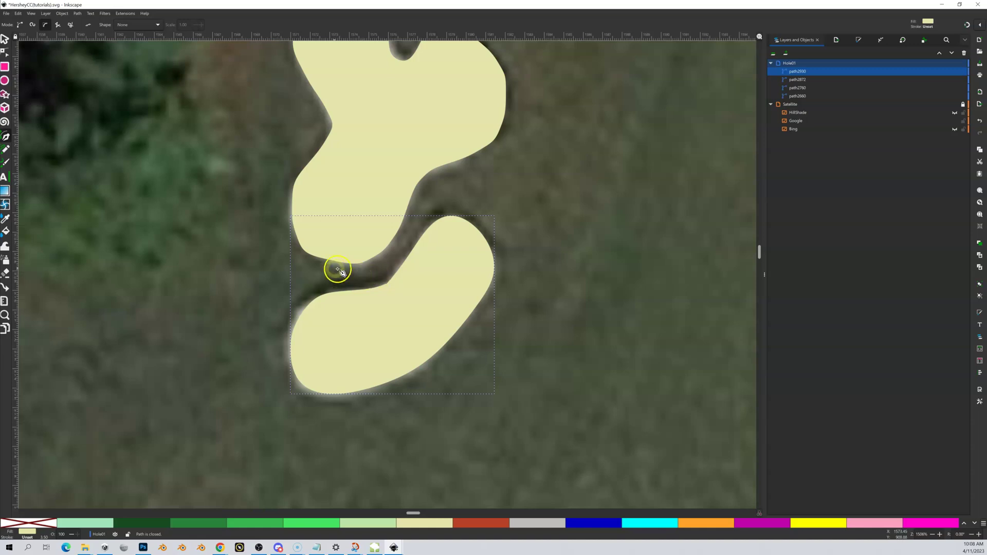
# Step: Remove the sharp kink in the inner bend of the kidney-shaped bunker by deleting the extra node stacked at the corner
pyautogui.hotkey('shift', '=')
pyautogui.hotkey('shift', '=')
pyautogui.hotkey('shift', '=')
pyautogui.scroll(-3, 359, 282)
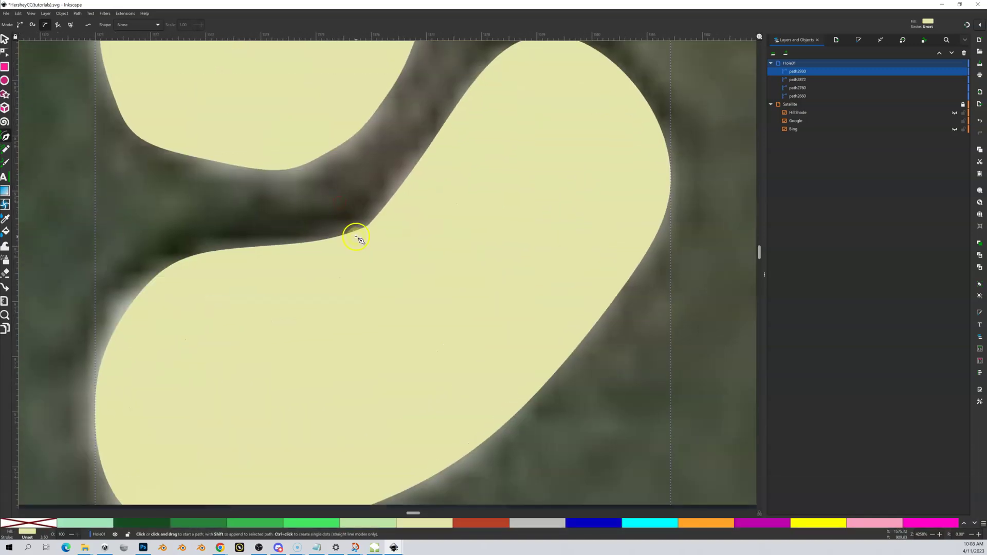
pyautogui.click(6, 52)
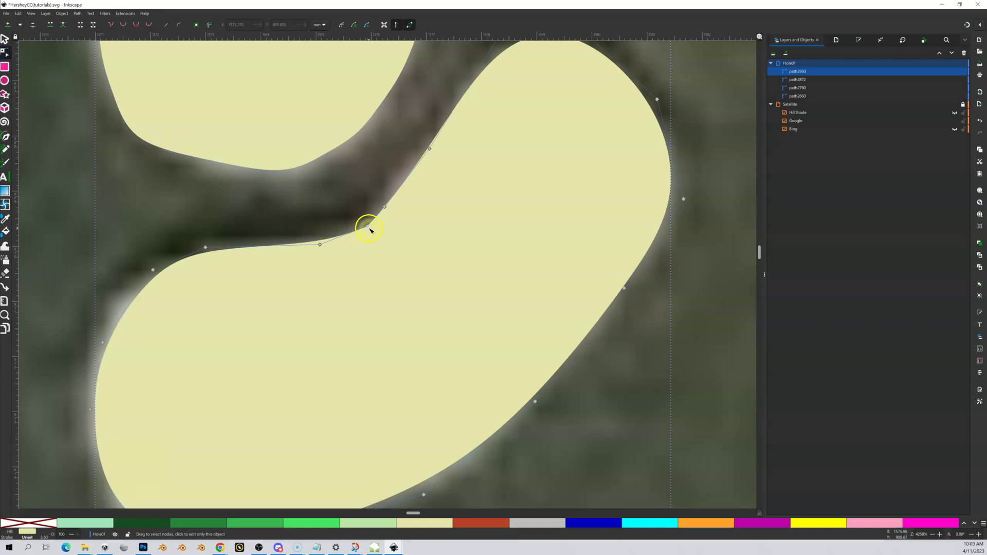
pyautogui.hotkey('shift', '=')
pyautogui.hotkey('shift', '=')
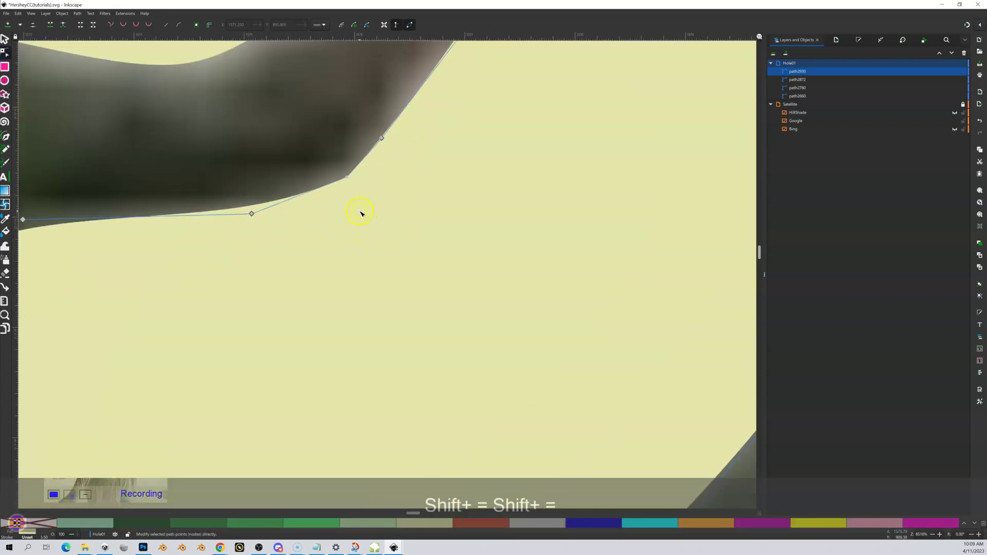
pyautogui.click(380, 126)
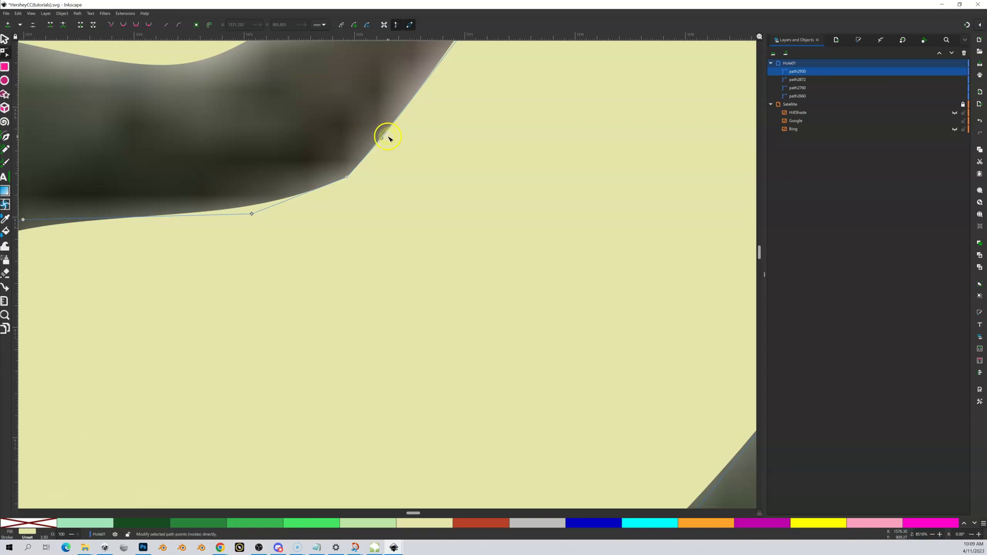
pyautogui.click(323, 156)
pyautogui.click(350, 196)
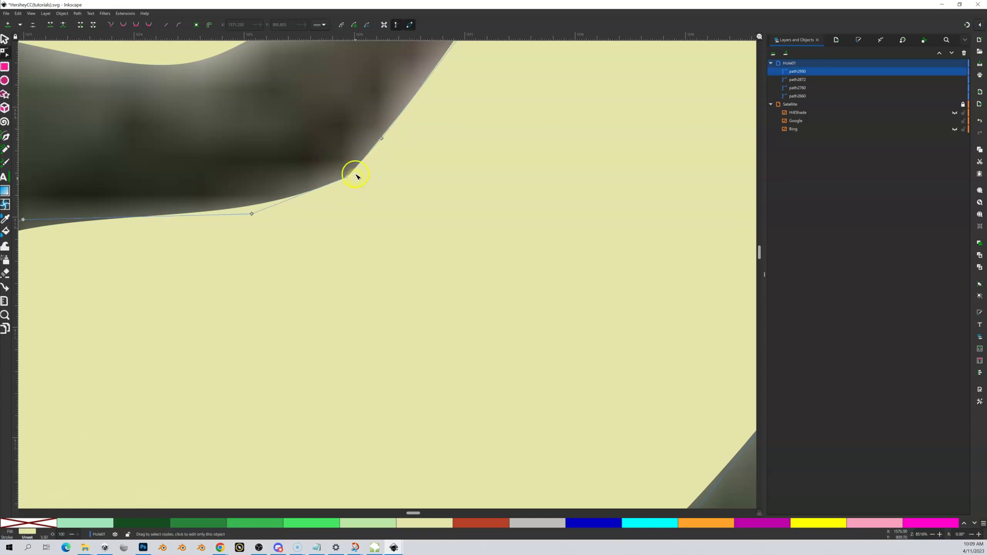
pyautogui.moveTo(348, 178); pyautogui.dragTo(356, 196)
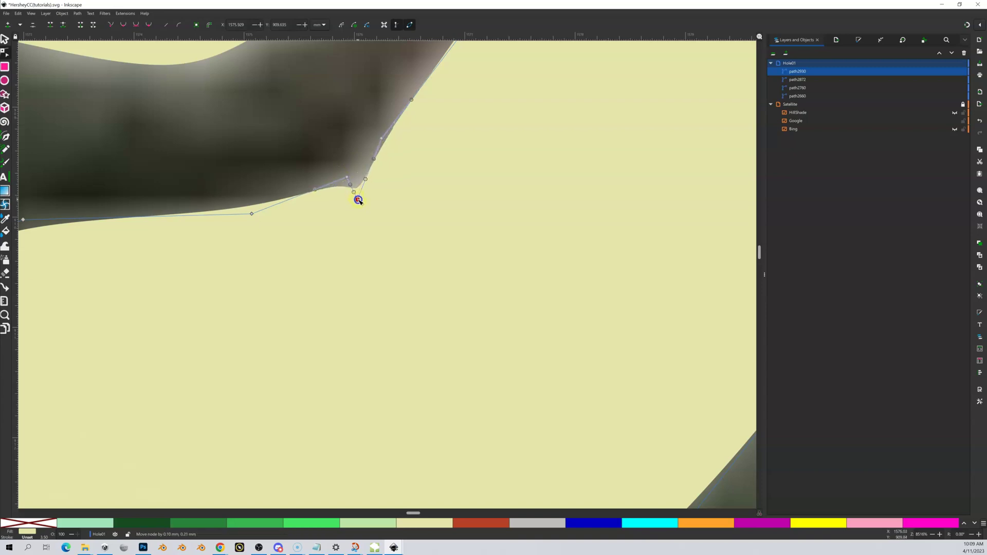
pyautogui.moveTo(358, 201); pyautogui.dragTo(358, 201)
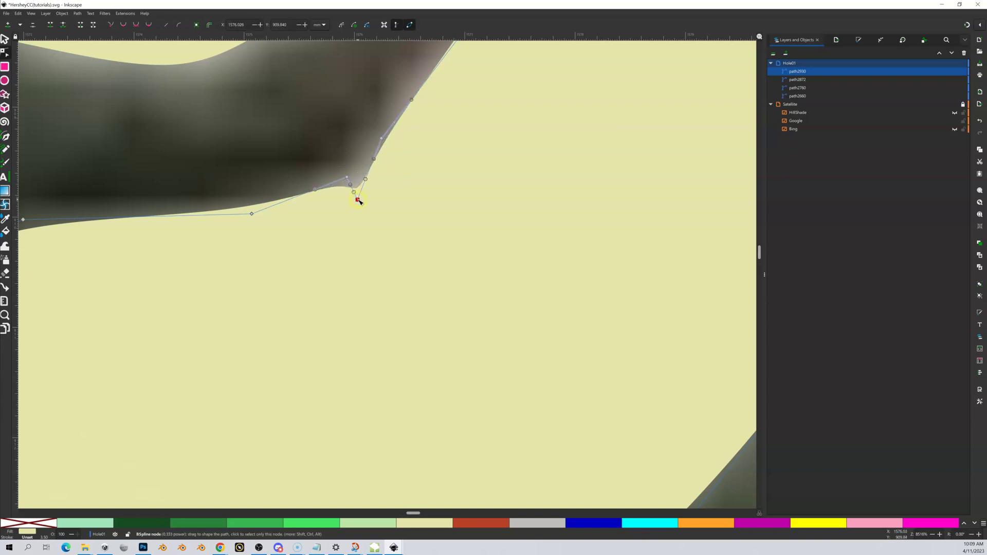
pyautogui.press('Delete')
pyautogui.click(320, 137)
# Step: Check the two traced bunkers against the imagery and examine the hole's layout up toward the green
pyautogui.scroll(-4, 320, 137)
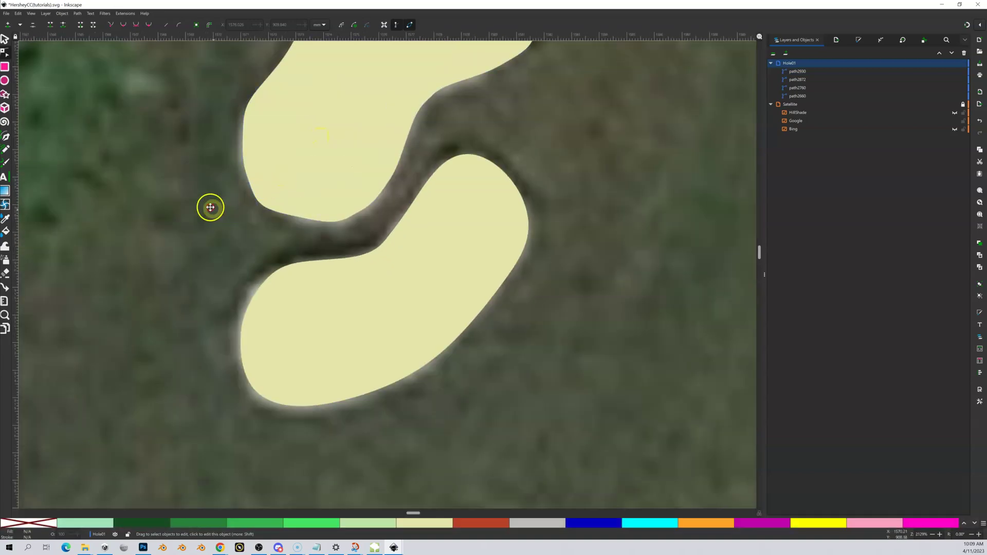
pyautogui.scroll(-1, 209, 206)
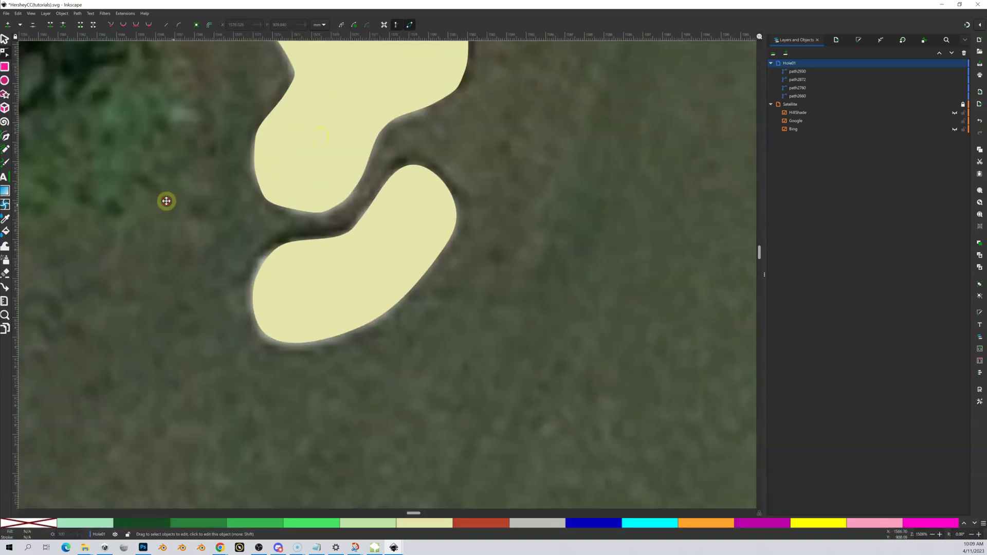
pyautogui.scroll(-3, 166, 202)
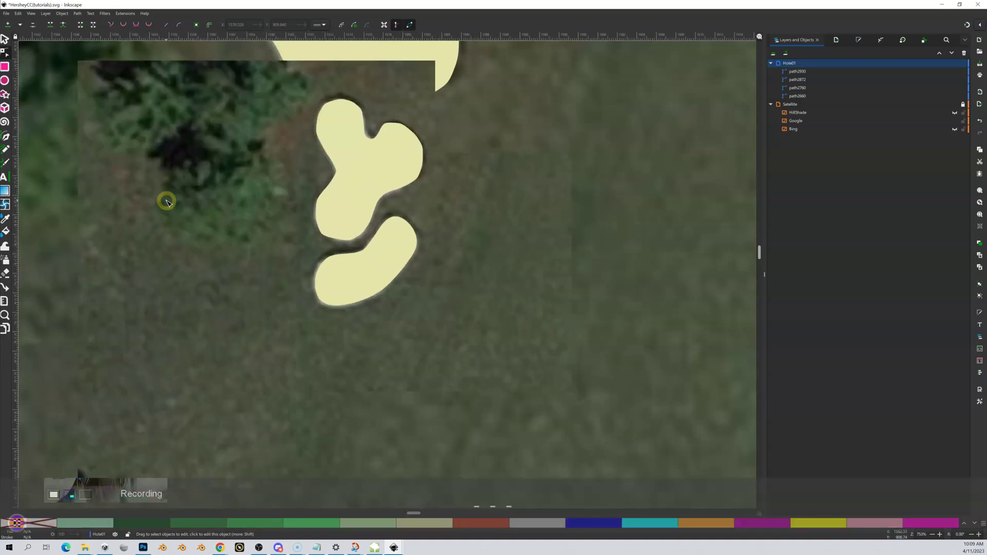
pyautogui.hotkey('shift', '=')
pyautogui.hotkey('shift', '=')
pyautogui.hotkey('shift', '=')
pyautogui.scroll(-2, 519, 212)
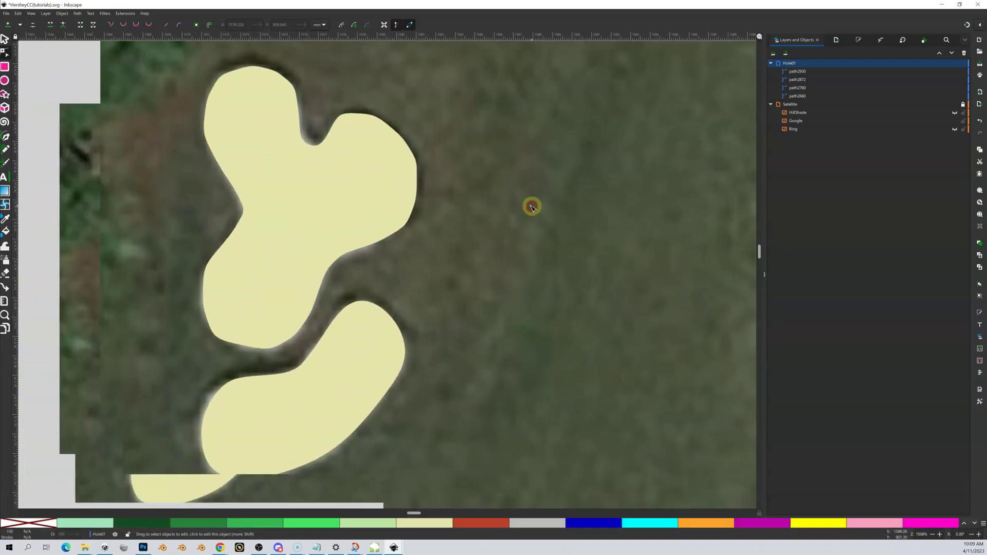
pyautogui.scroll(-3, 513, 214)
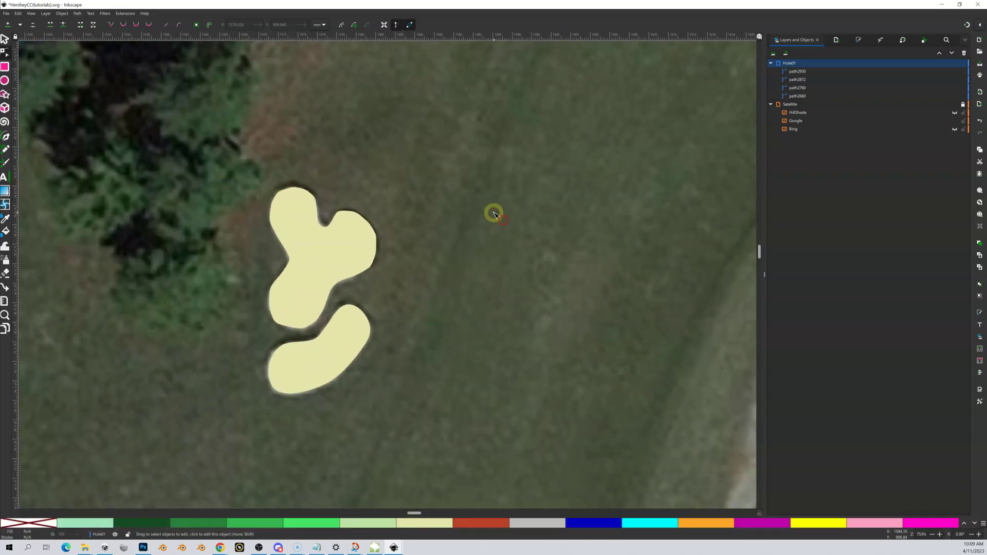
pyautogui.scroll(-2, 438, 236)
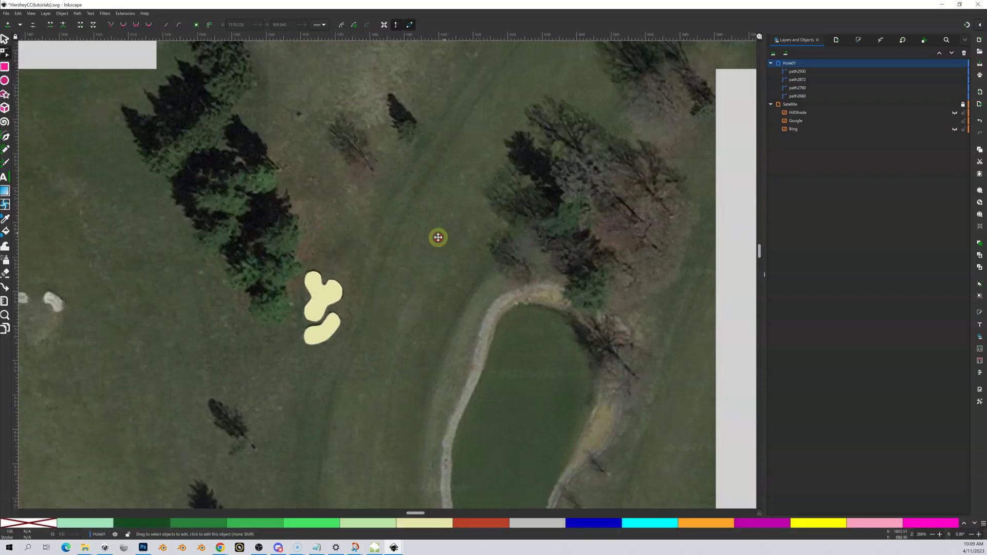
pyautogui.moveTo(437, 220); pyautogui.dragTo(384, 270)
pyautogui.moveTo(463, 179); pyautogui.dragTo(424, 223)
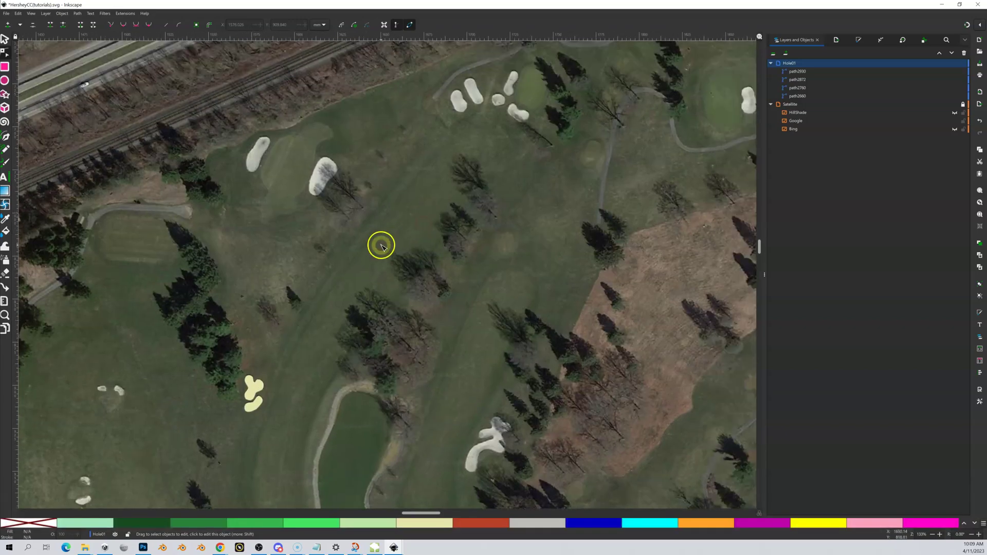
# Step: Duplicate the elongated tee box shape beside the cart path in place
pyautogui.moveTo(375, 251); pyautogui.dragTo(427, 161)
pyautogui.moveTo(387, 245); pyautogui.dragTo(432, 130)
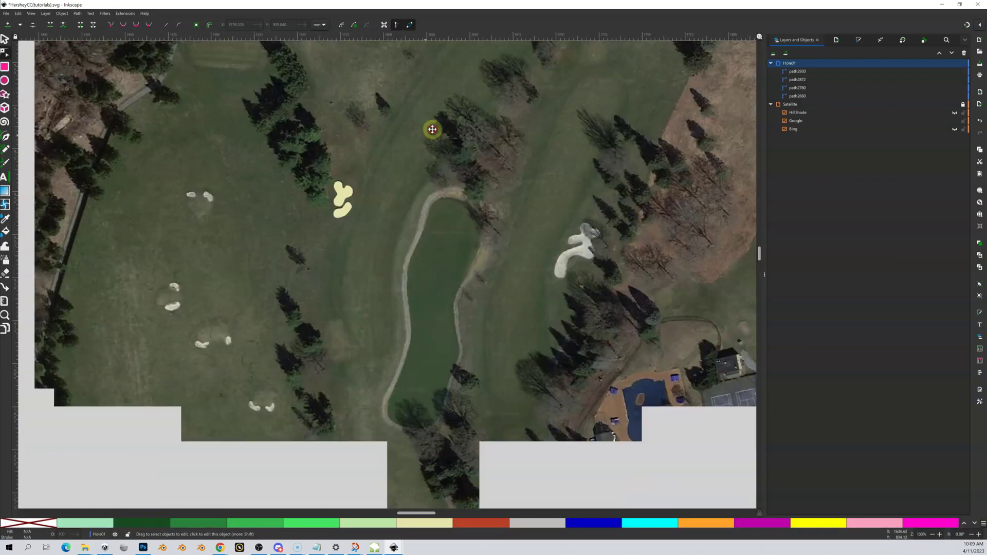
pyautogui.moveTo(392, 280); pyautogui.dragTo(417, 142)
pyautogui.moveTo(413, 365); pyautogui.dragTo(410, 214)
pyautogui.moveTo(440, 262); pyautogui.dragTo(342, 256)
pyautogui.hotkey('shift', '=')
pyautogui.hotkey('shift', '=')
pyautogui.hotkey('shift', '=')
pyautogui.hotkey('shift', '=')
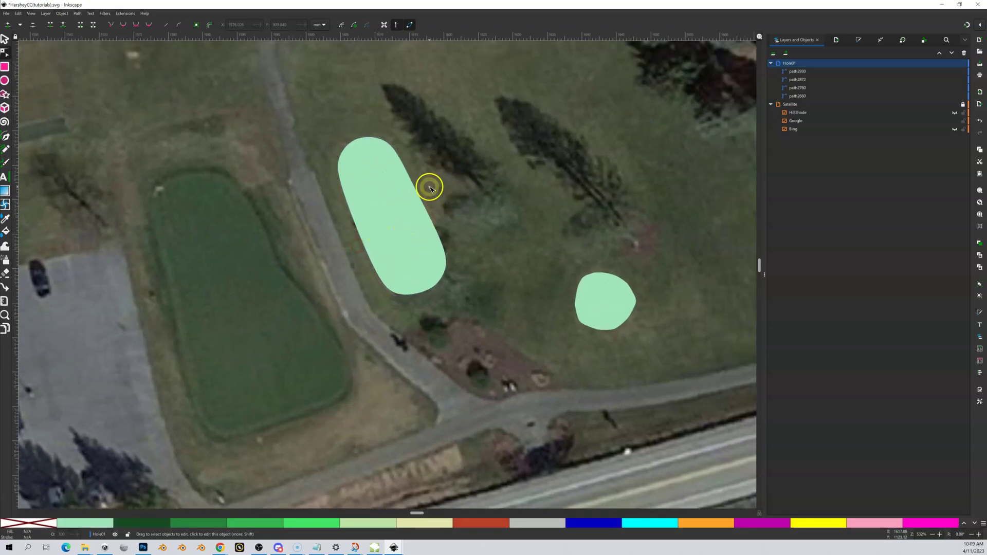
pyautogui.click(402, 207)
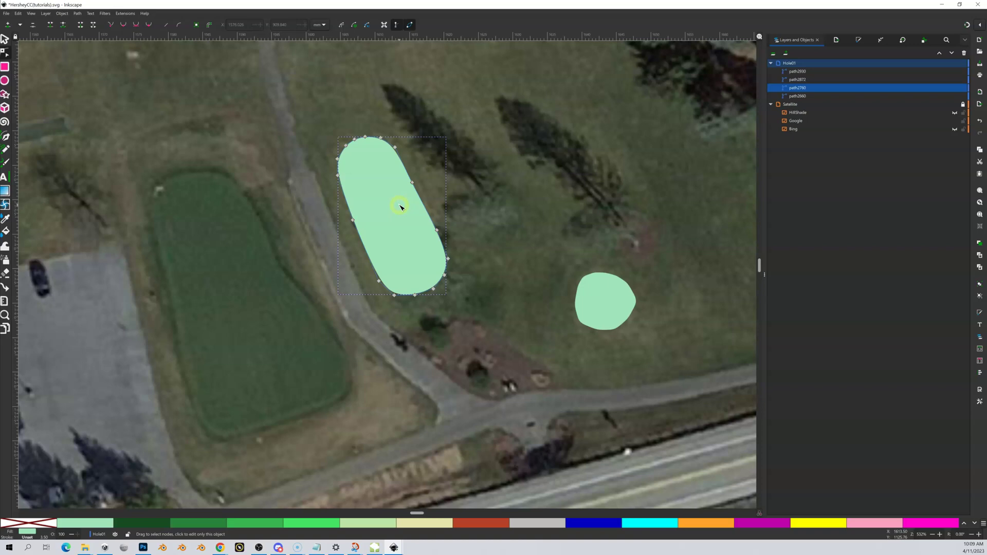
pyautogui.click(5, 39)
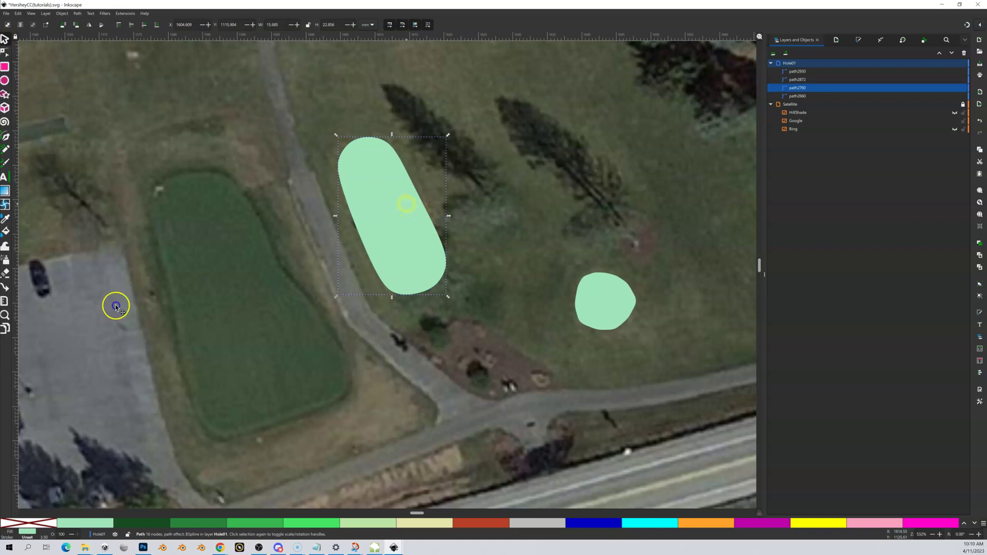
pyautogui.click(406, 205)
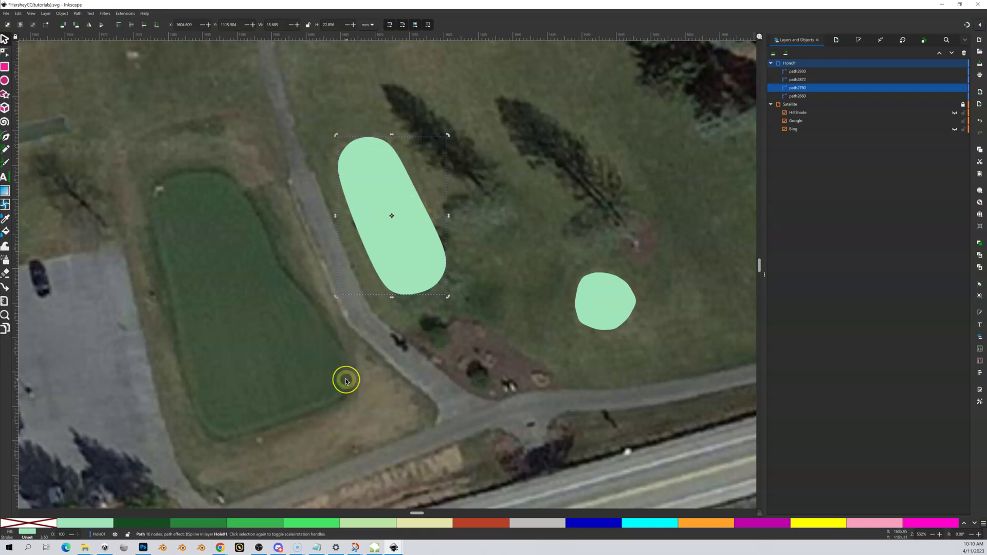
pyautogui.press('ctrl')
pyautogui.hotkey('ctrl', 'd')
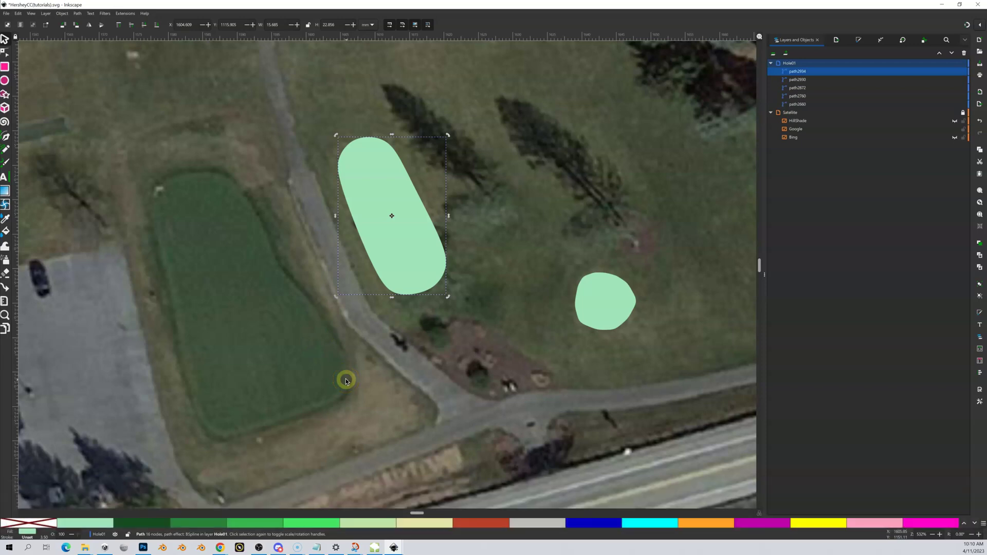
# Step: Toggle the duplicate's visibility off and on to check the original tee box beneath it
pyautogui.click(954, 71)
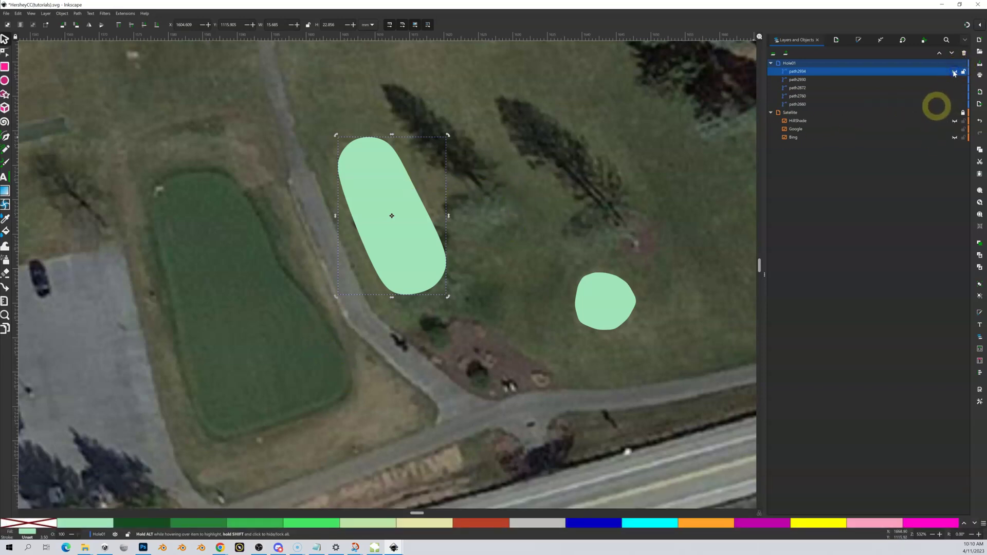
pyautogui.click(952, 71)
pyautogui.click(955, 71)
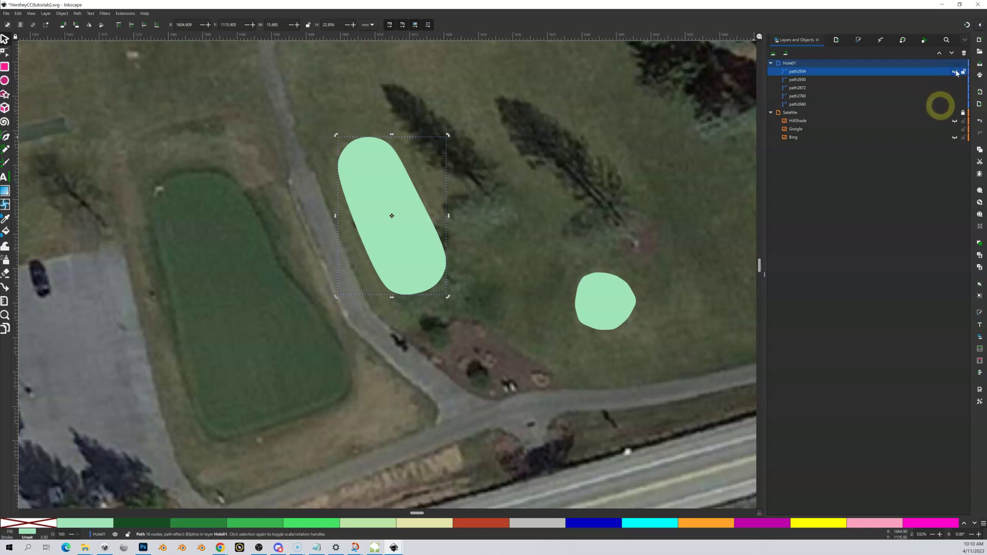
pyautogui.click(955, 71)
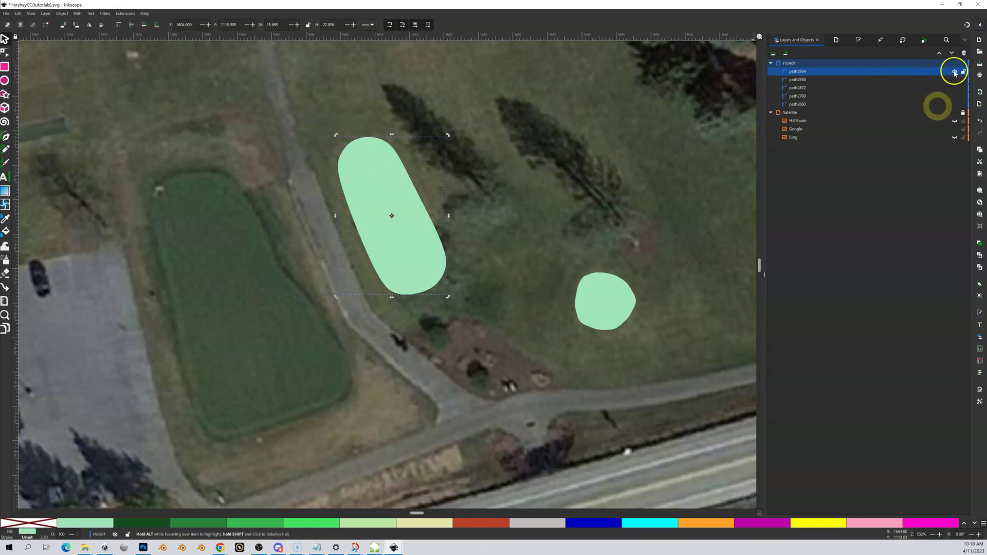
# Step: Fill the duplicated tee box shape with the Semi Rough - Blend 0.12m palette colour
pyautogui.click(932, 75)
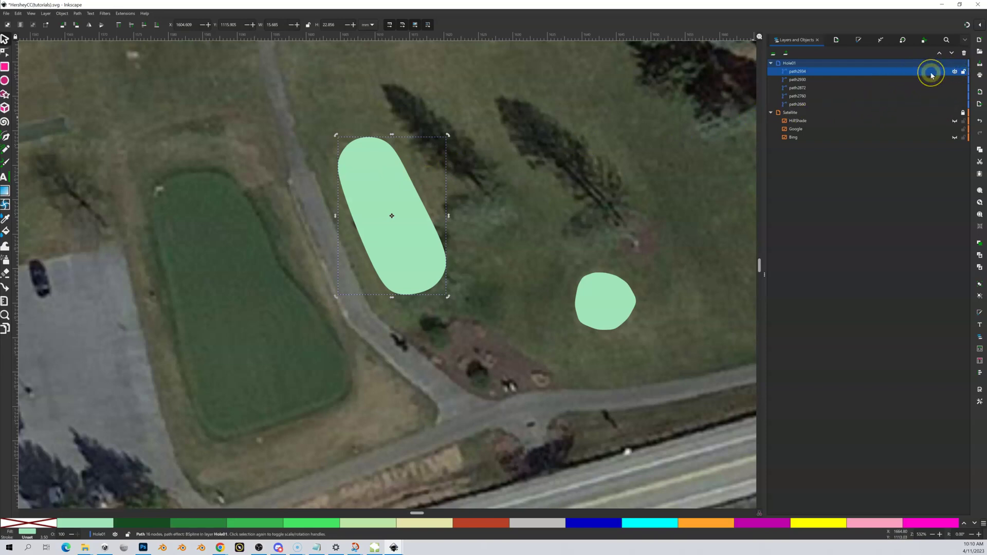
pyautogui.click(248, 524)
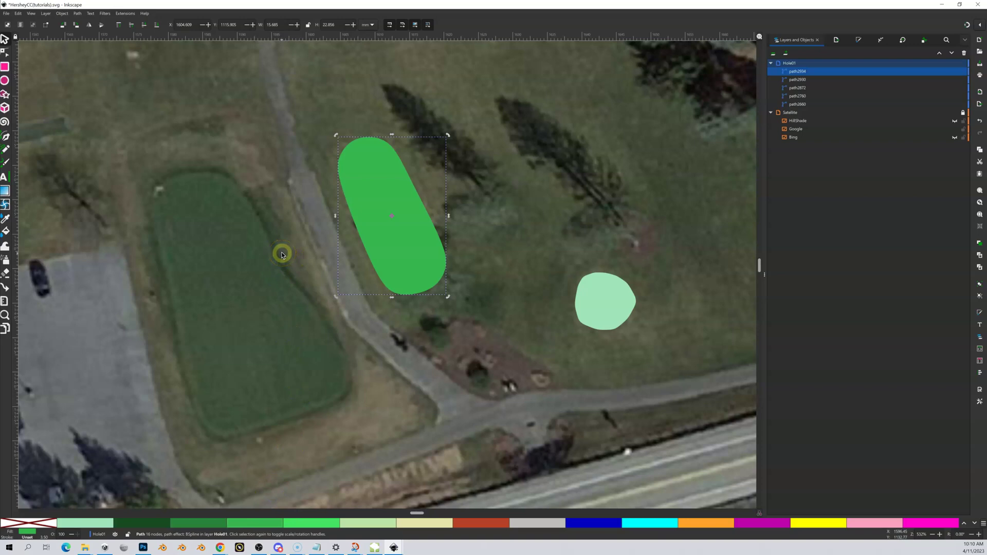
pyautogui.press('ctrl')
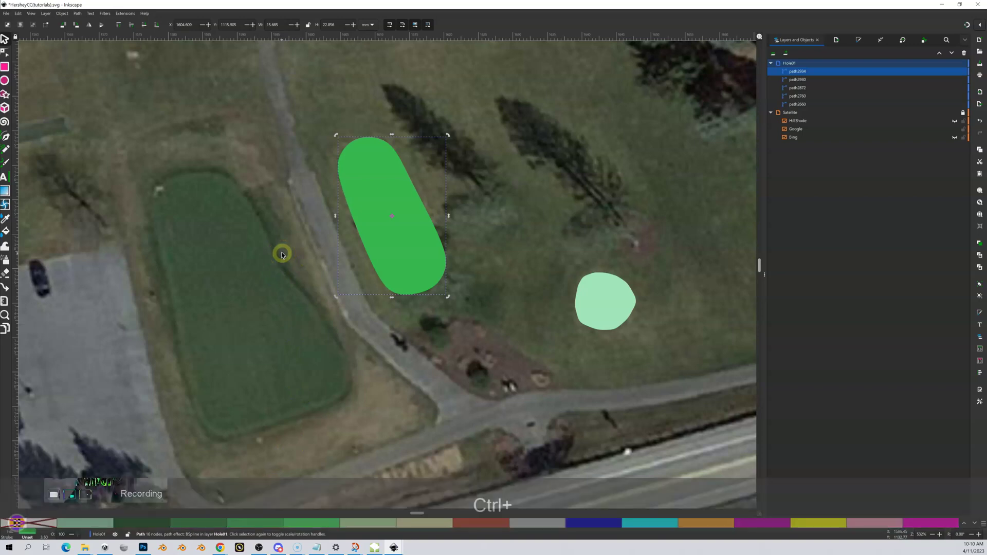
# Step: Outset the duplicated elongated tee box shape and lower it beneath the original tee box as its surround
pyautogui.hotkey('ctrl', '0')
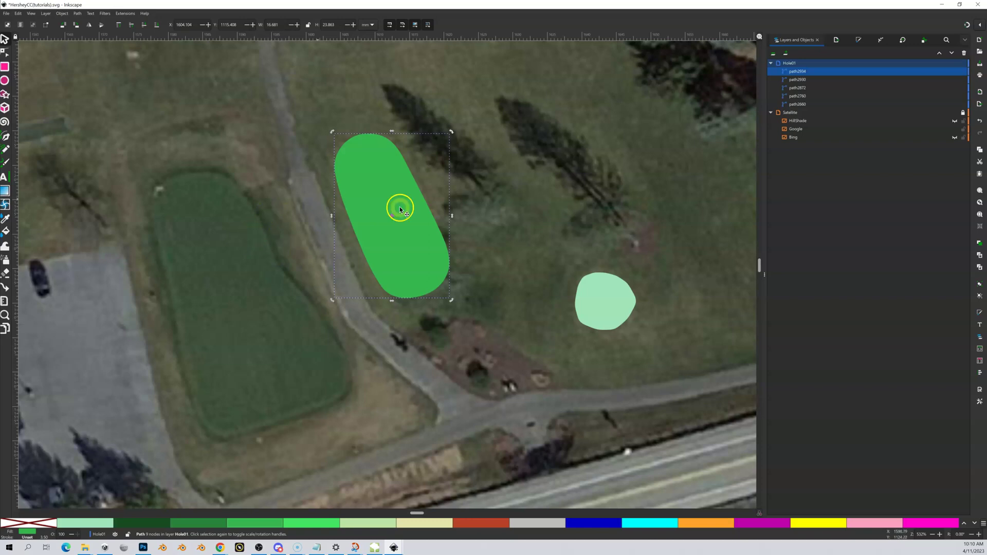
pyautogui.click(863, 73)
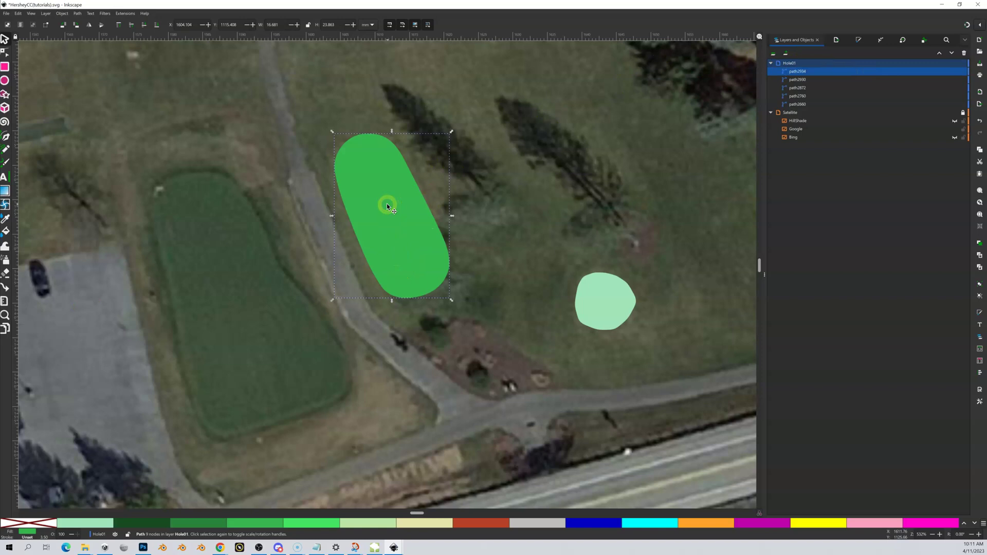
pyautogui.press('pagedown')
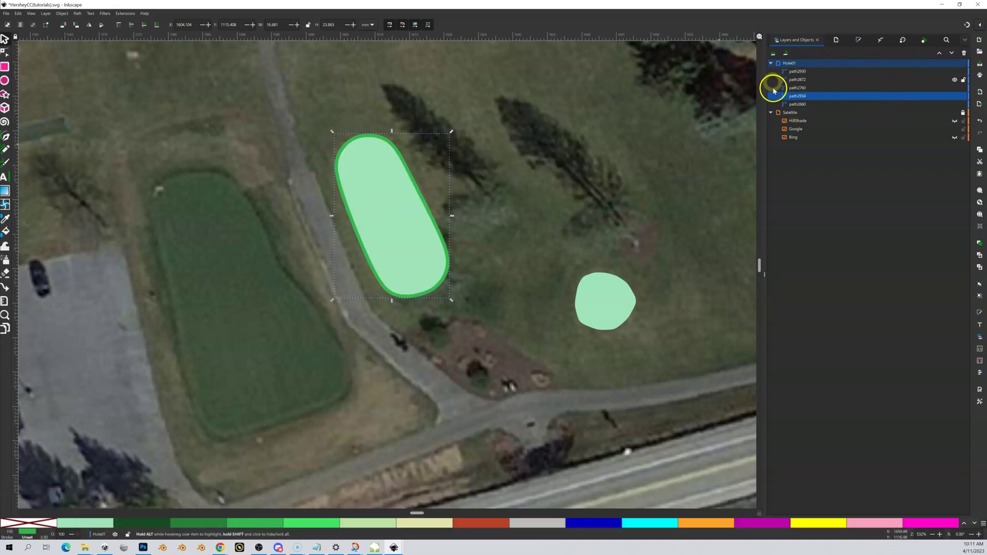
# Step: Select the elongated tee box and its semi-rough surround in turn to check that they are stacked separately
pyautogui.click(381, 191)
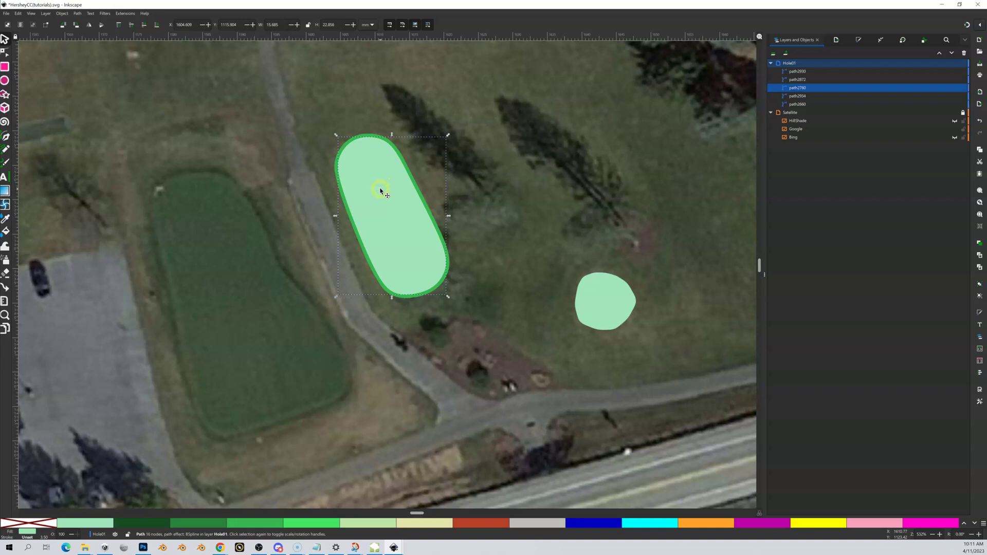
pyautogui.click(392, 148)
pyautogui.click(405, 218)
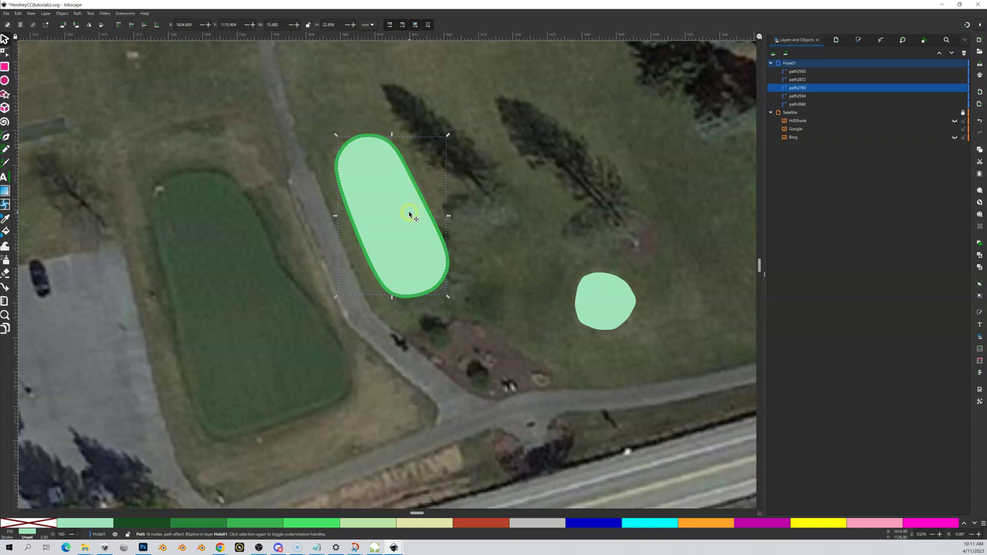
pyautogui.click(373, 137)
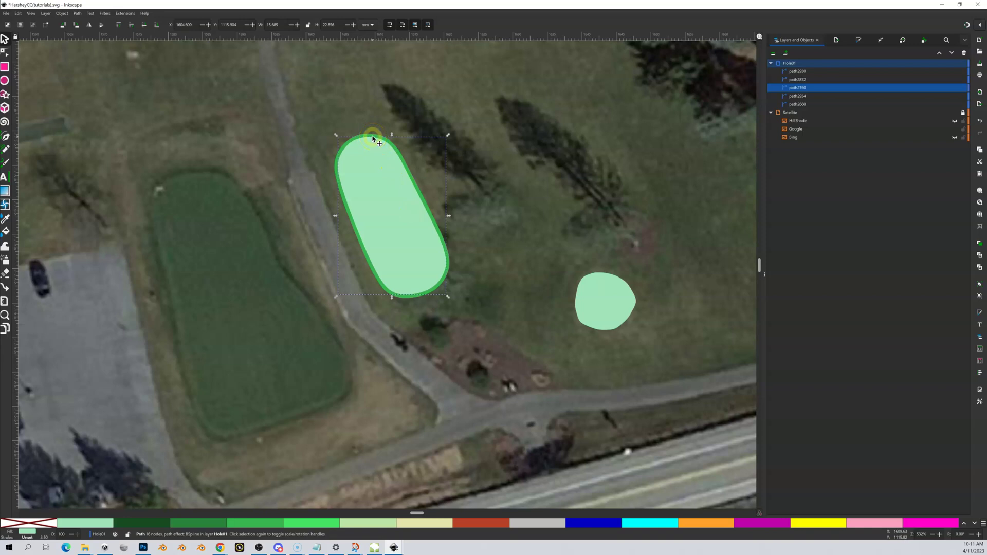
pyautogui.click(374, 174)
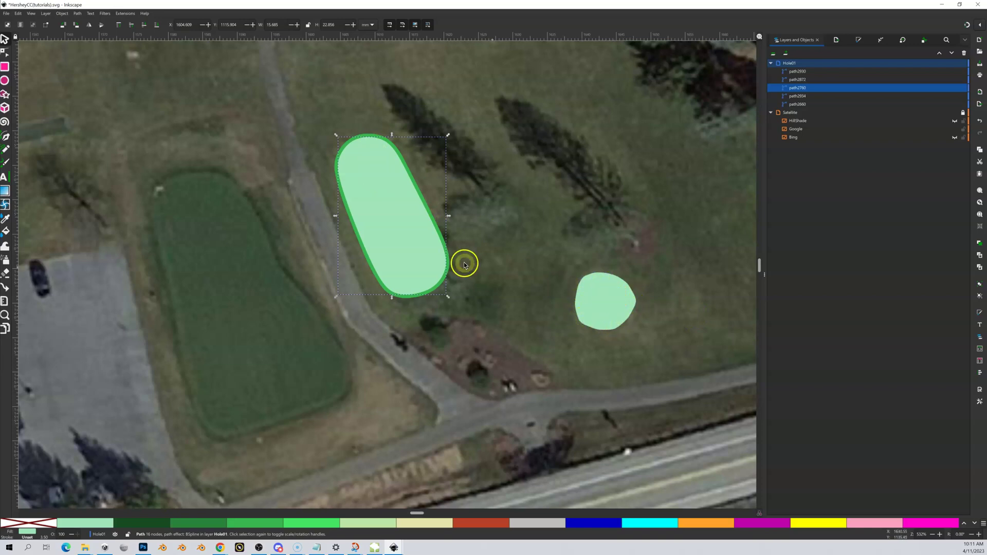
# Step: Duplicate the round tee box in place and fill the copy with the Semi Rough - Blend 0.12m palette colour
pyautogui.click(600, 302)
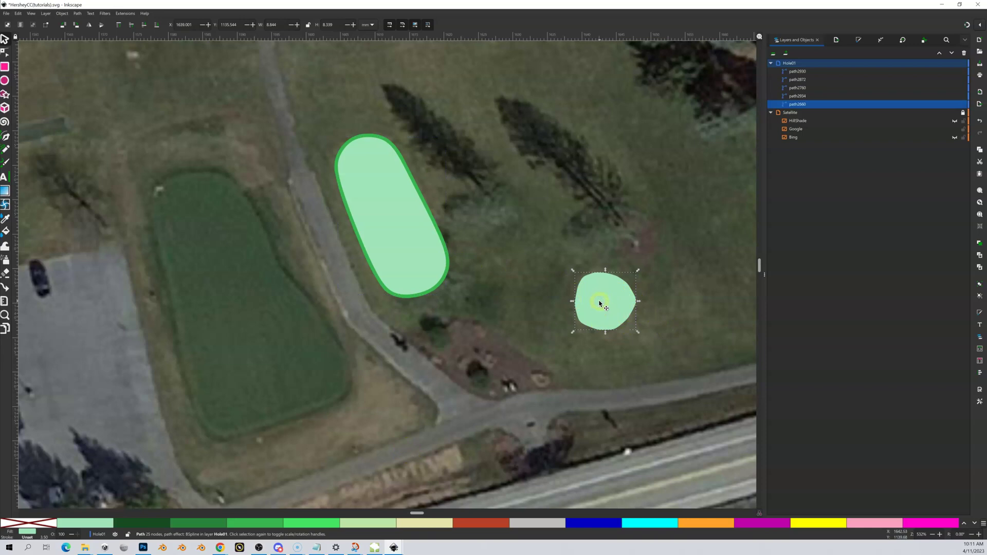
pyautogui.hotkey('ctrl', 'd')
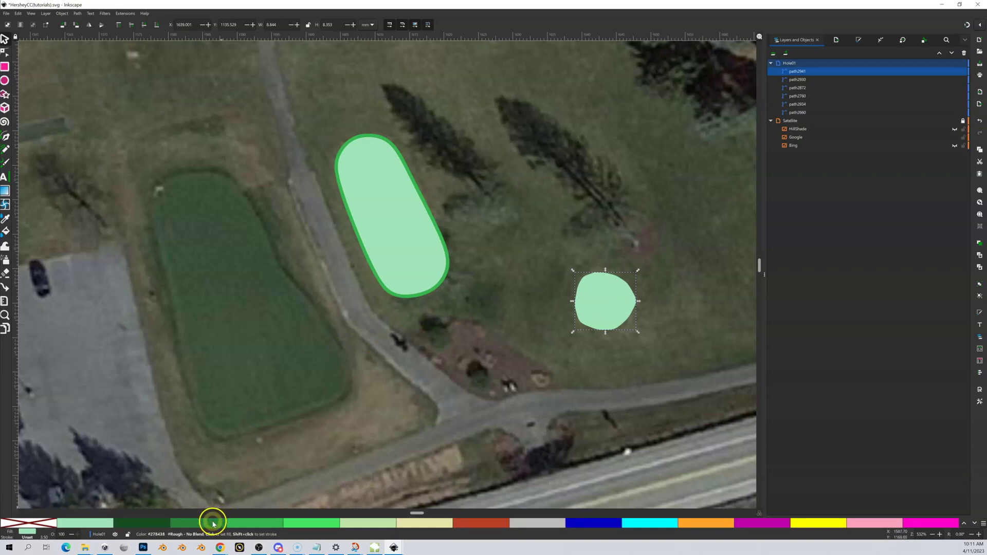
pyautogui.click(249, 523)
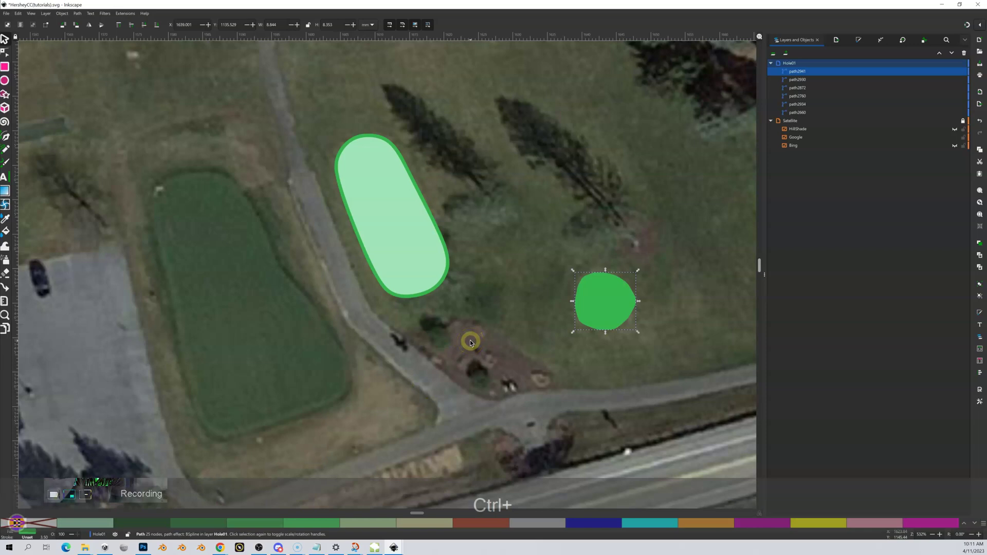
# Step: Outset the round tee box's duplicate by one increment and lower it to the bottom of the Hole01 layer
pyautogui.hotkey('ctrl', '0')
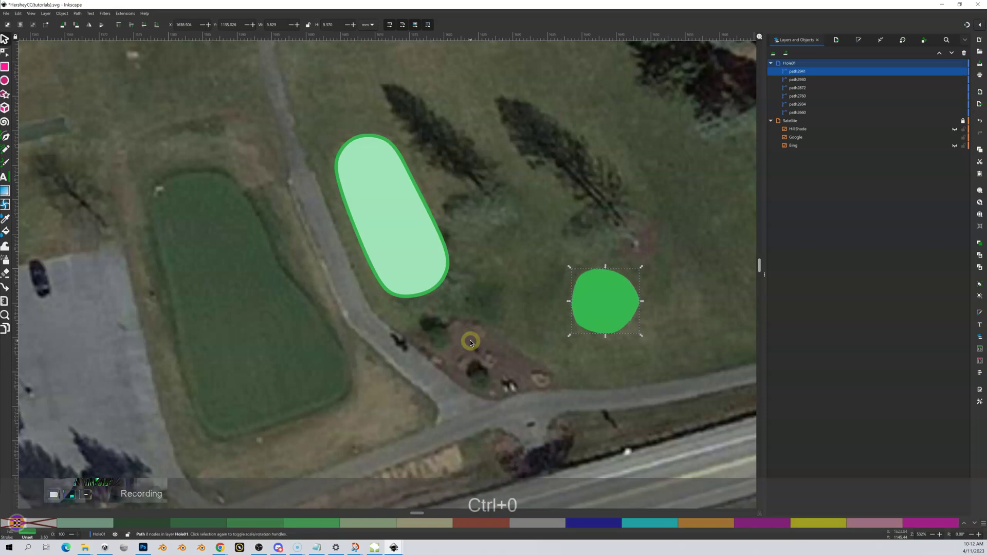
pyautogui.hotkey('ctrl', '9')
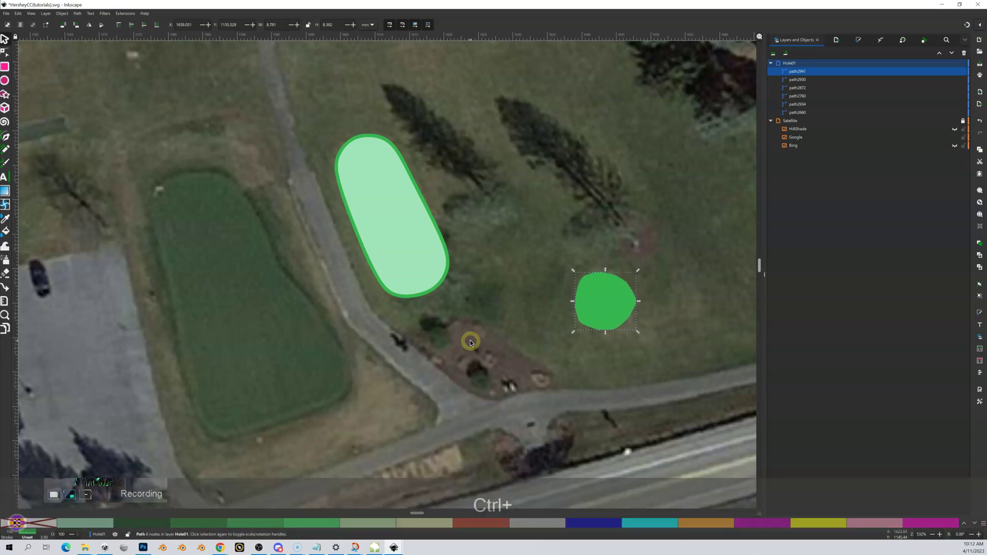
pyautogui.hotkey('ctrl', '0')
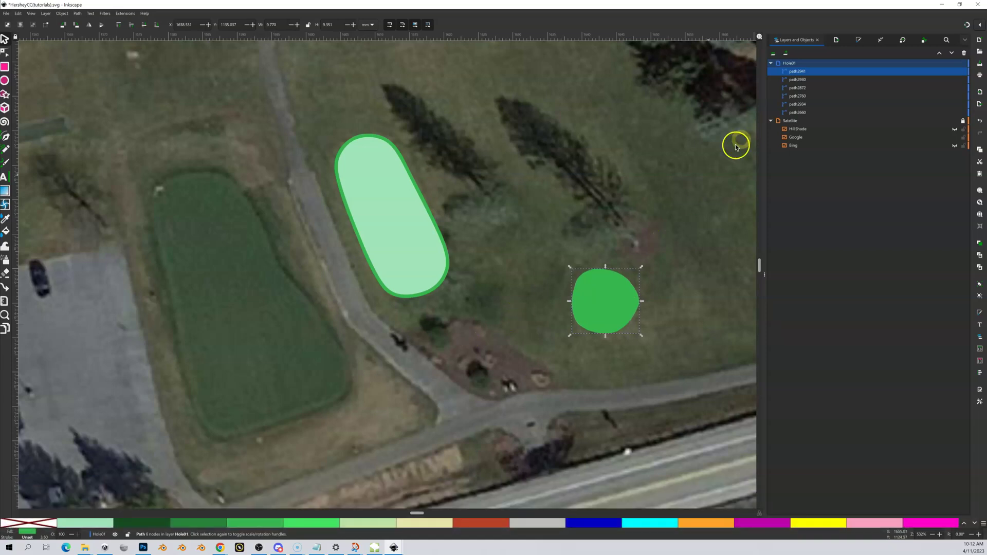
pyautogui.rightClick(606, 297)
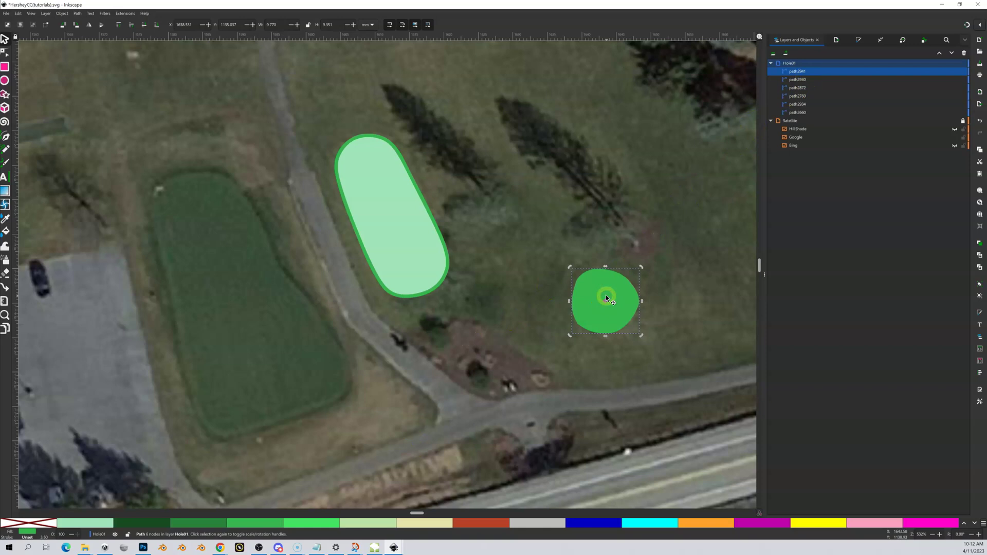
pyautogui.press('End')
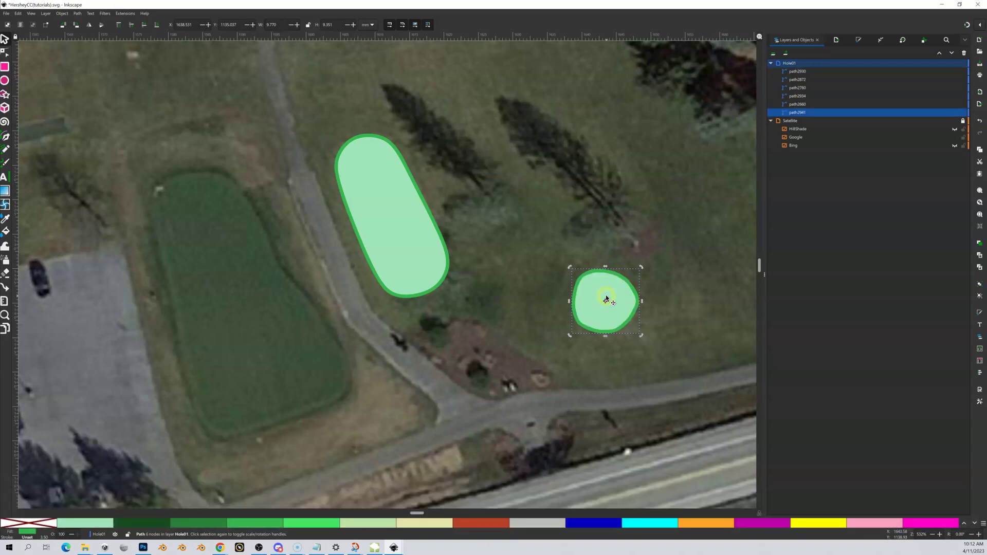
pyautogui.click(570, 258)
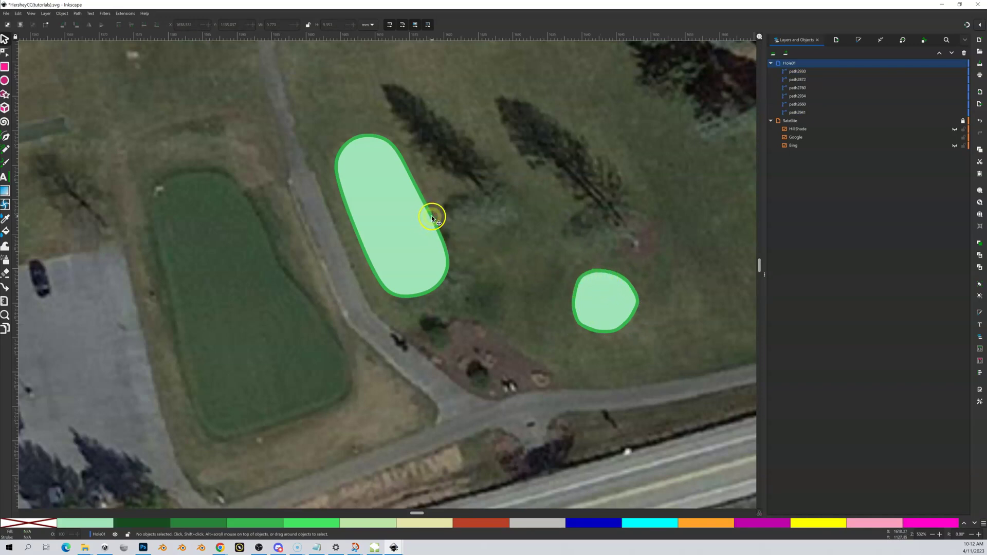
# Step: Try to reshape the round tee box's surround by pulling a node on its lower edge slightly outward
pyautogui.click(600, 268)
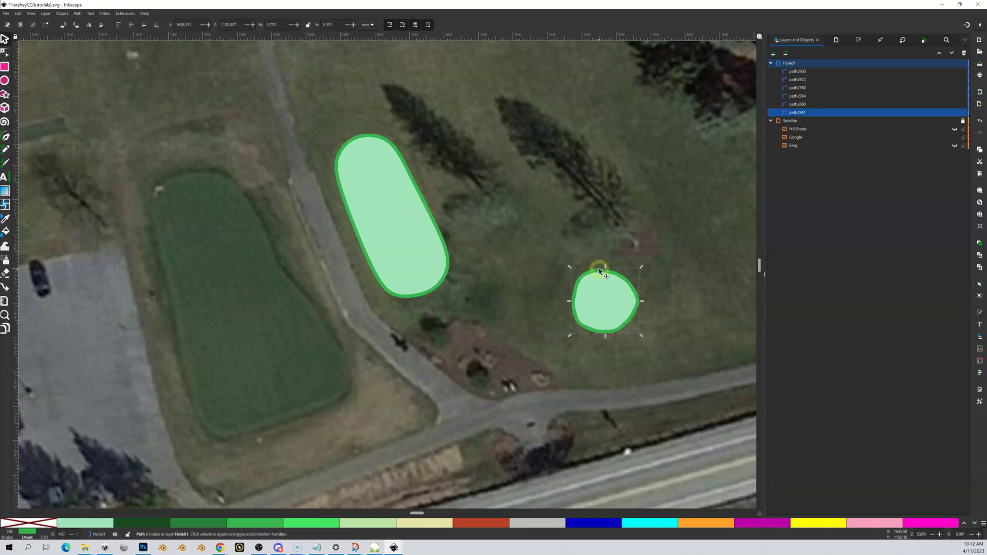
pyautogui.click(5, 52)
pyautogui.hotkey('shift', '=')
pyautogui.hotkey('shift', '=')
pyautogui.moveTo(324, 228); pyautogui.dragTo(4, 207)
pyautogui.moveTo(441, 249); pyautogui.dragTo(386, 239)
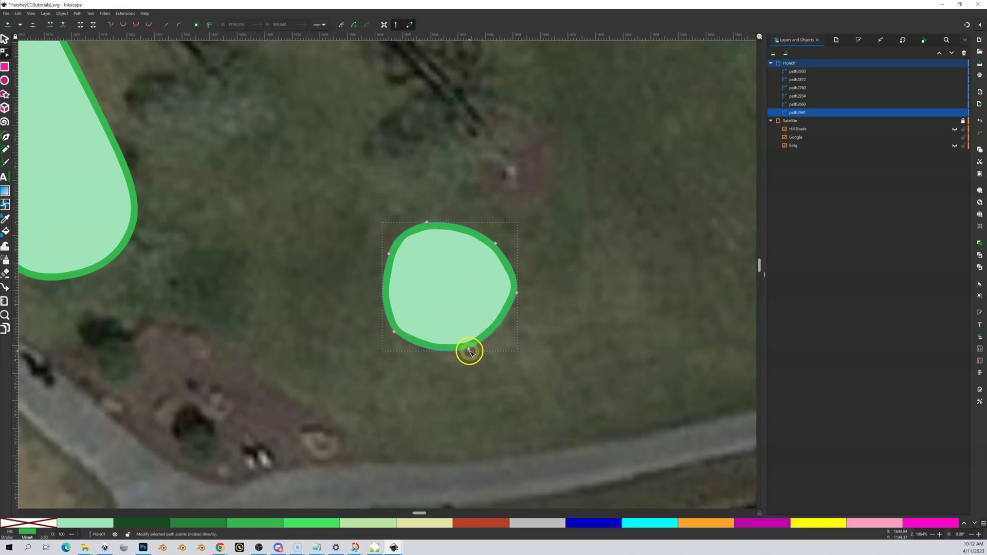
pyautogui.moveTo(470, 352); pyautogui.dragTo(477, 361)
pyautogui.hotkey('ctrl', 'z')
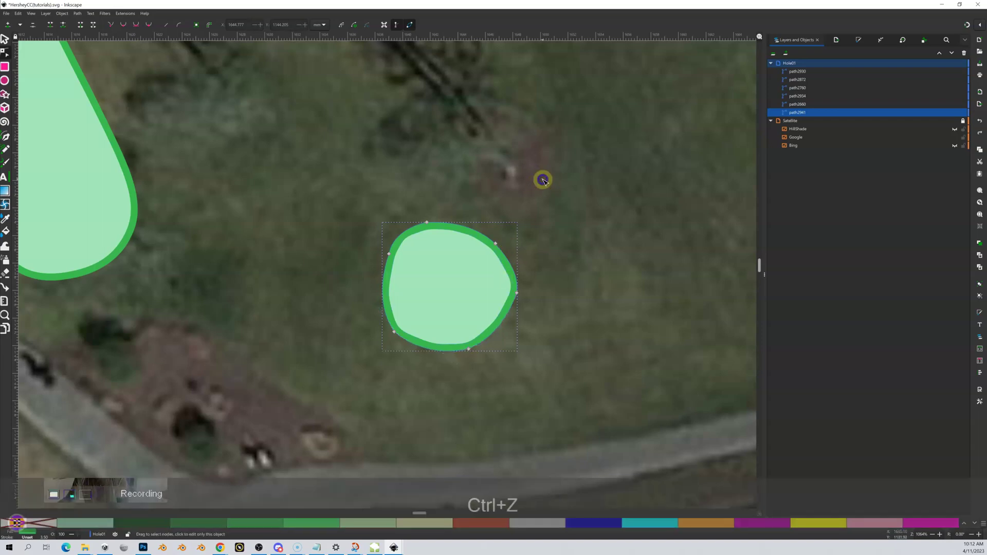
# Step: Examine the imagery from the tee boxes past the pond and traced bunkers up to the greens near the railway
pyautogui.press('-')
pyautogui.press('-')
pyautogui.moveTo(421, 197); pyautogui.dragTo(516, 267)
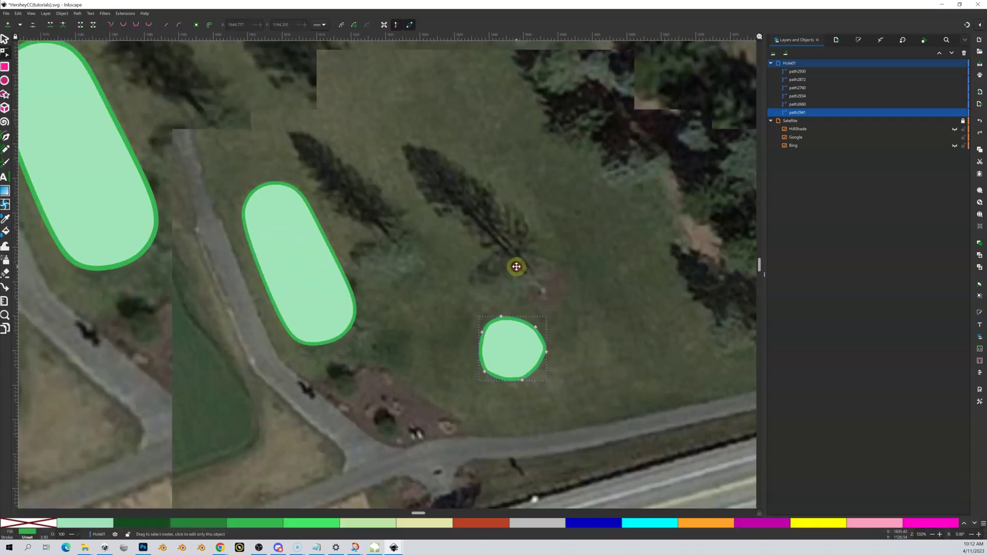
pyautogui.scroll(-3, 470, 216)
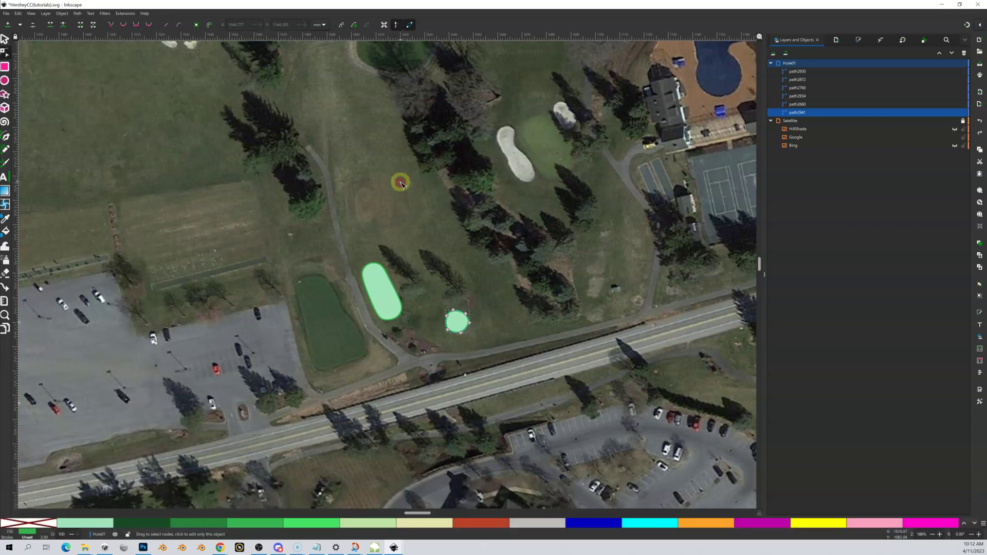
pyautogui.moveTo(401, 185); pyautogui.dragTo(426, 305)
pyautogui.moveTo(396, 204); pyautogui.dragTo(428, 339)
pyautogui.press('-')
pyautogui.press('-')
pyautogui.moveTo(372, 183); pyautogui.dragTo(361, 332)
pyautogui.moveTo(390, 247); pyautogui.dragTo(376, 278)
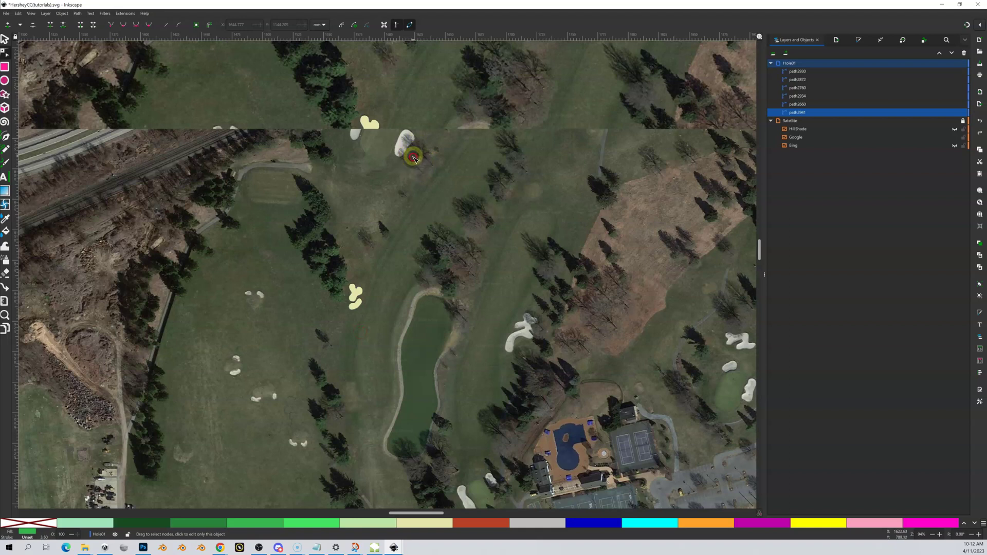
pyautogui.moveTo(413, 157); pyautogui.dragTo(403, 168)
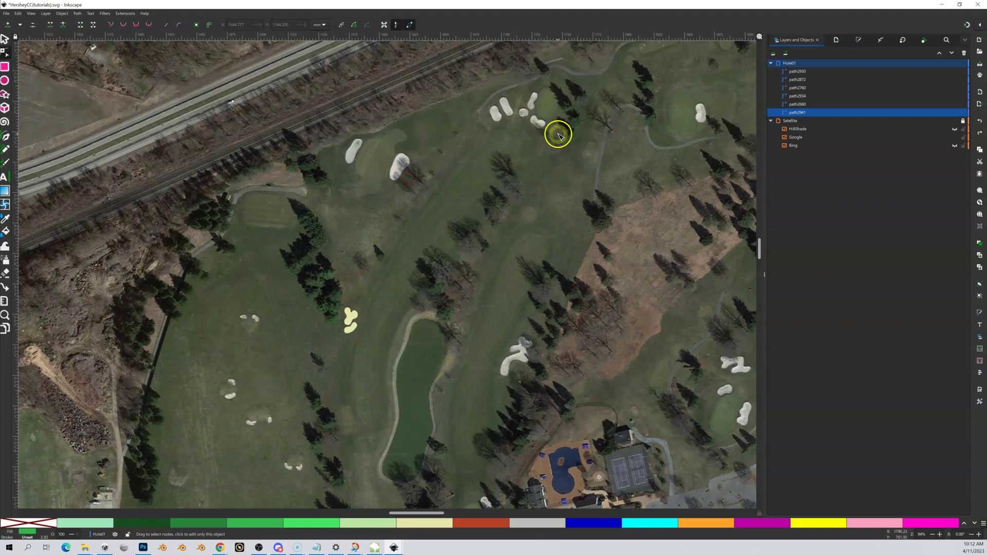
pyautogui.moveTo(555, 137); pyautogui.dragTo(499, 161)
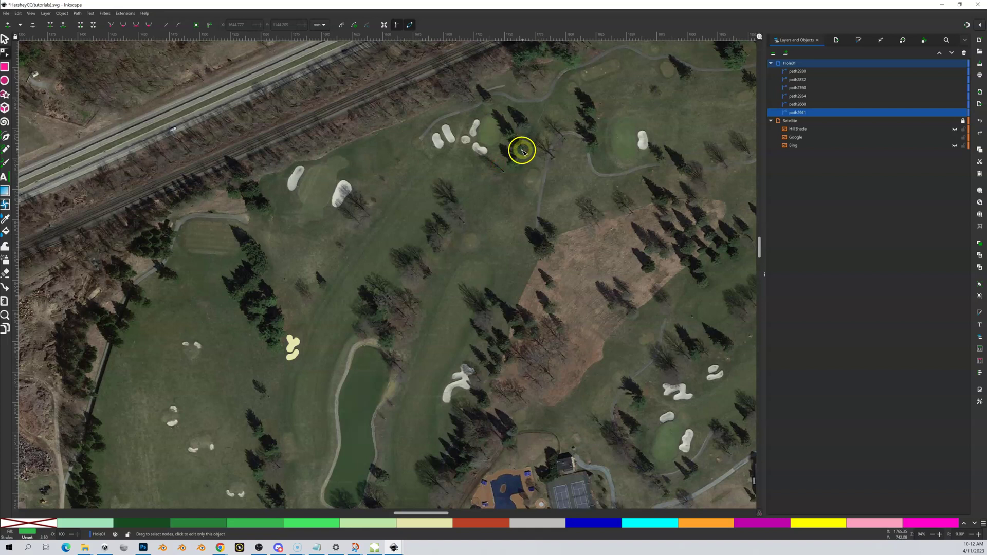
pyautogui.moveTo(434, 196); pyautogui.dragTo(440, 183)
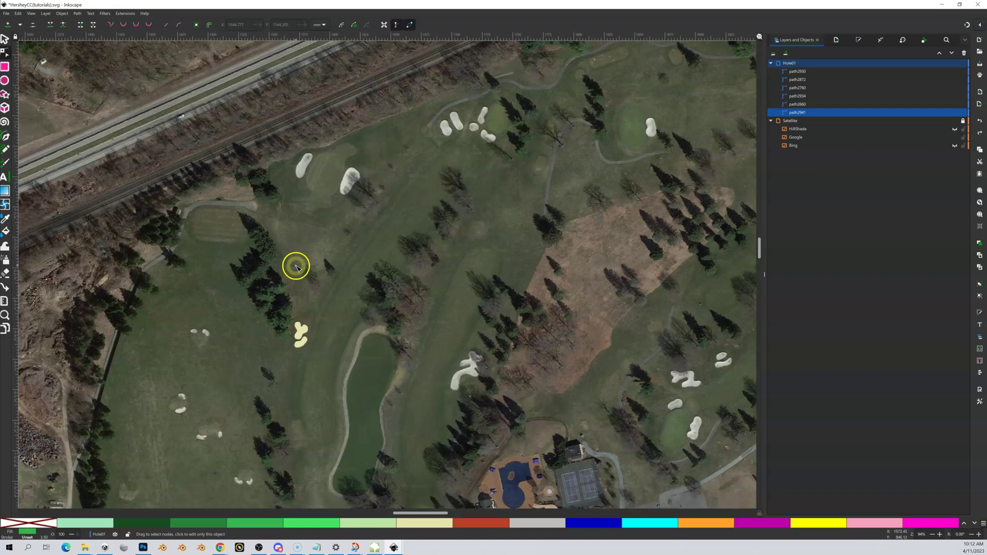
pyautogui.moveTo(299, 263); pyautogui.dragTo(366, 196)
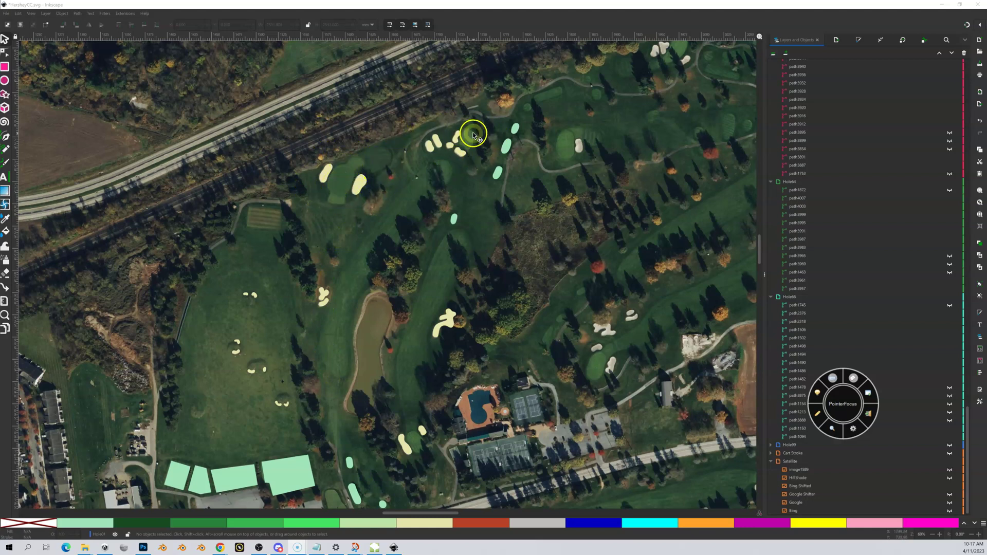
# Step: Examine the traced bunkers and tee boxes across the neighbouring holes in HersheyCC.svg
pyautogui.scroll(1, 445, 155)
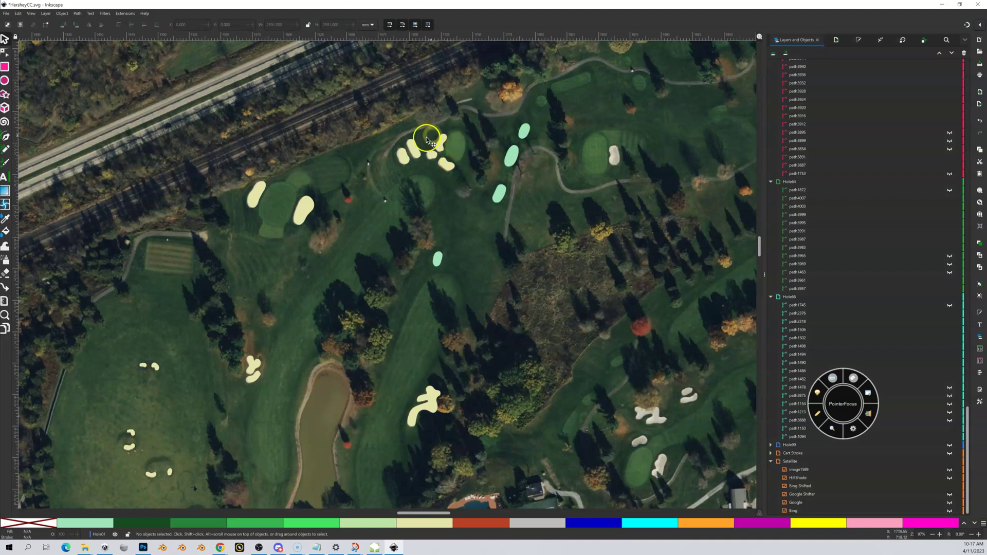
pyautogui.moveTo(552, 103); pyautogui.dragTo(462, 193)
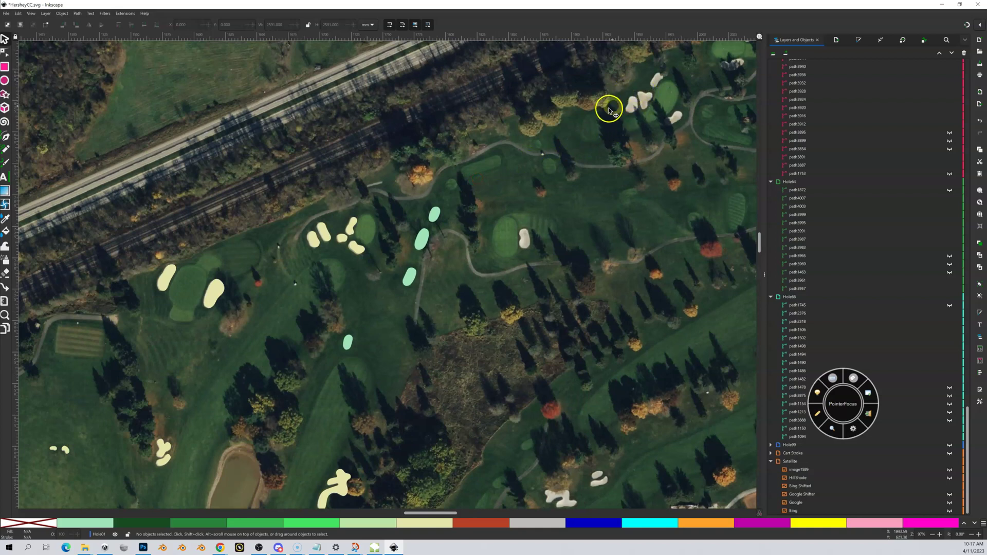
pyautogui.scroll(-3, 417, 227)
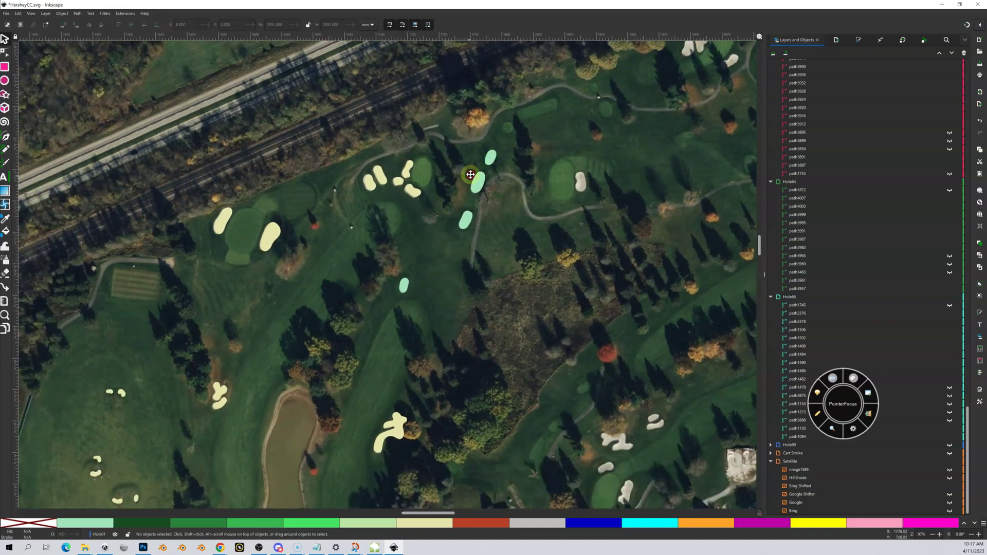
pyautogui.moveTo(432, 223); pyautogui.dragTo(452, 193)
# Step: Toggle the Hole01 layer's visibility repeatedly to inspect its traced shapes over the imagery, leaving the layer hidden
pyautogui.scroll(4, 870, 195)
pyautogui.scroll(10, 865, 207)
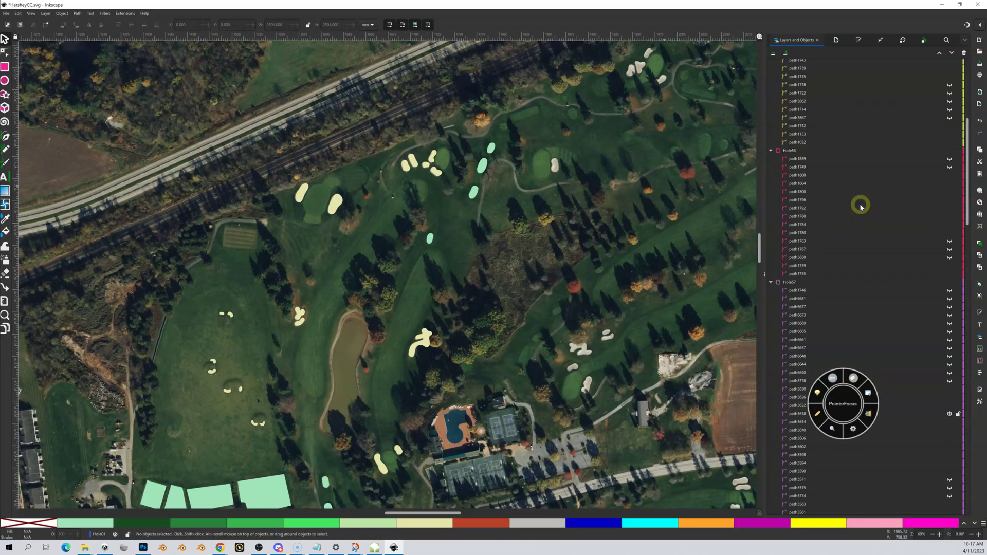
pyautogui.scroll(10, 862, 207)
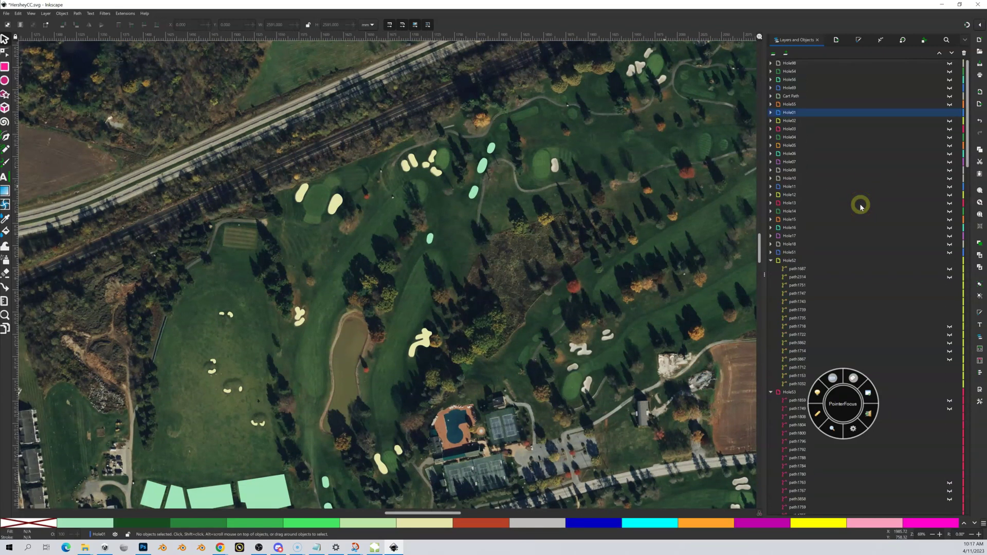
pyautogui.click(949, 114)
pyautogui.click(950, 114)
pyautogui.click(949, 114)
pyautogui.click(950, 114)
pyautogui.click(950, 115)
pyautogui.click(950, 115)
pyautogui.click(950, 114)
pyautogui.click(950, 114)
pyautogui.click(949, 114)
pyautogui.click(949, 114)
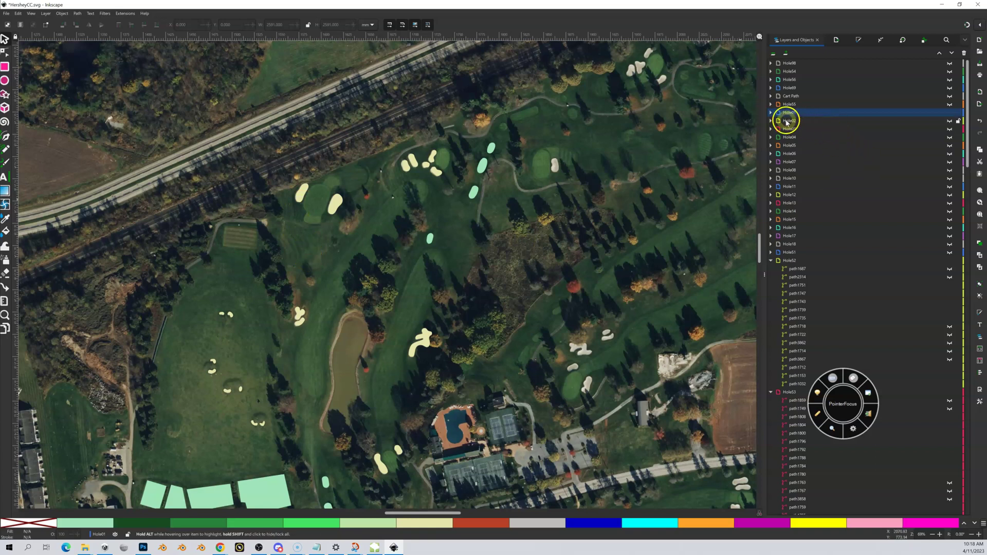
# Step: Toggle the Hole02 layer's visibility repeatedly to inspect its traced shapes over the imagery, leaving the layer hidden
pyautogui.click(949, 122)
pyautogui.click(949, 122)
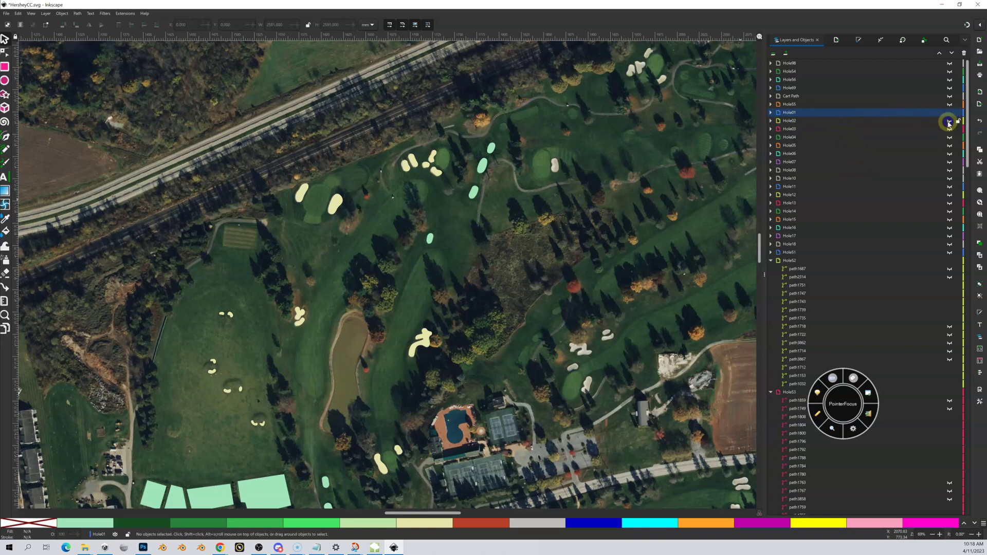
pyautogui.click(950, 122)
pyautogui.click(949, 122)
pyautogui.click(950, 121)
pyautogui.click(950, 122)
pyautogui.click(950, 122)
pyautogui.click(949, 122)
pyautogui.click(950, 122)
pyautogui.click(950, 122)
pyautogui.click(949, 122)
pyautogui.click(950, 122)
pyautogui.click(950, 122)
pyautogui.click(950, 122)
pyautogui.click(949, 122)
pyautogui.click(949, 122)
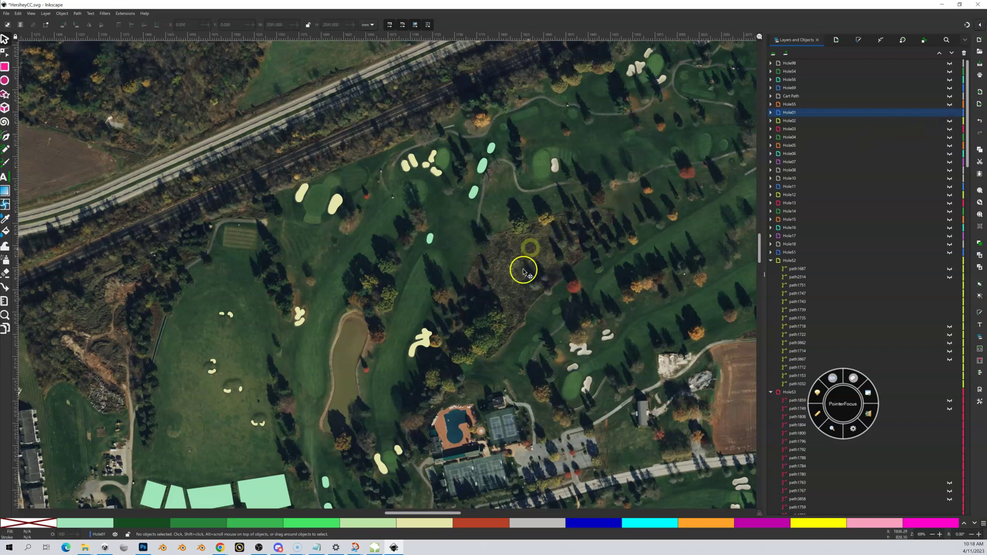